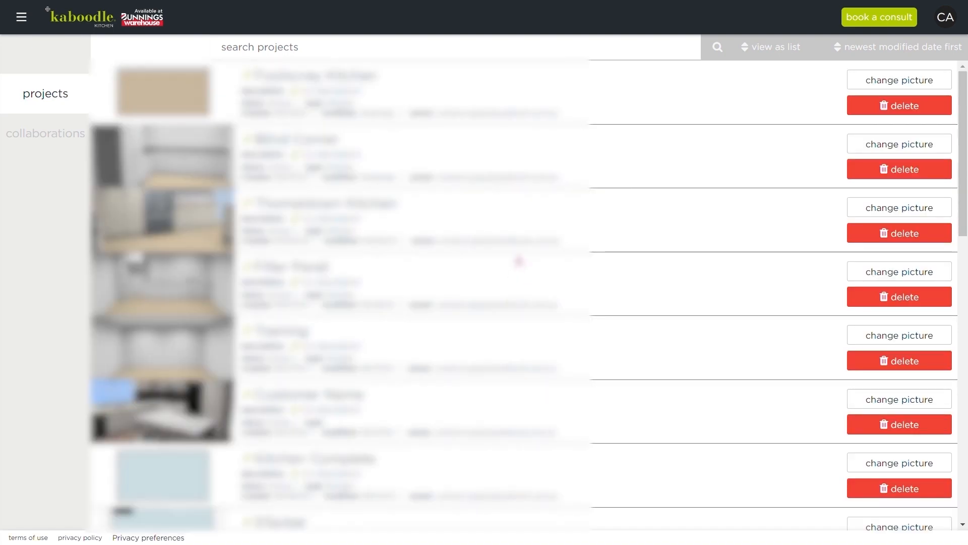
Create a new 3D project with a rectangular floor plan 7600 mm wide and 4100 mm long.
left_click(31, 21)
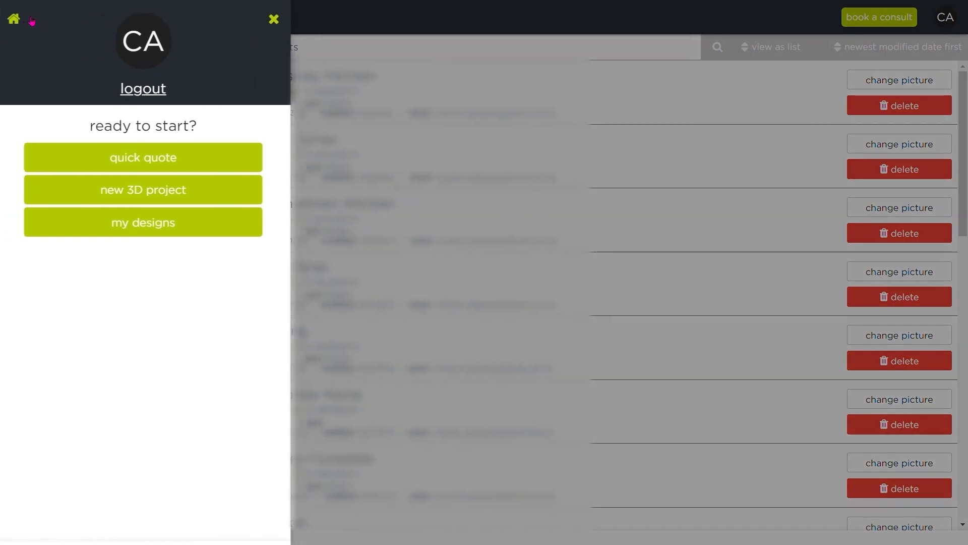
left_click(127, 189)
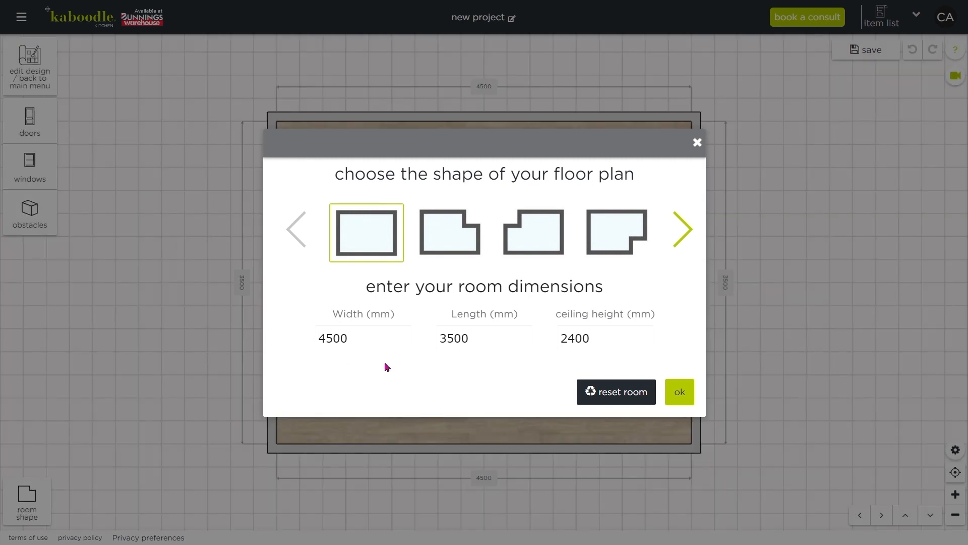
left_click_drag(378, 341, 267, 335)
type("7600")
left_click_drag(447, 346, 423, 343)
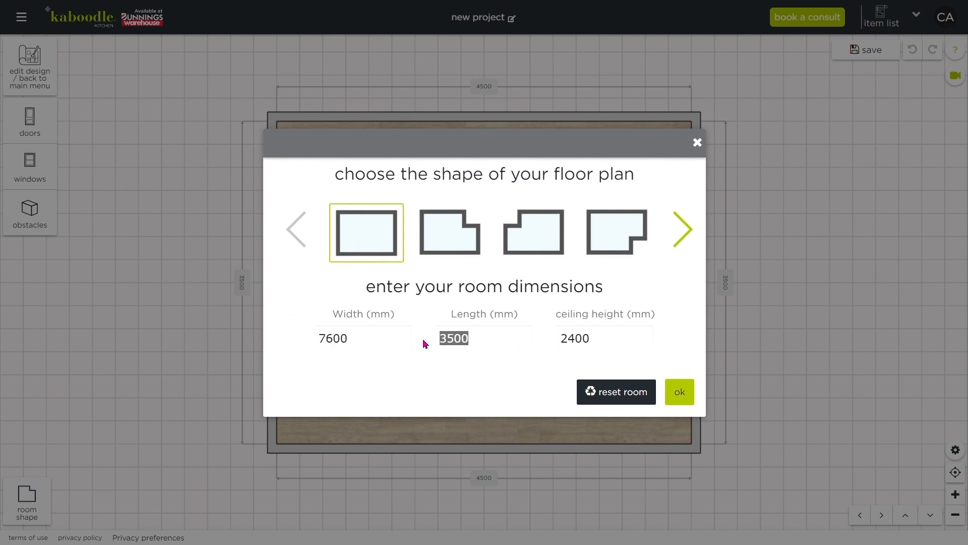
type("4100")
left_click(686, 395)
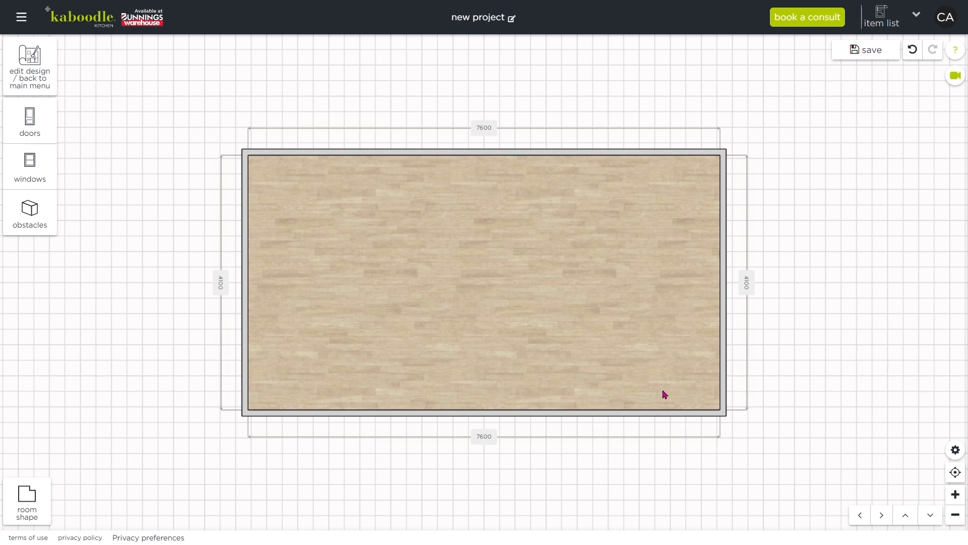
Add two Double Hung Windows to the upper 7600 mm wall of the floor plan.
left_click(401, 153)
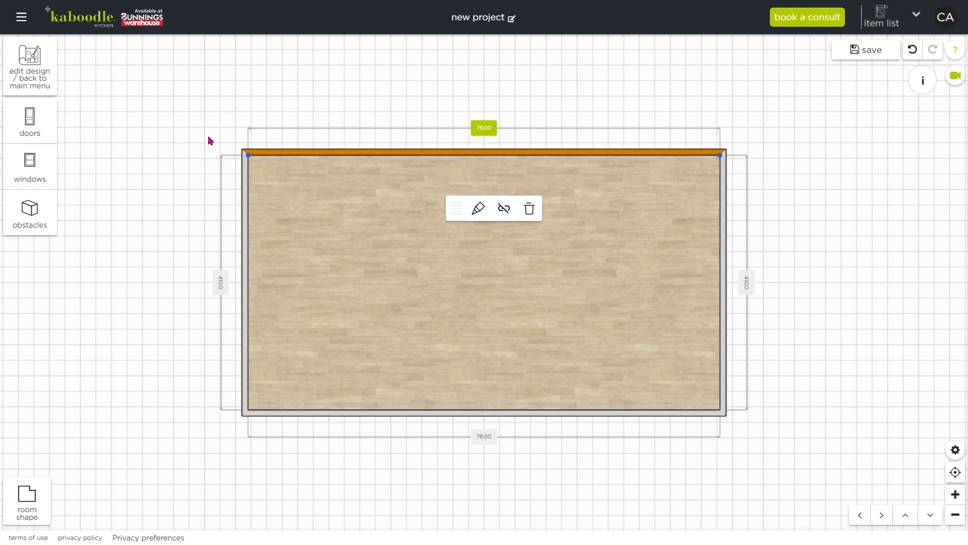
left_click(31, 174)
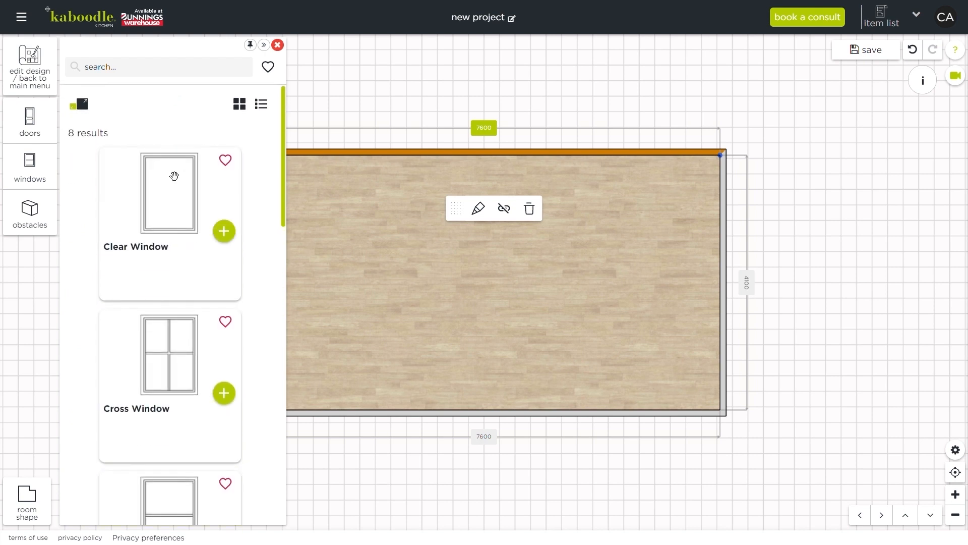
scroll(173, 176, "down", 5)
left_click(225, 304)
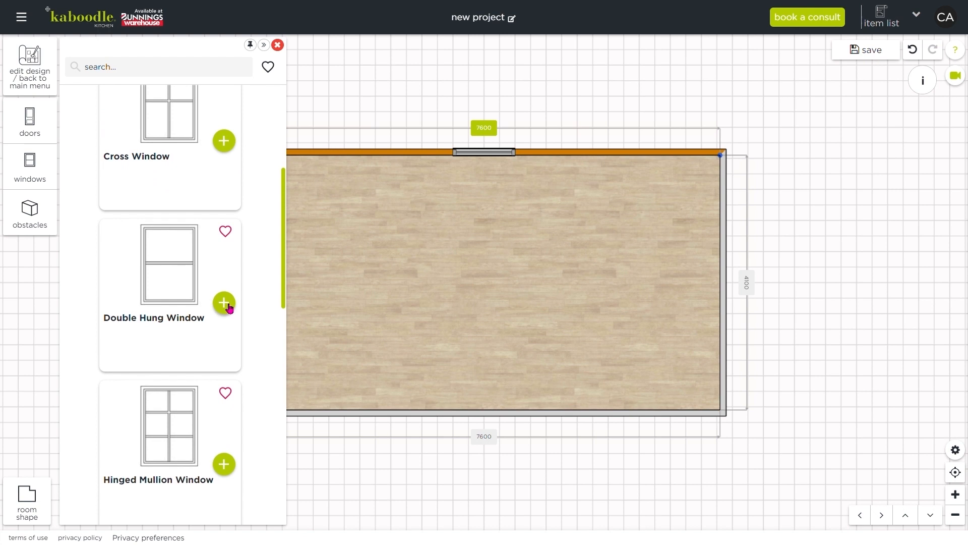
left_click(227, 305)
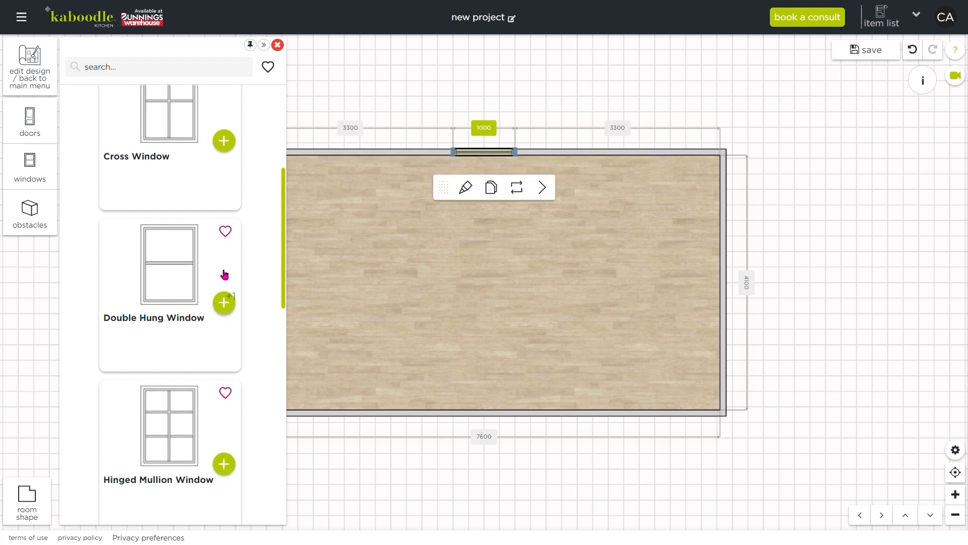
left_click(278, 45)
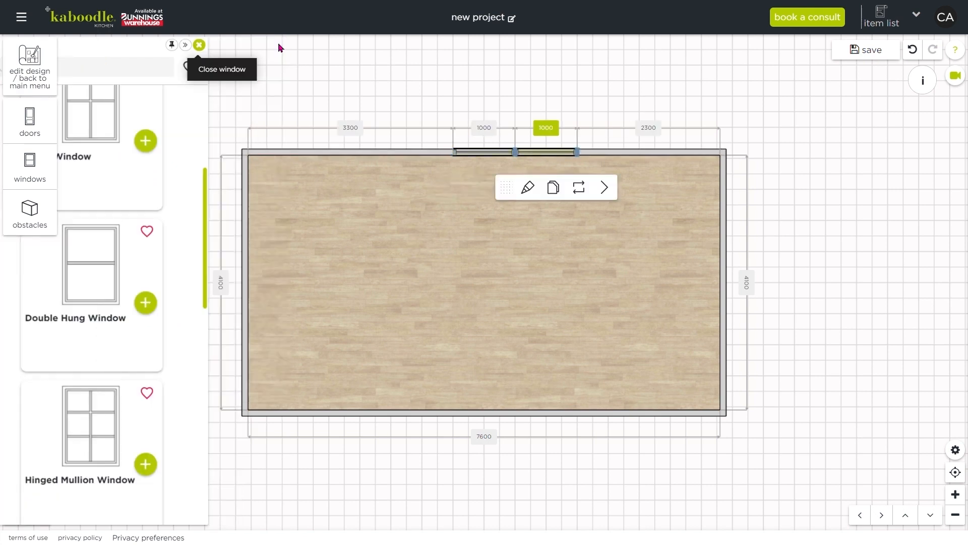
Move the first window toward the upper wall's left end, making it 2300 mm wide and 730 mm from the left corner.
left_click_drag(482, 156, 370, 156)
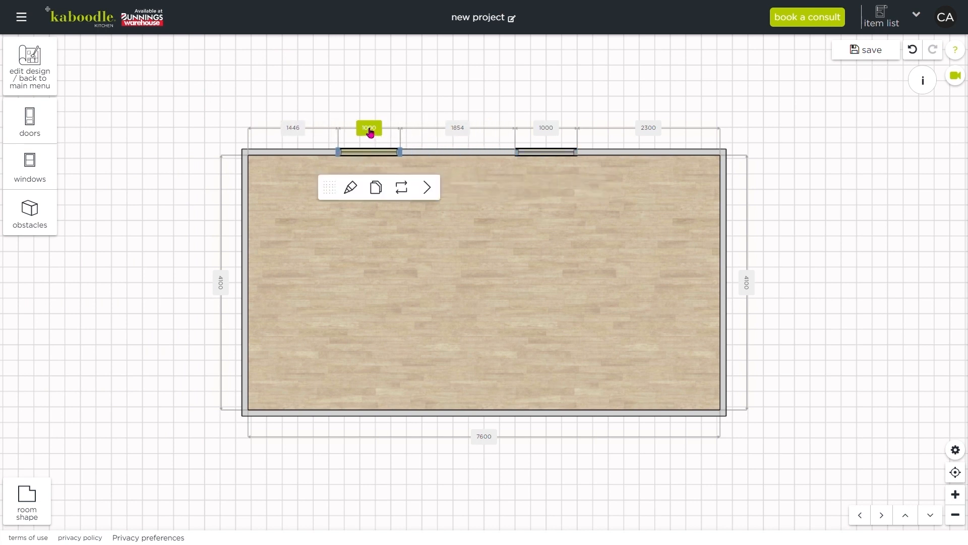
left_click(369, 131)
left_click_drag(326, 125, 359, 127)
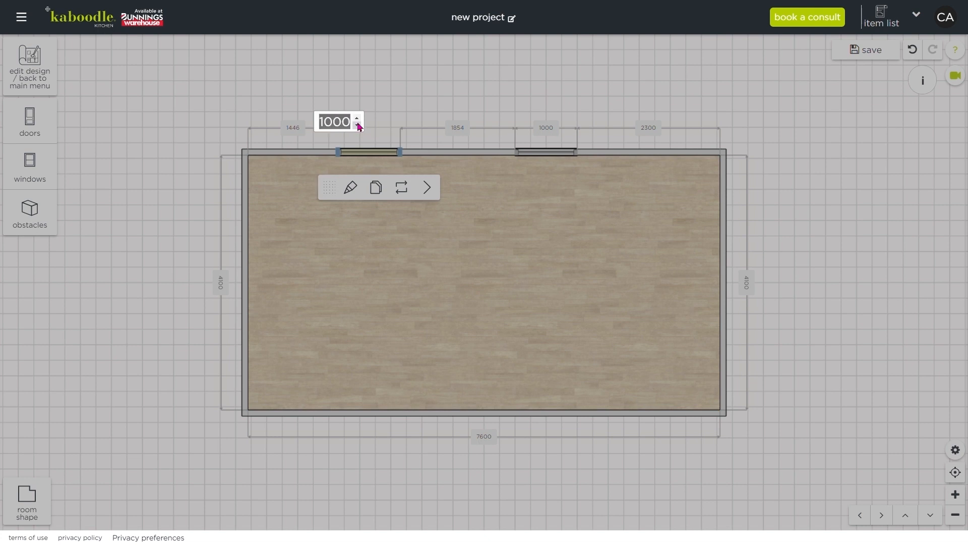
type("2300")
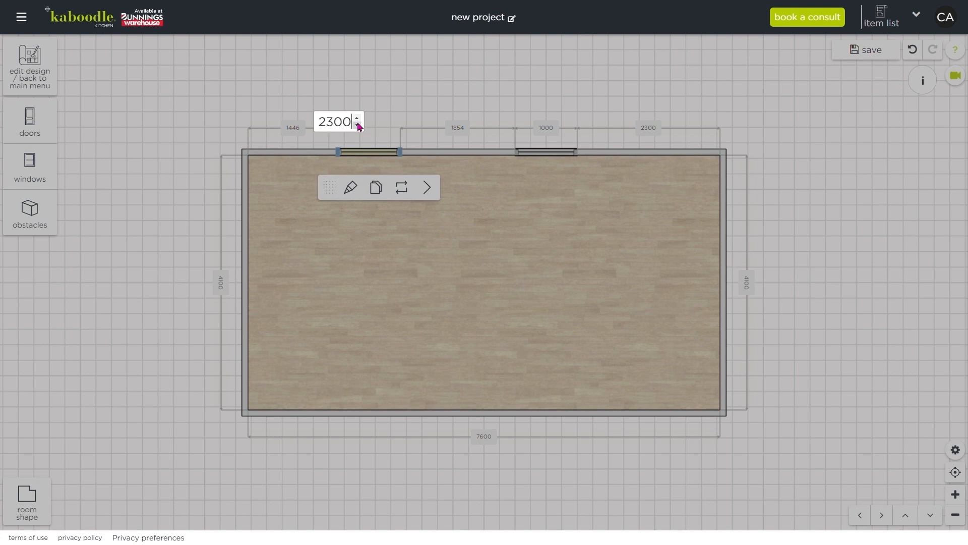
key("Return")
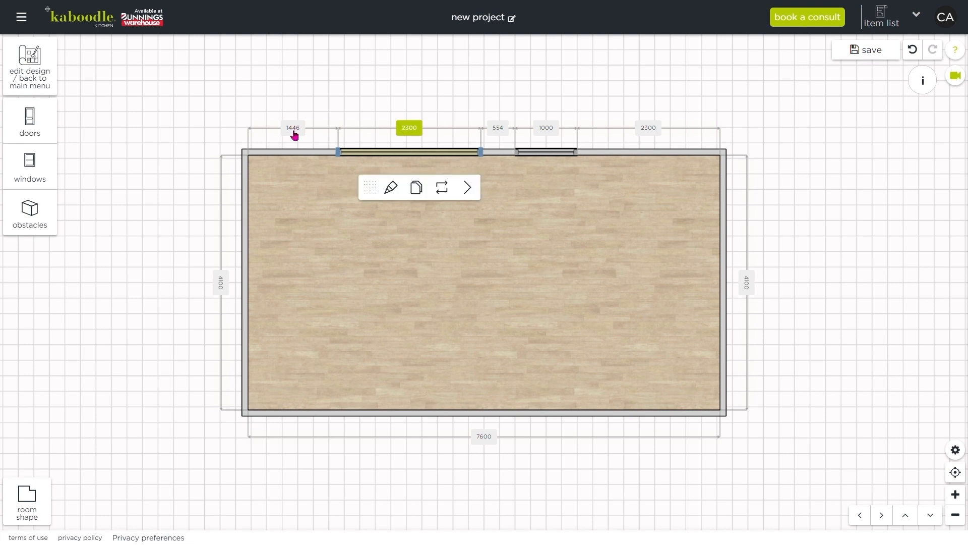
left_click(297, 132)
double_click(259, 127)
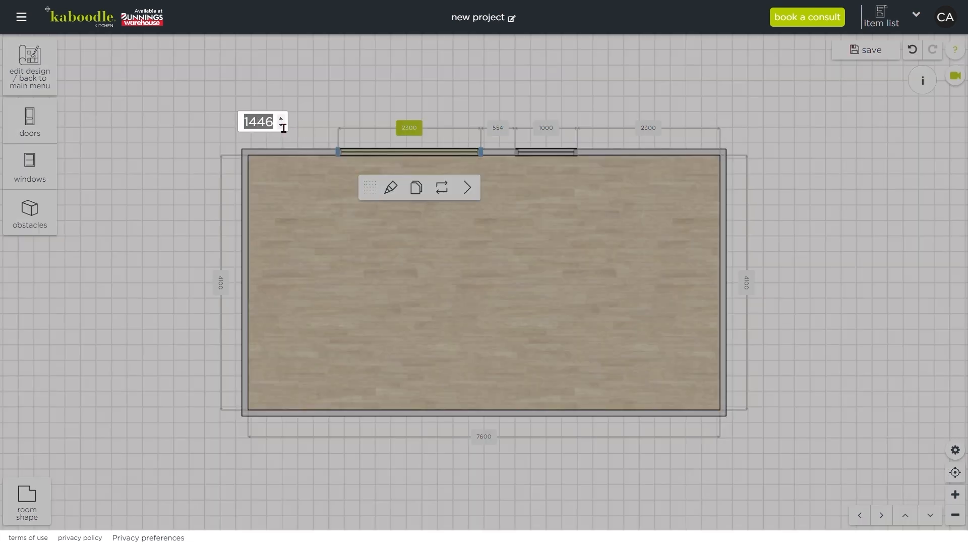
type("730")
key("Return")
Make the second window on the upper wall 2415 mm wide and place it 680 mm from the right corner.
left_click(547, 153)
left_click(546, 129)
double_click(535, 125)
type("2415")
key("Return")
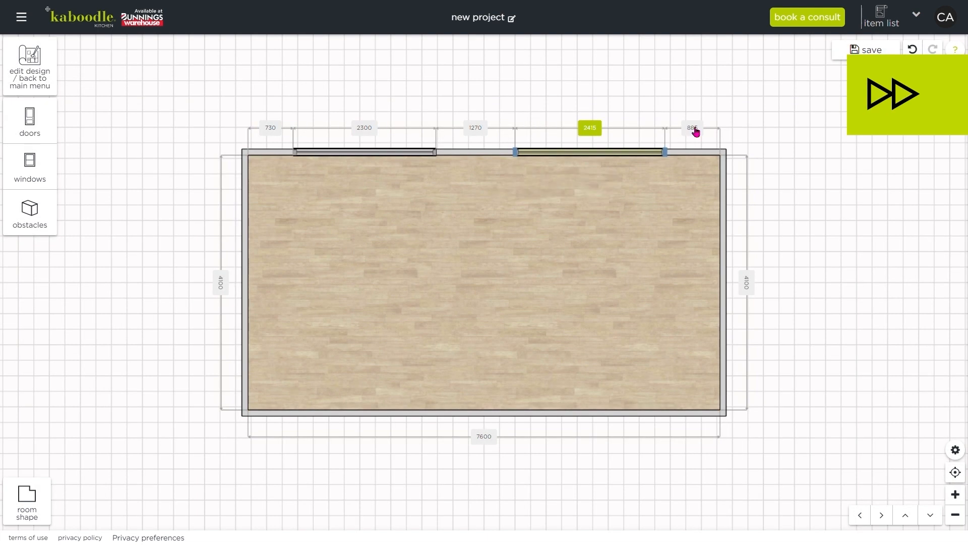
left_click(692, 127)
double_click(693, 124)
type("680")
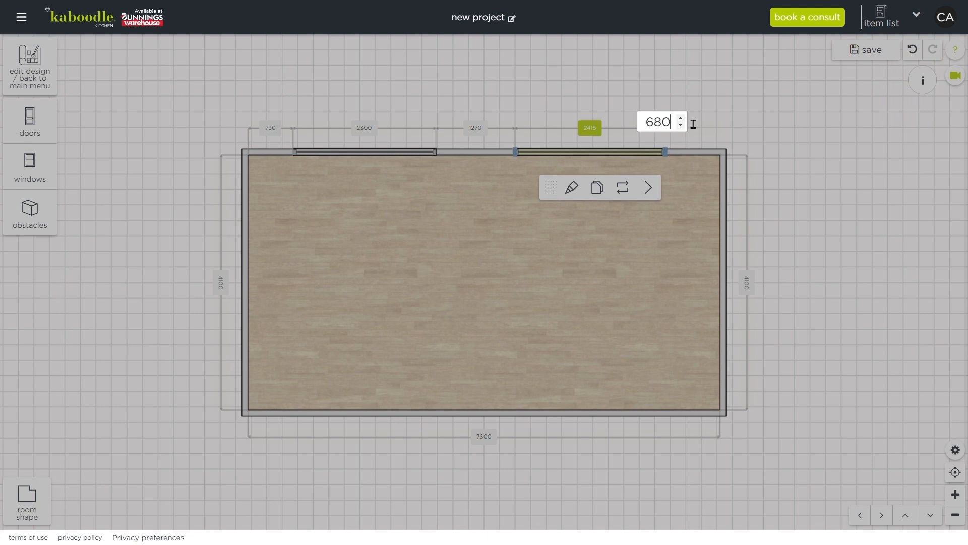
key("Return")
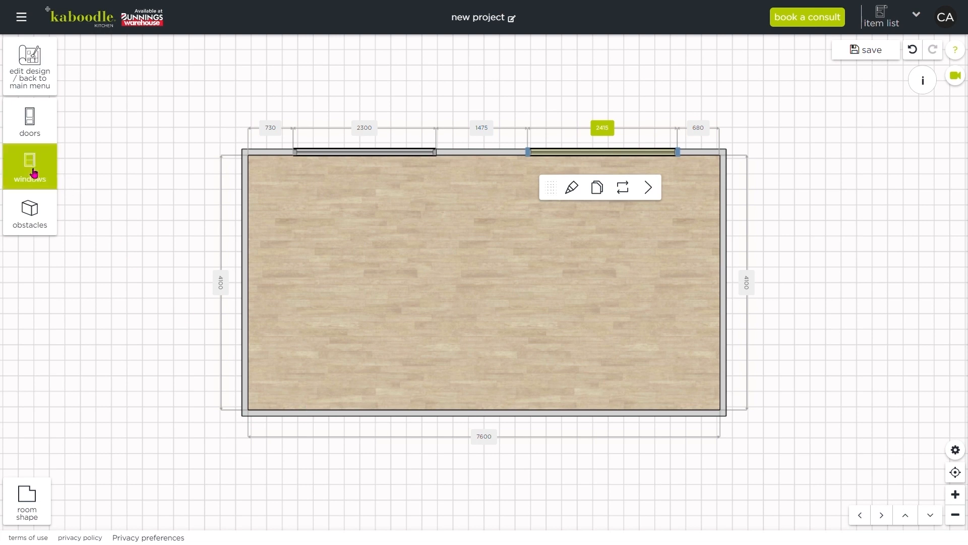
Add a door near the left end of the lower wall and set its width to 1600 mm.
left_click(28, 128)
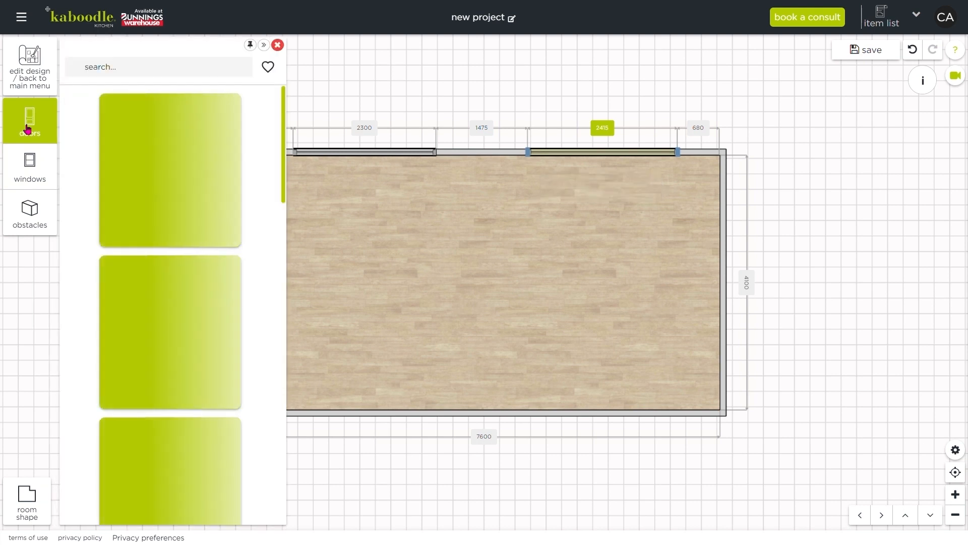
scroll(192, 247, "down", 8)
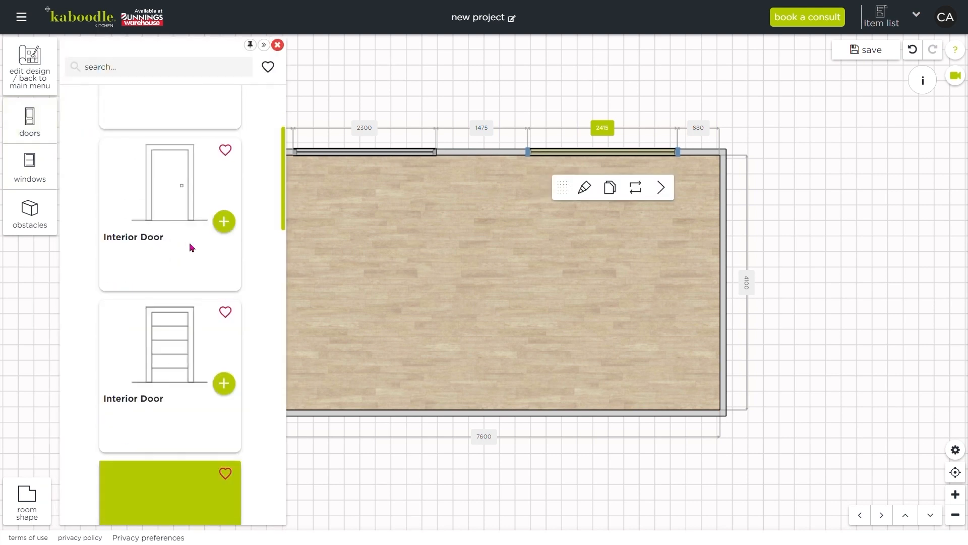
scroll(195, 248, "down", 8)
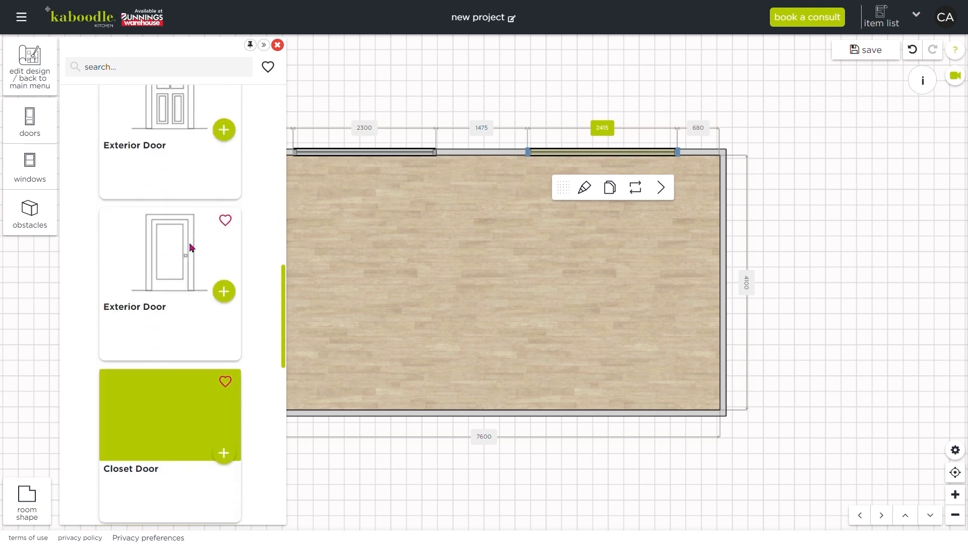
left_click(233, 296)
left_click_drag(489, 154, 360, 430)
left_click(376, 439)
type("1600")
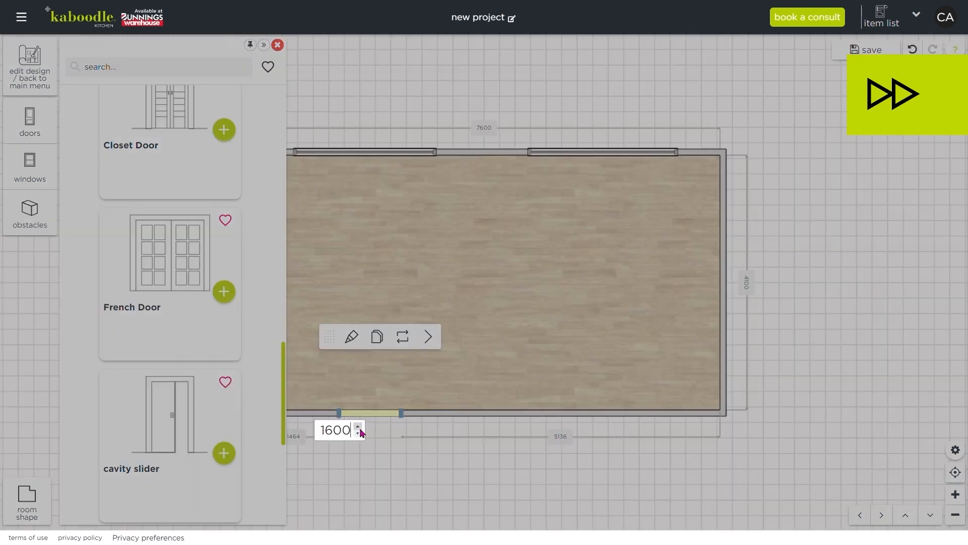
key("Return")
Position the lower wall's door 1500 mm from the room's left corner.
left_click(379, 268)
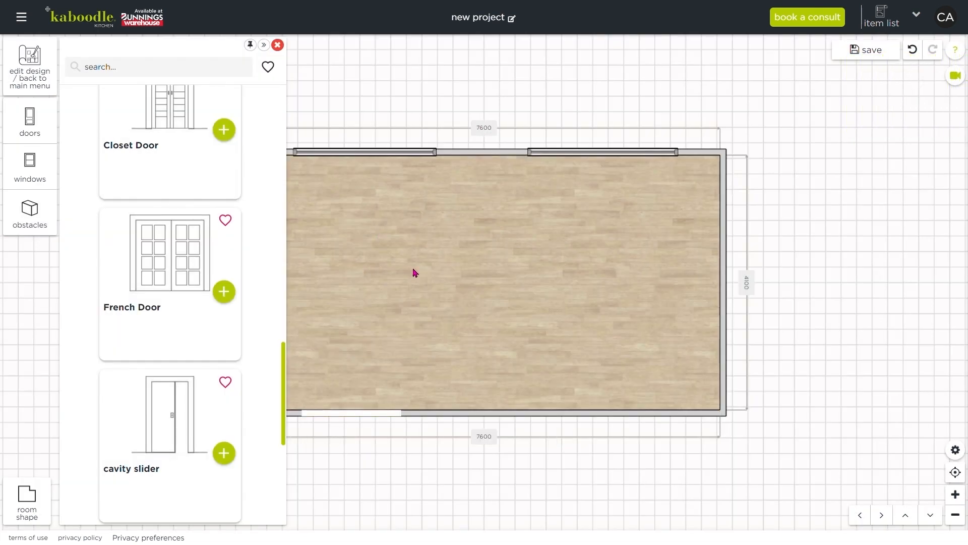
left_click_drag(417, 281, 515, 276)
left_click(435, 411)
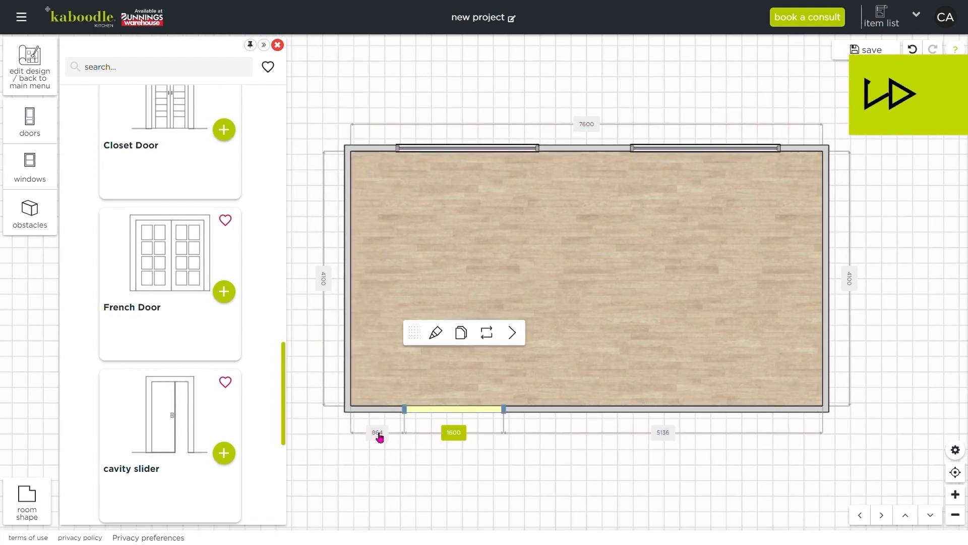
left_click(378, 432)
type("1500")
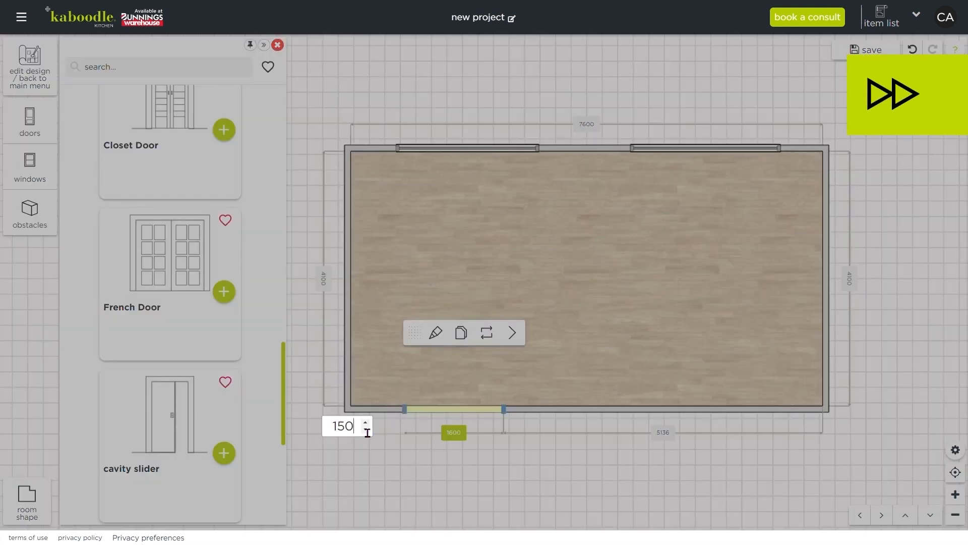
key("Return")
Add a cavity slider door to the right wall and set its width to 905 mm.
left_click(826, 300)
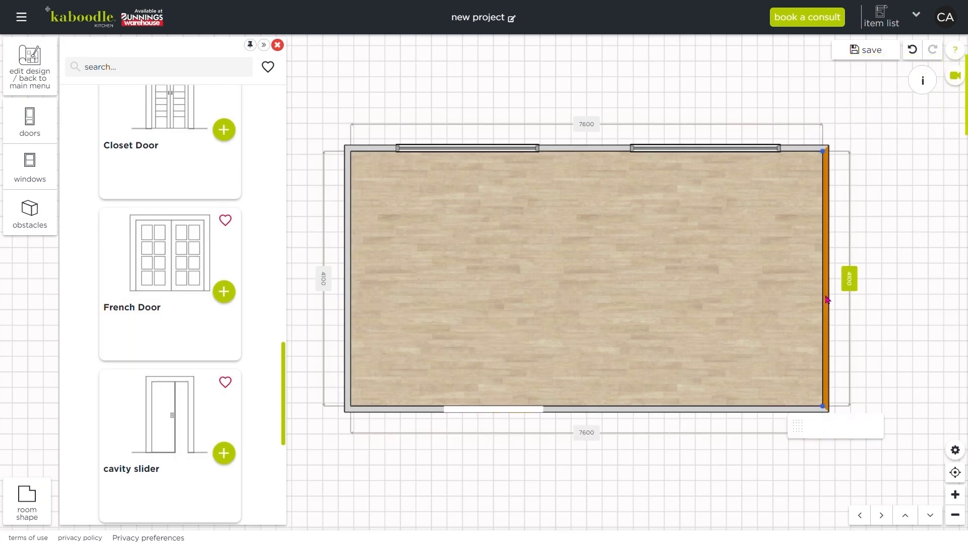
left_click(224, 453)
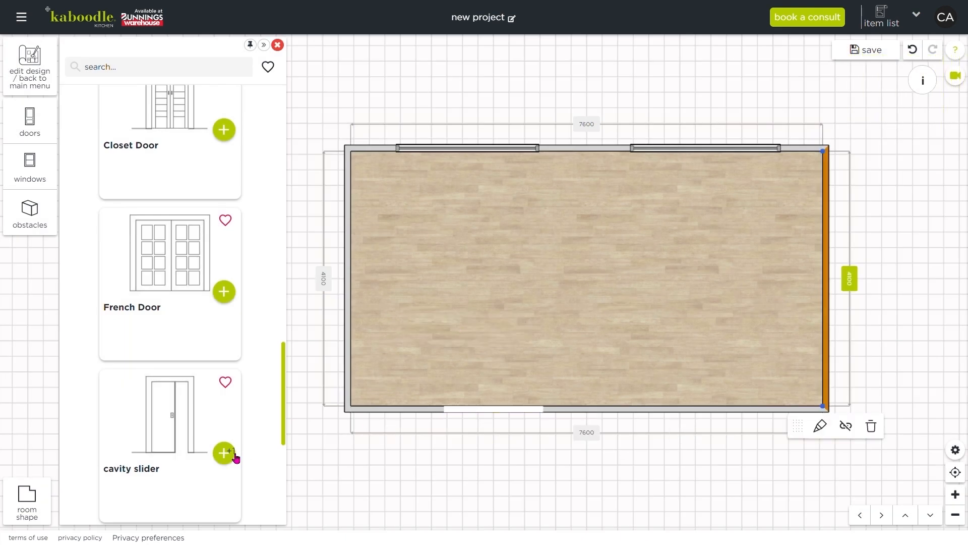
left_click(726, 272)
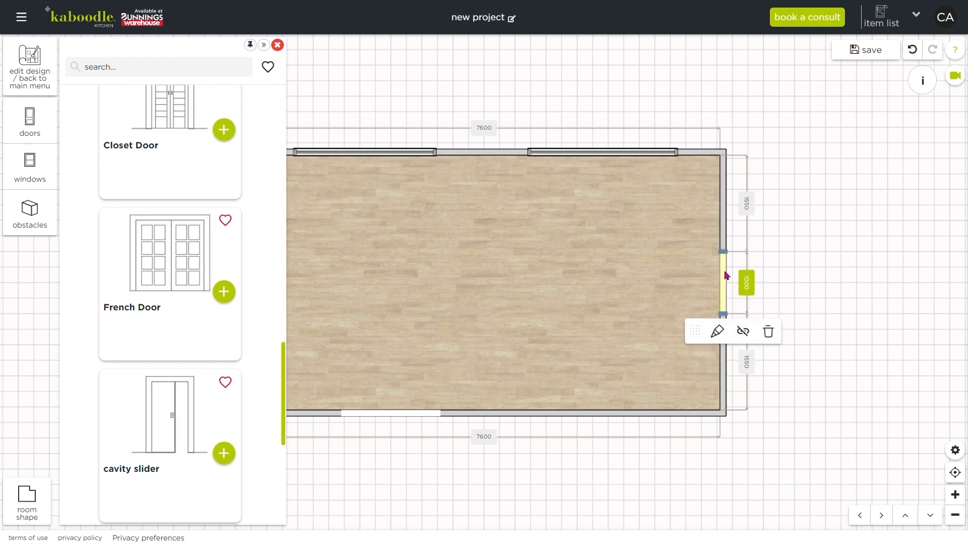
left_click(750, 288)
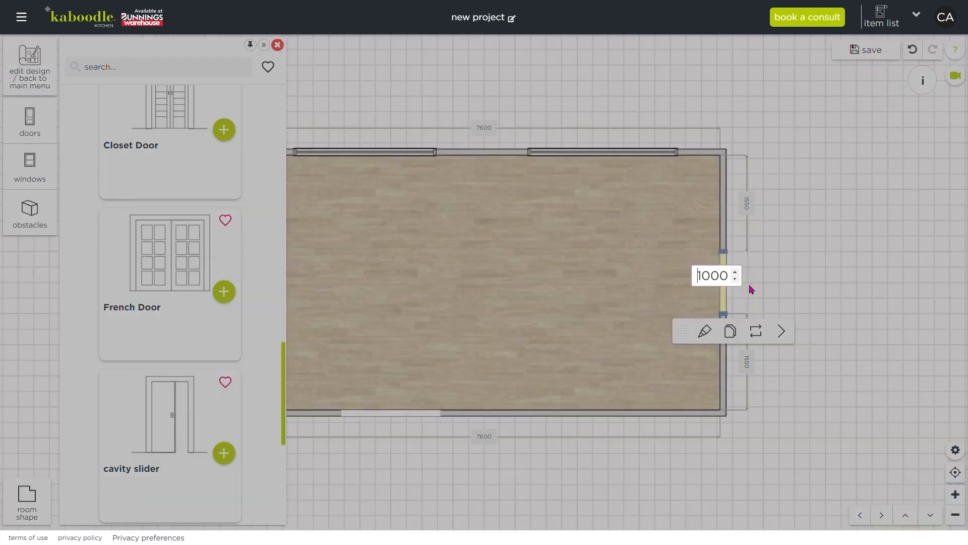
double_click(707, 281)
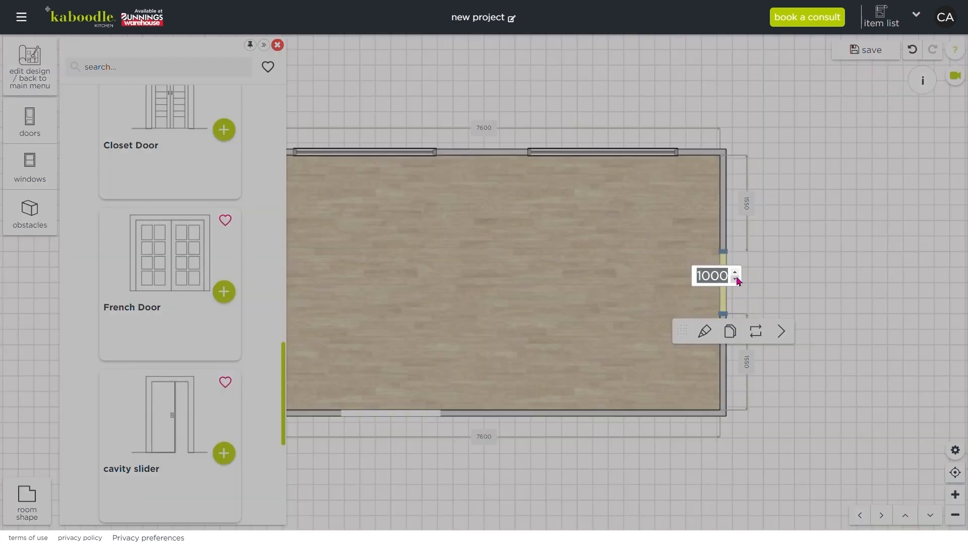
type("905")
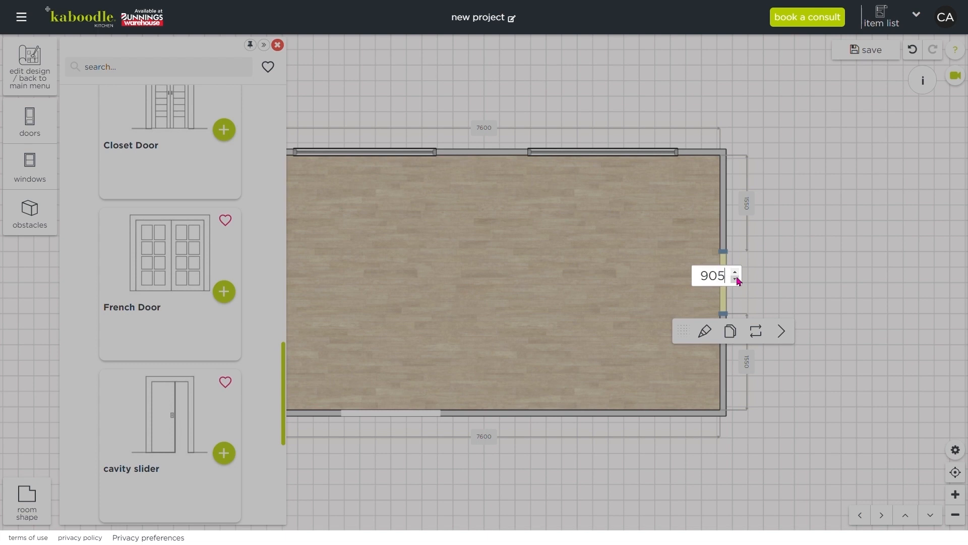
key("Return")
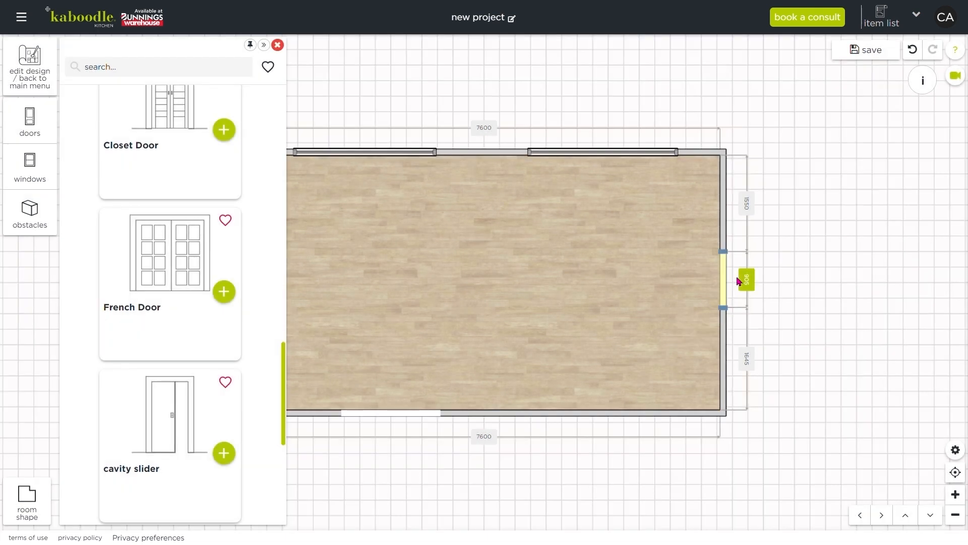
Position the right wall's cavity slider 850 mm from the room's lower corner.
left_click(750, 365)
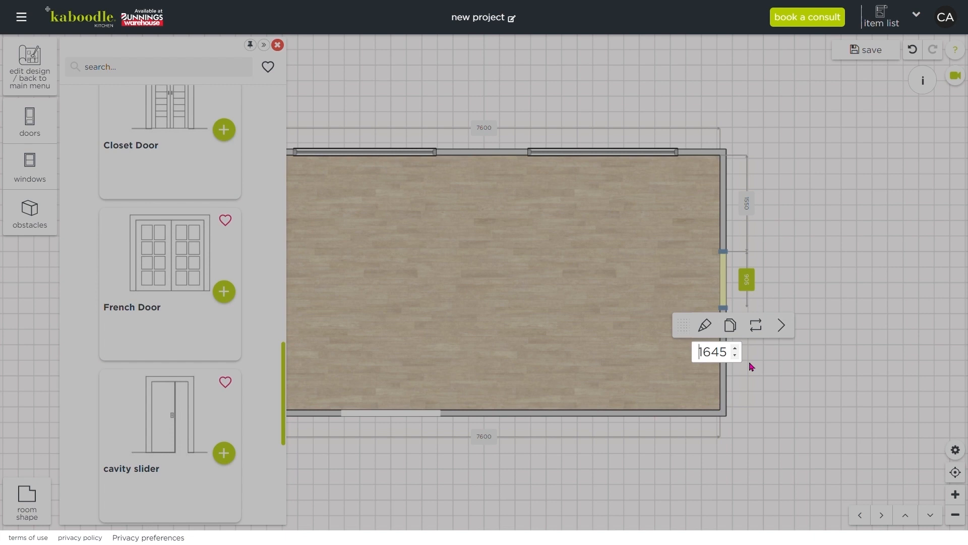
double_click(716, 353)
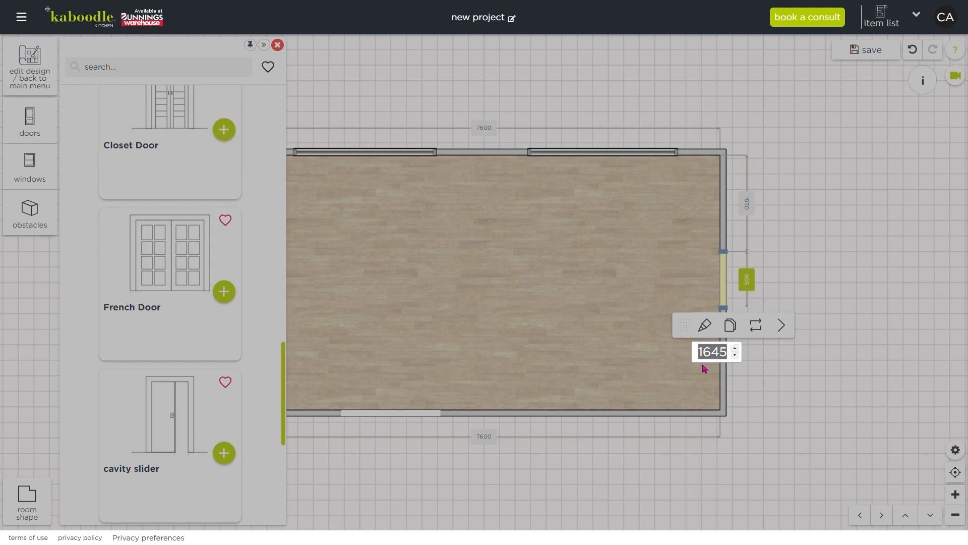
type("850")
key("Return")
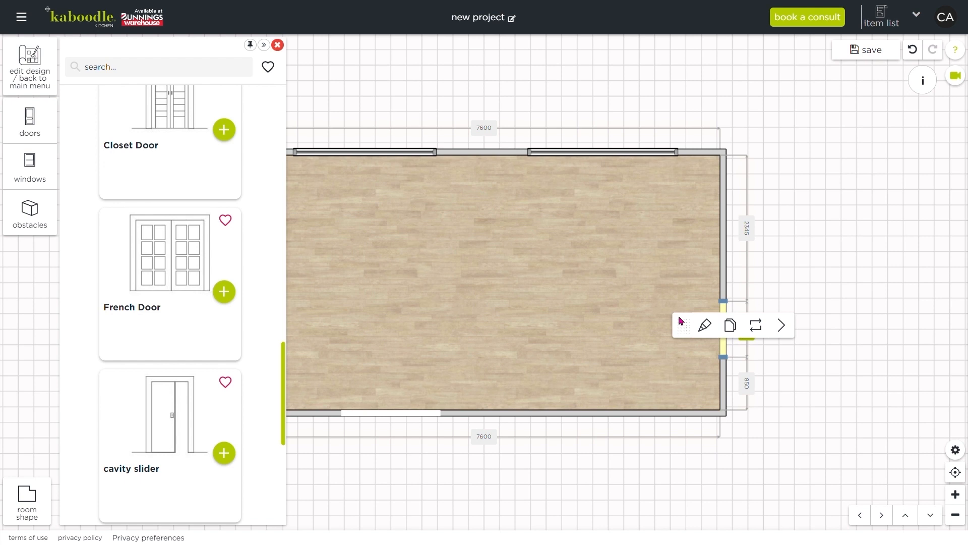
left_click(451, 291)
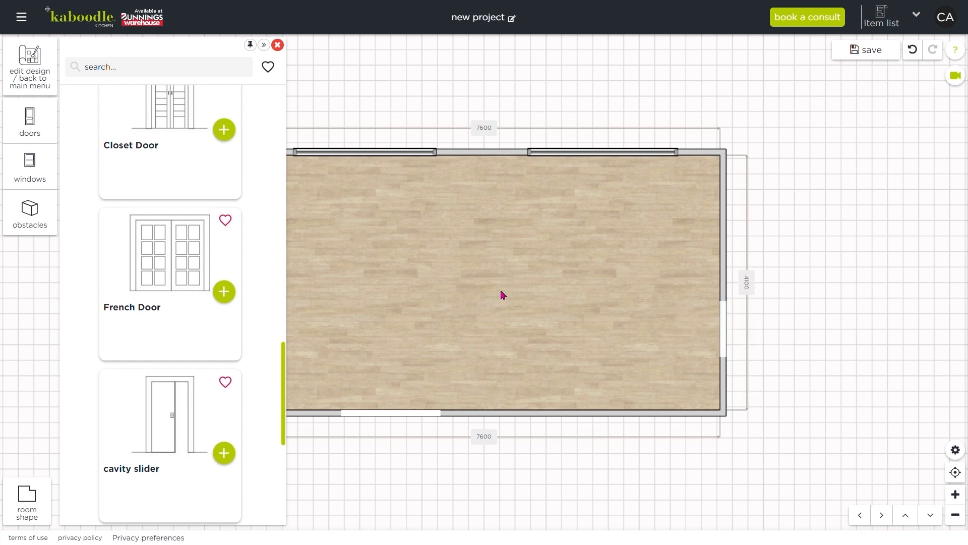
Rename the project as Modular Masterclass.
left_click_drag(476, 293, 588, 296)
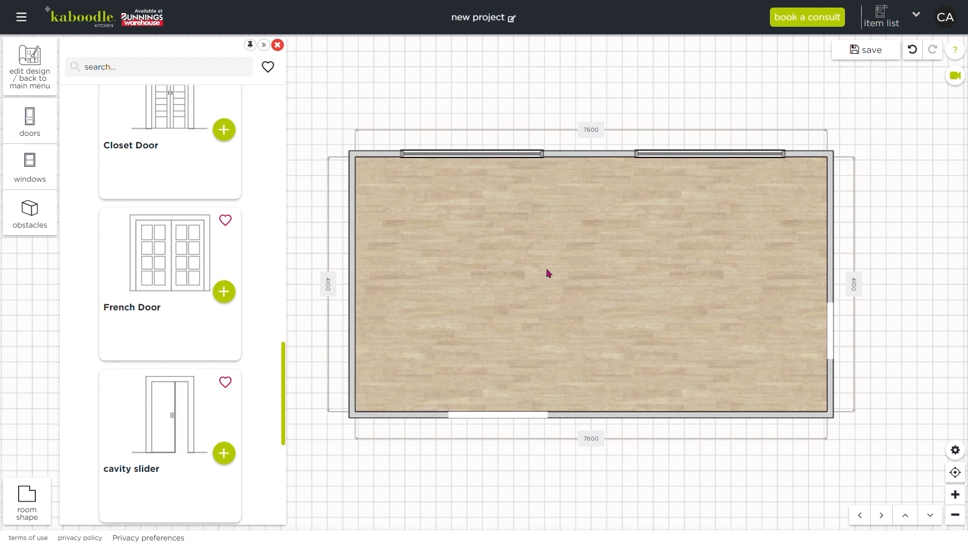
left_click(278, 46)
left_click(512, 19)
left_click_drag(433, 260, 333, 254)
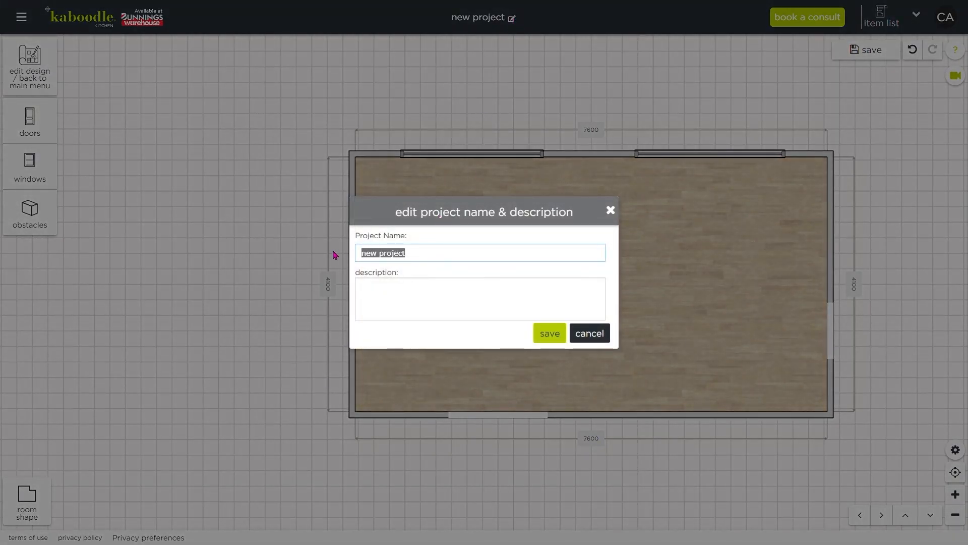
type("Modular Masterclass")
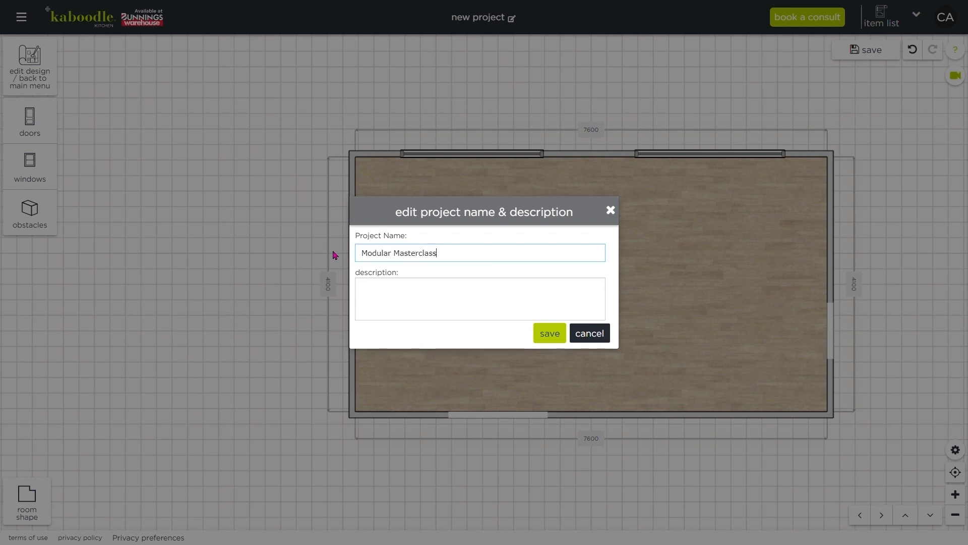
left_click(549, 335)
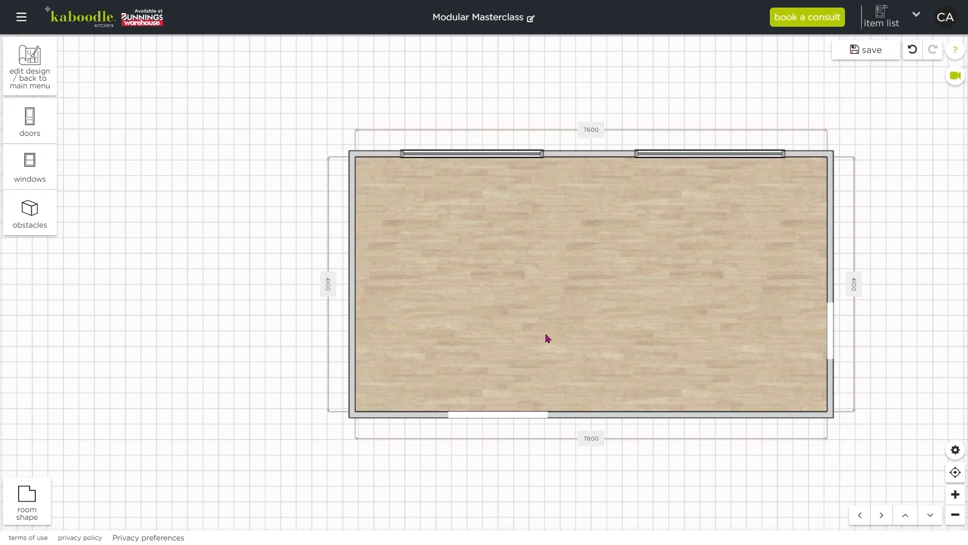
Leave room editing, inspect the room from several angles in 3D, and switch to the 2D plan view.
left_click(39, 73)
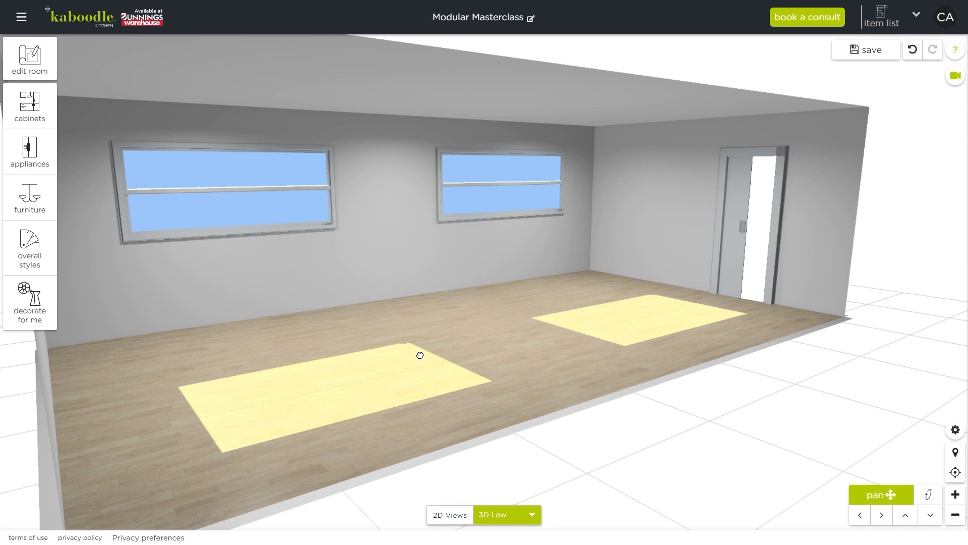
left_click_drag(675, 367, 168, 362)
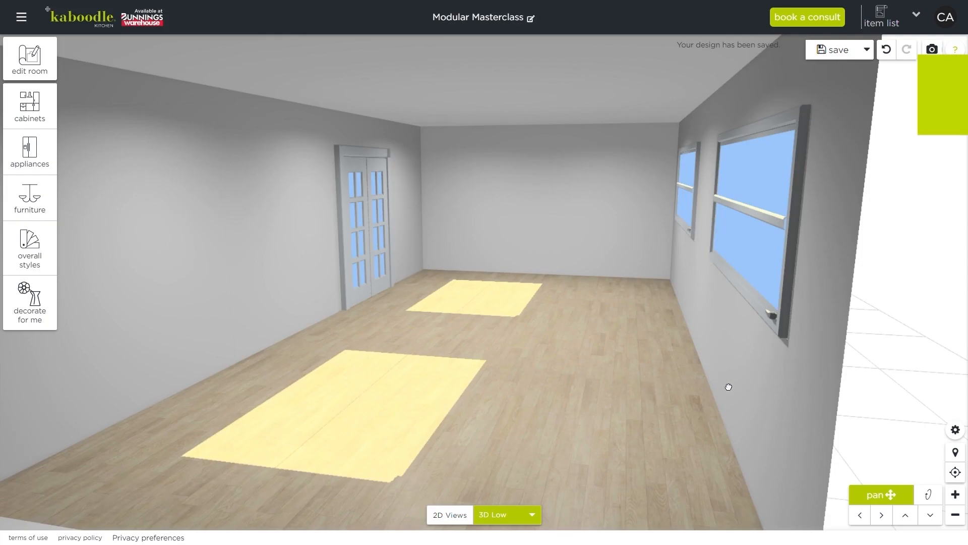
left_click_drag(728, 388, 616, 396)
left_click(449, 515)
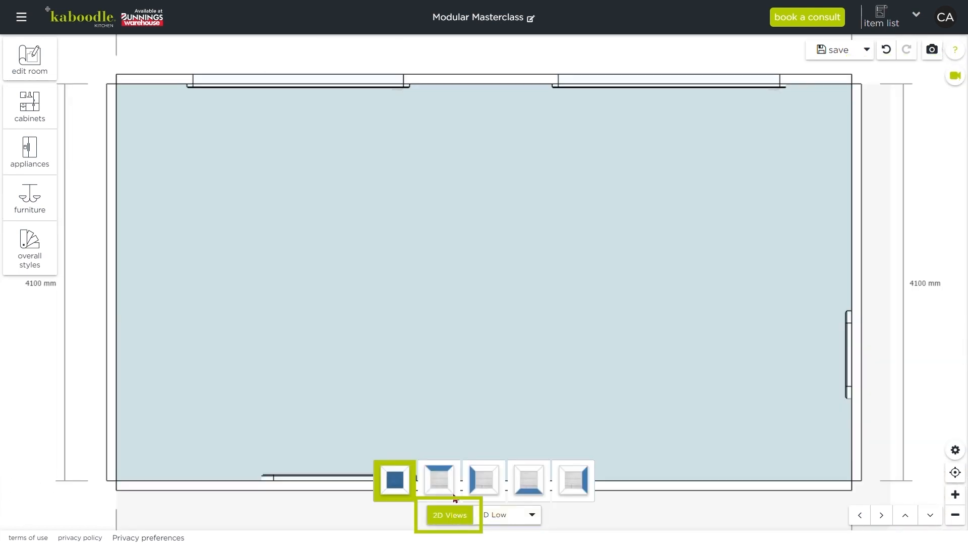
Add a 900mm Corner Base Cabinet and place it in the room's upper-right corner.
left_click(36, 116)
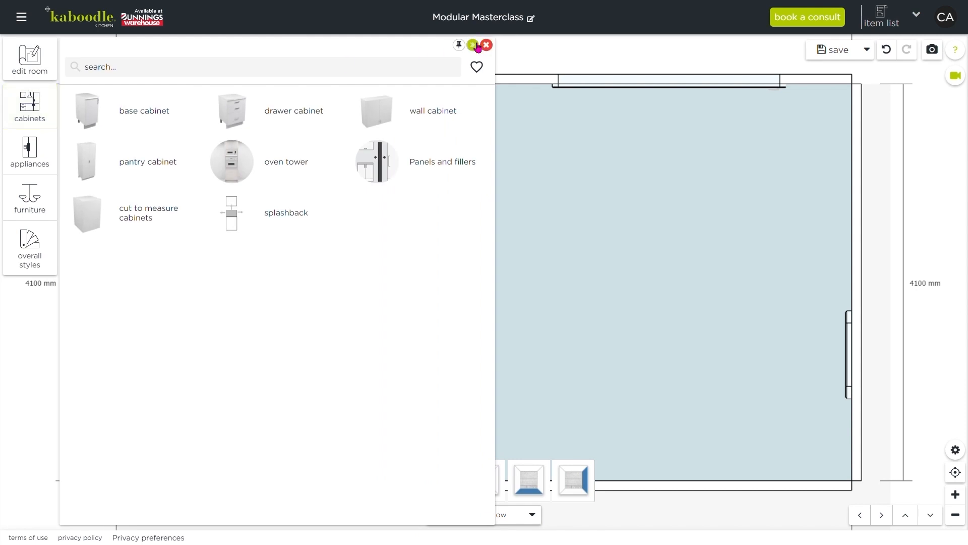
left_click(472, 45)
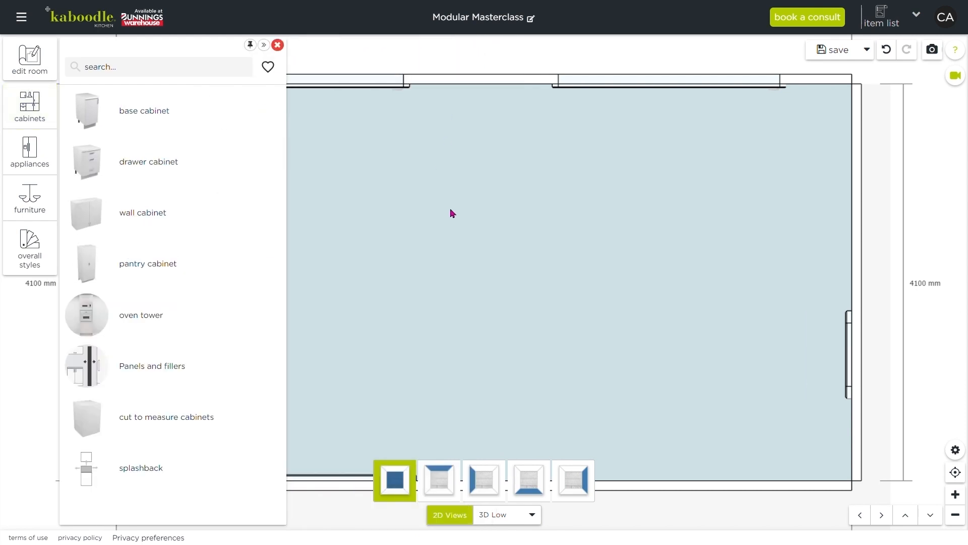
left_click_drag(378, 258, 510, 254)
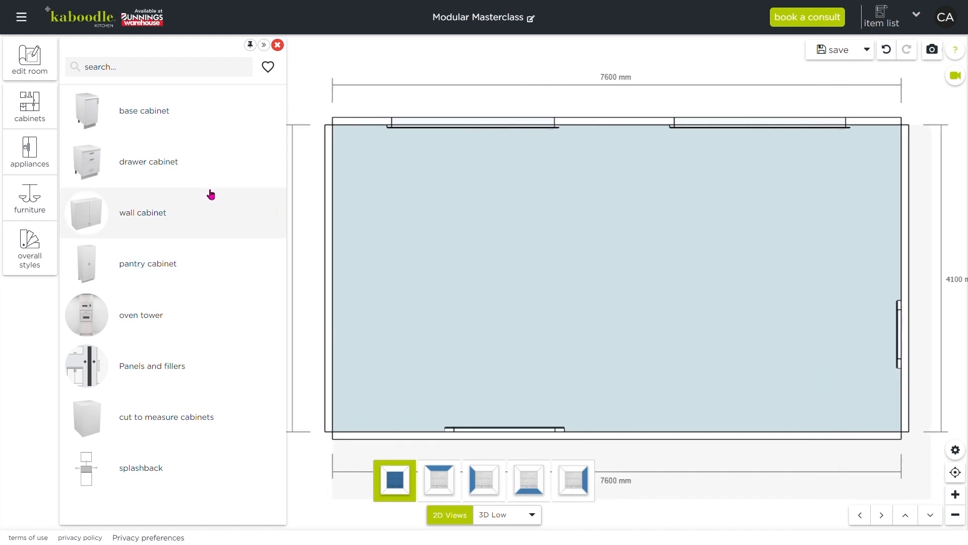
left_click(153, 117)
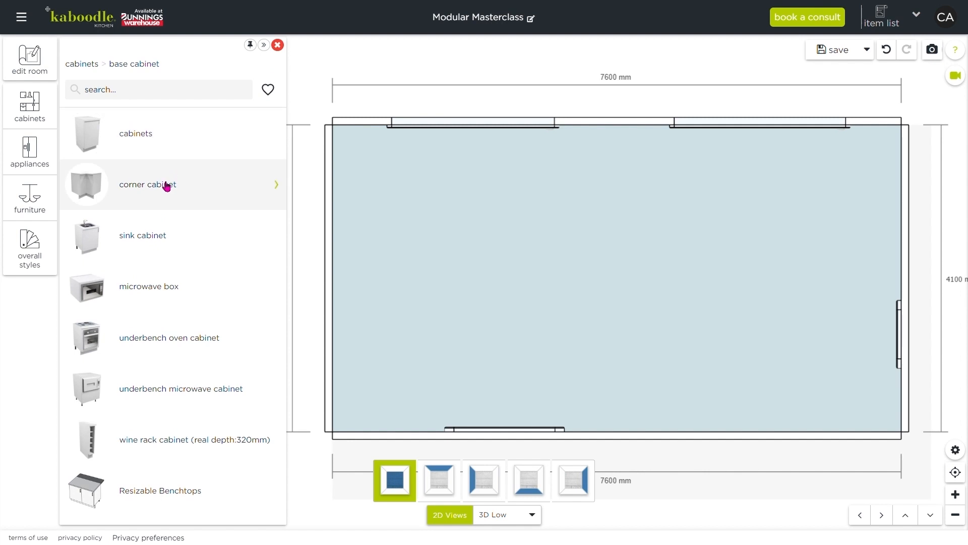
left_click(166, 186)
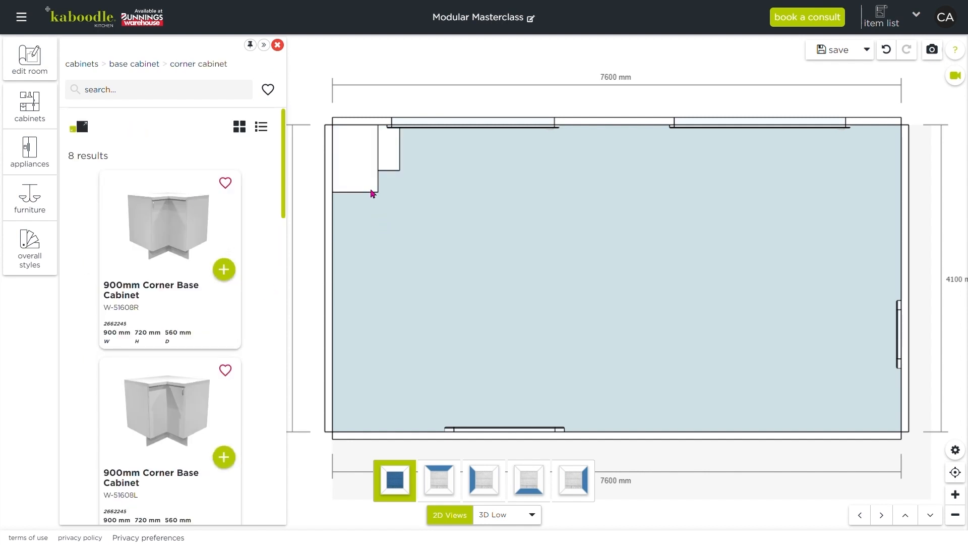
left_click(366, 170)
left_click_drag(362, 152, 910, 160)
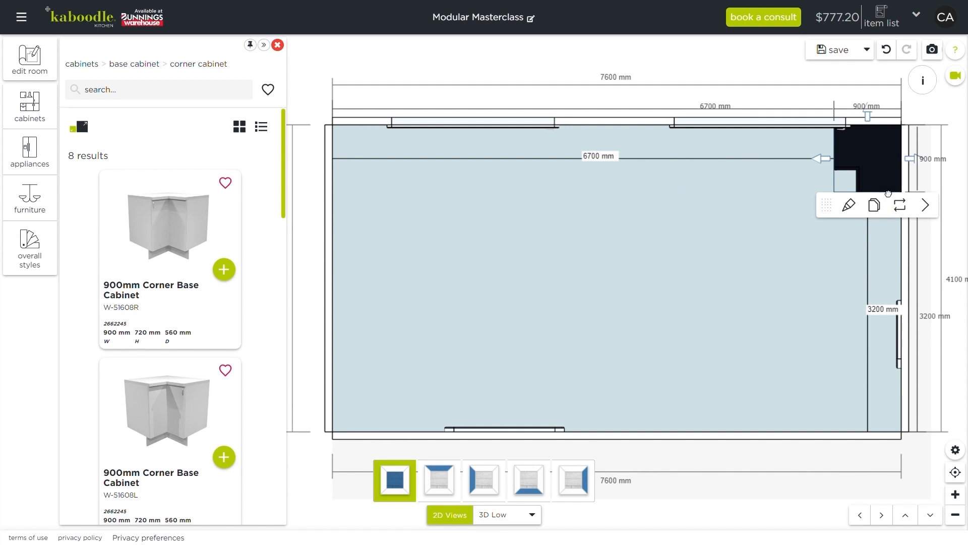
Add a right-hand 450mm Base Cabinet (W-51604R) along the upper wall, directly beside the corner cabinet.
left_click(85, 67)
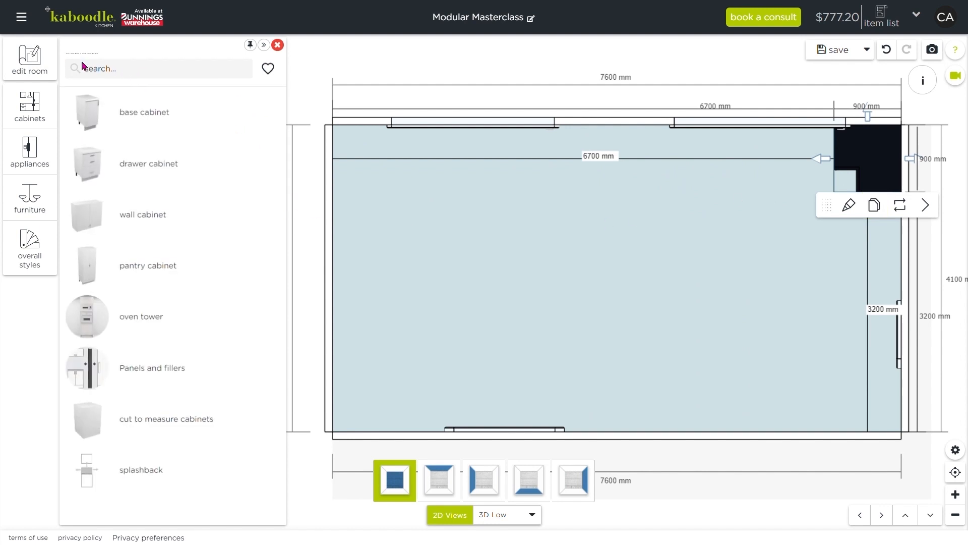
left_click(153, 117)
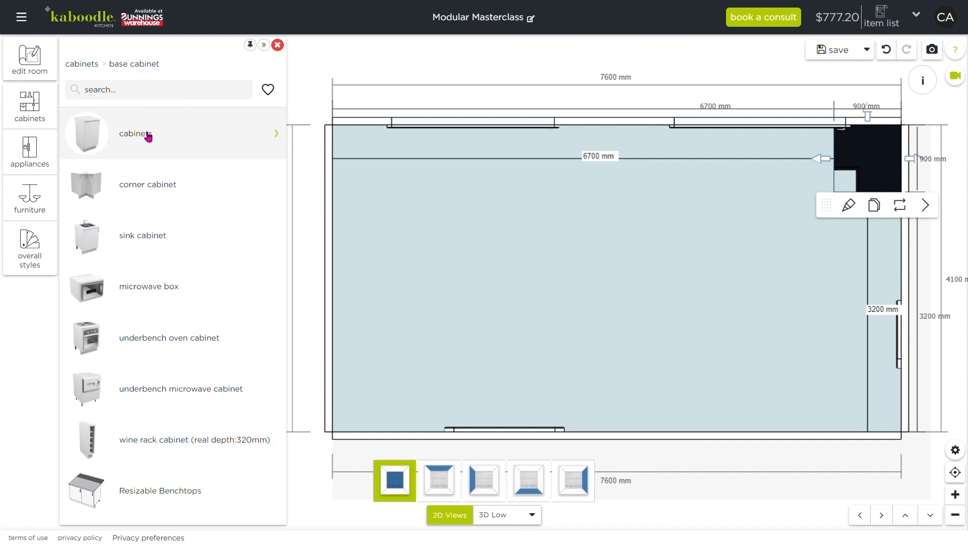
left_click(148, 136)
scroll(205, 211, "down", 2)
scroll(199, 269, "down", 12)
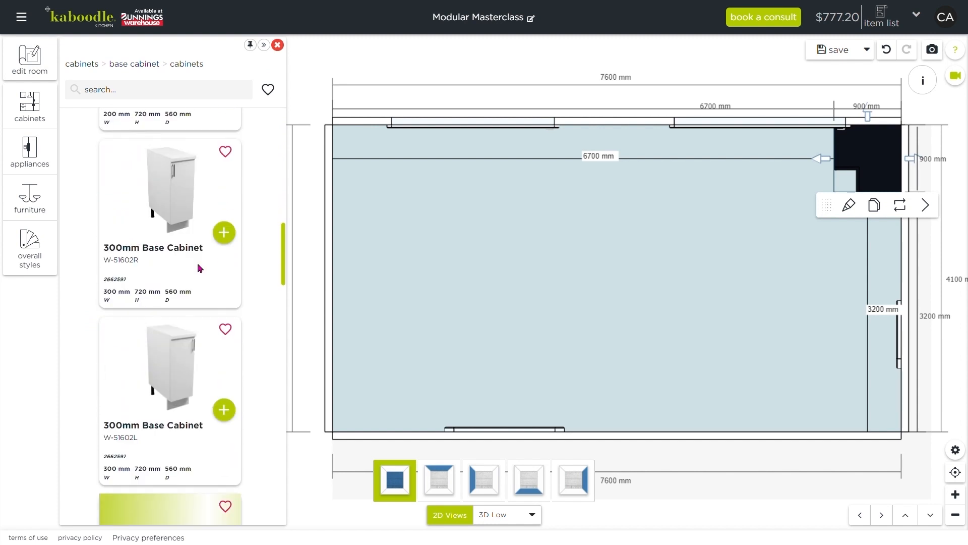
scroll(200, 269, "down", 4)
scroll(200, 268, "down", 7)
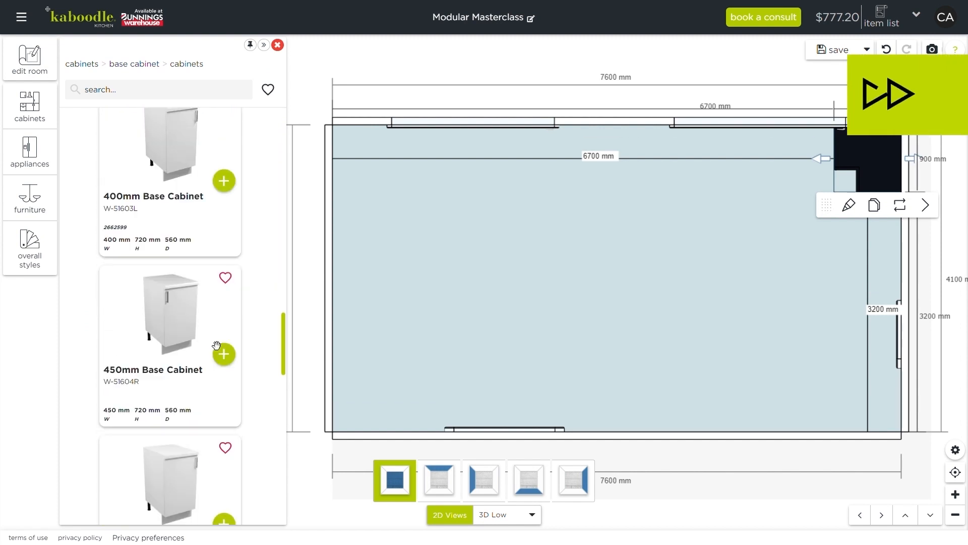
left_click(224, 354)
left_click_drag(875, 215, 816, 157)
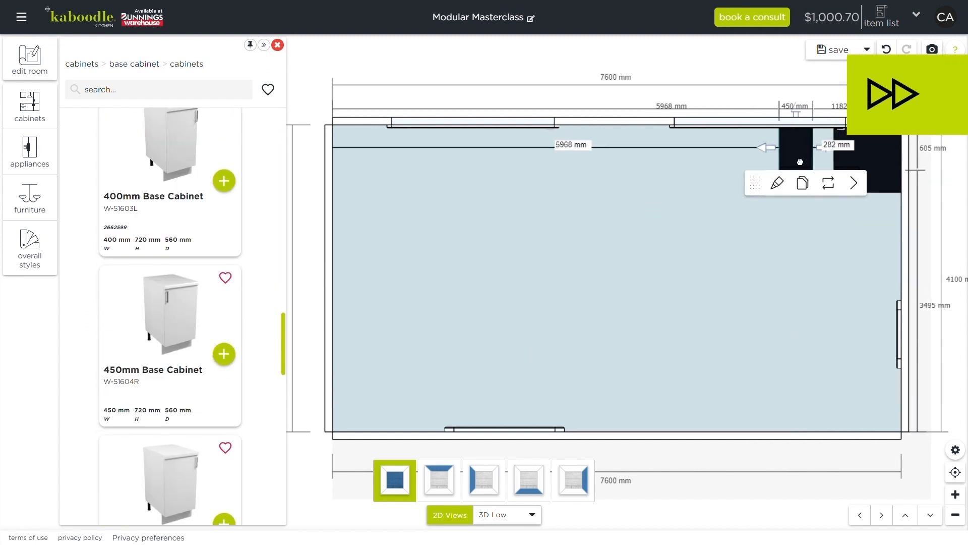
Add a 900mm Base Cabinet beside the 450 mm cabinet and swap it for the 900 mm version with a sink.
scroll(149, 258, "down", 10)
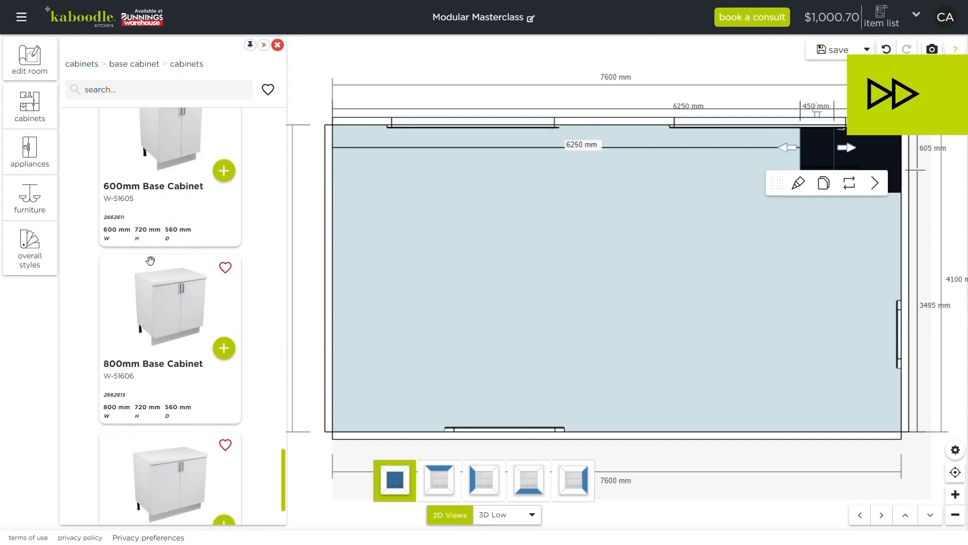
left_click(224, 442)
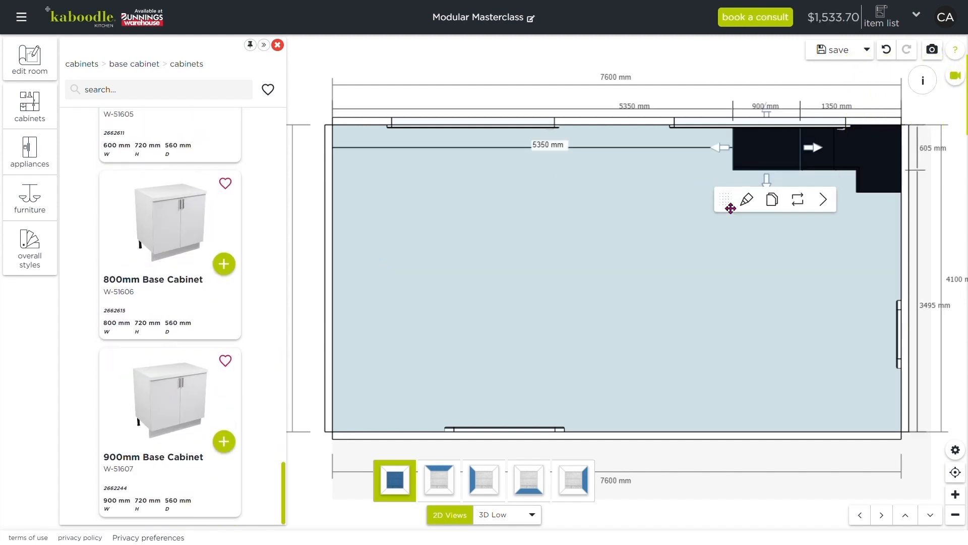
left_click(802, 209)
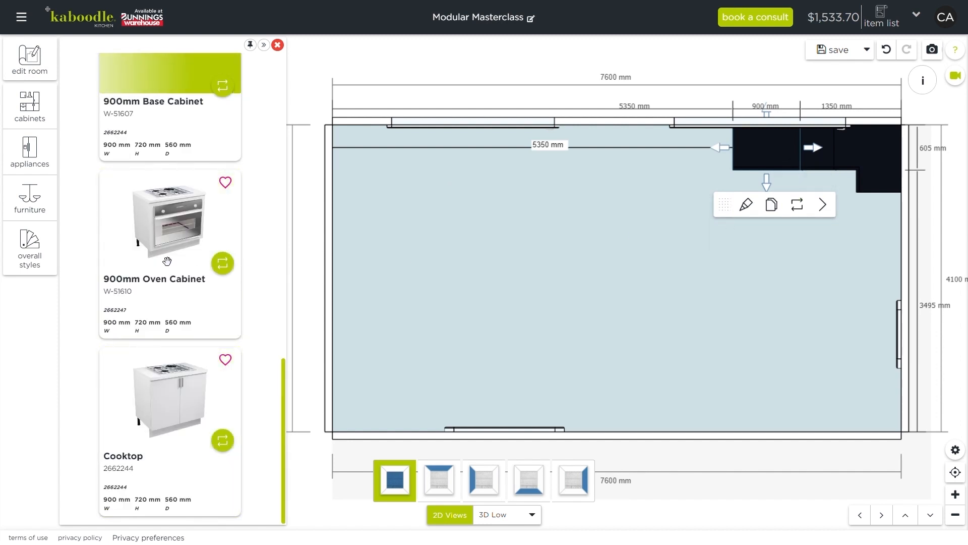
scroll(170, 260, "up", 3)
scroll(170, 260, "up", 2)
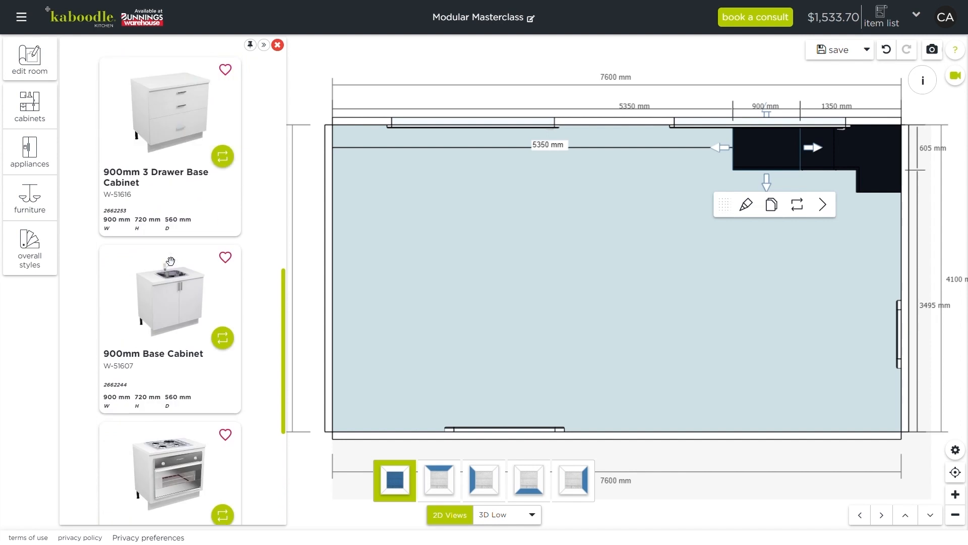
left_click(228, 339)
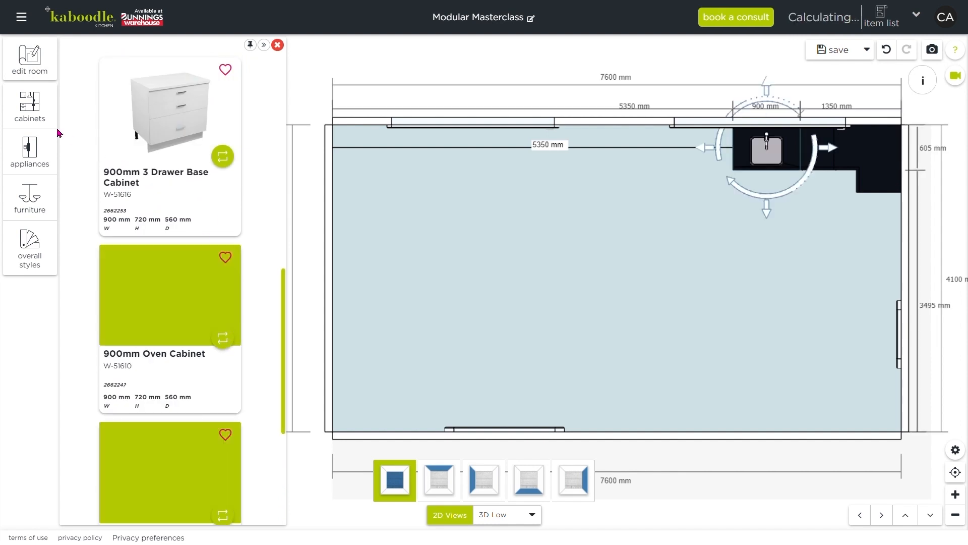
Add an 18mm Base End Panel against the open left side of the sink cabinet.
left_click(42, 117)
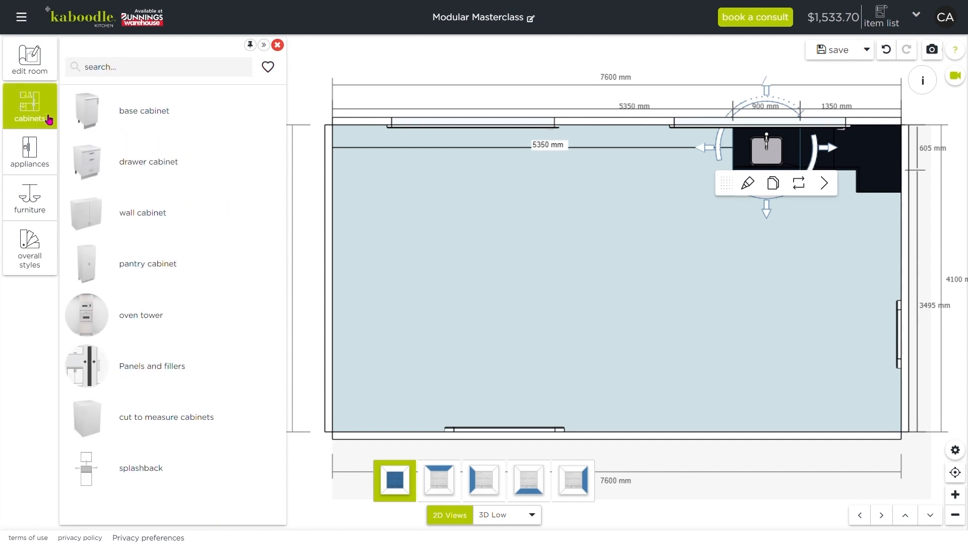
left_click(147, 368)
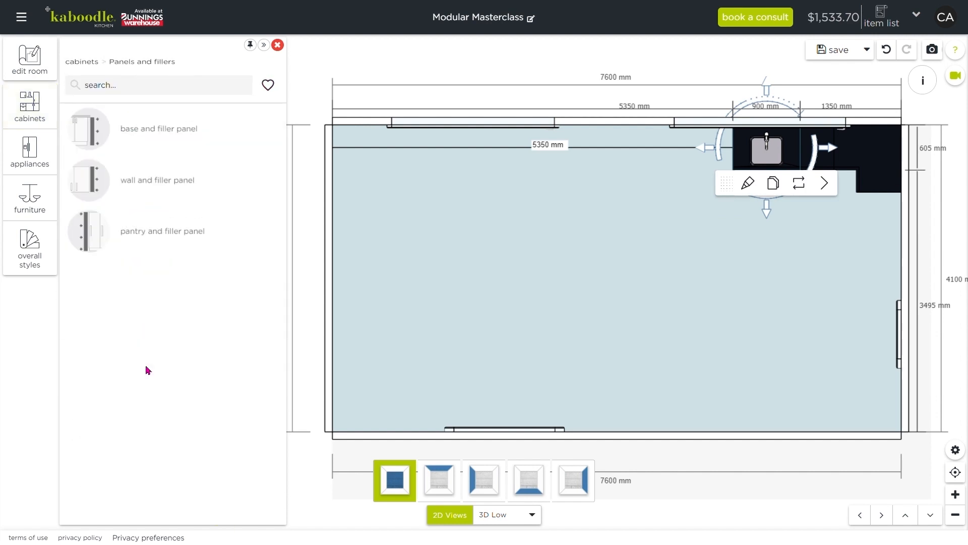
left_click(163, 146)
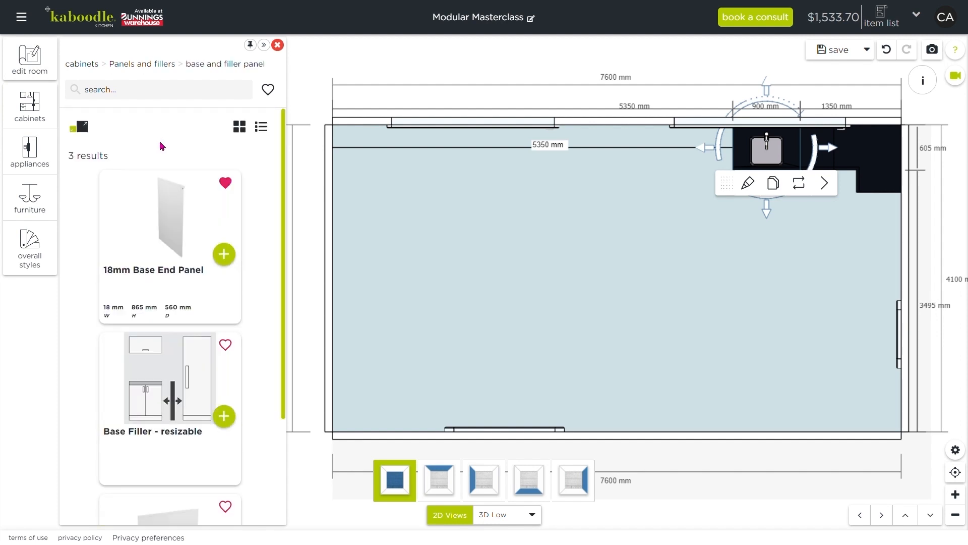
left_click(224, 255)
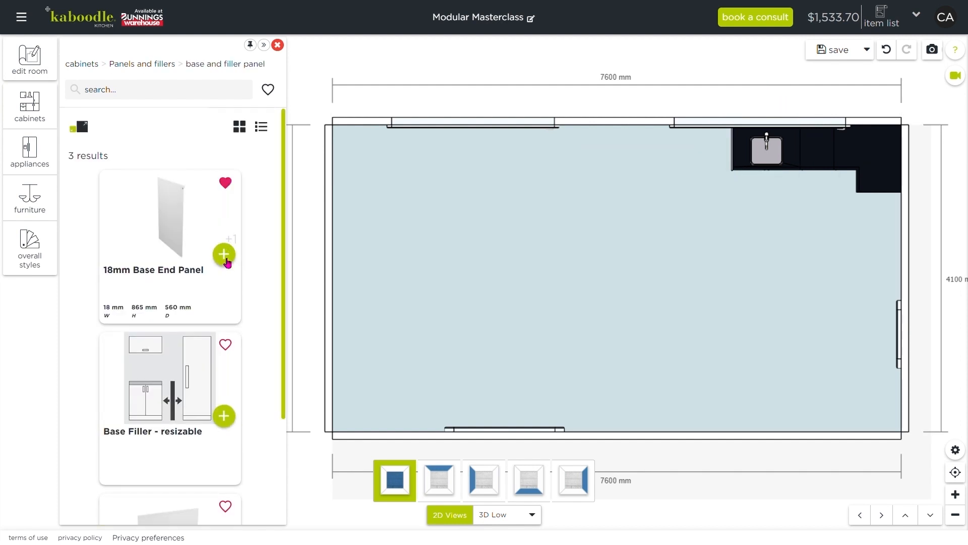
Add a 610 mm wide freestanding dishwasher beside the sink cabinet's end panel.
left_click(41, 160)
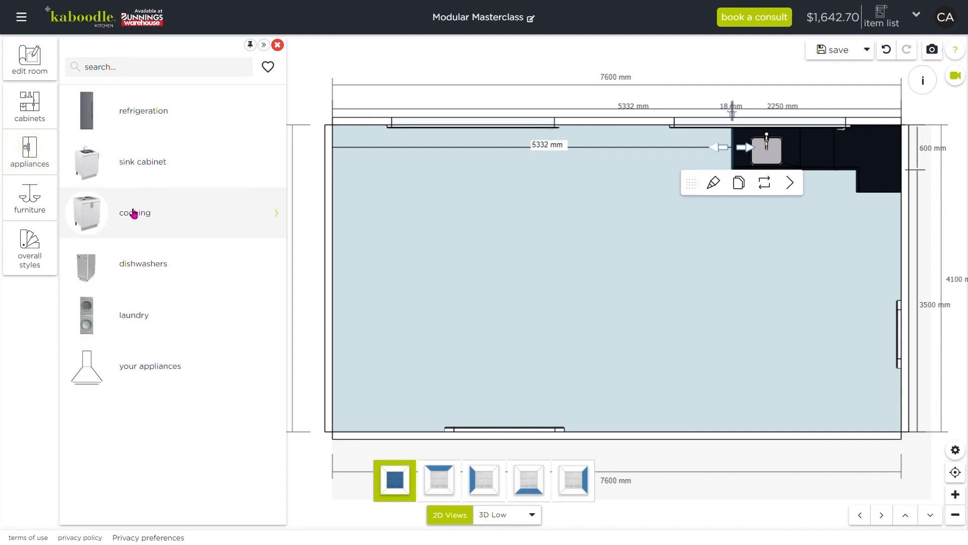
left_click(149, 267)
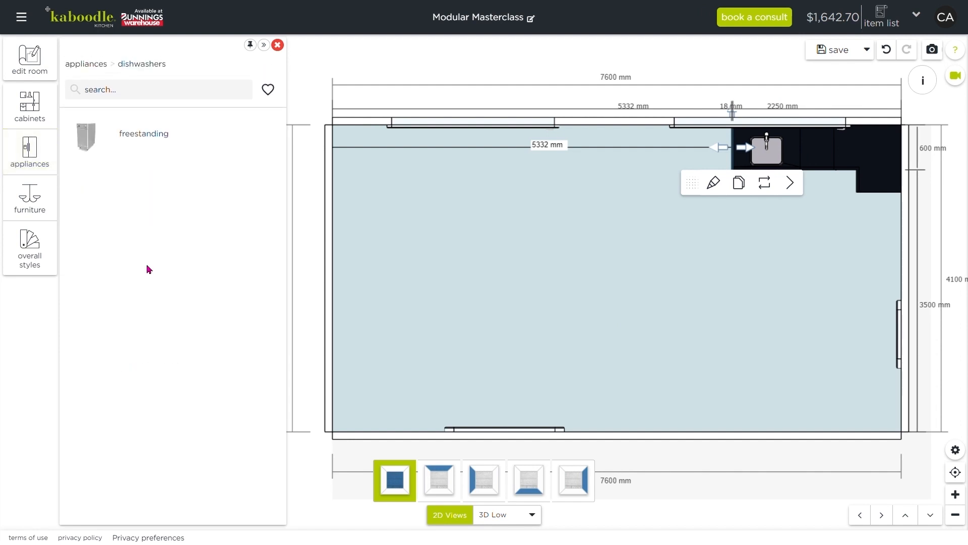
left_click(162, 146)
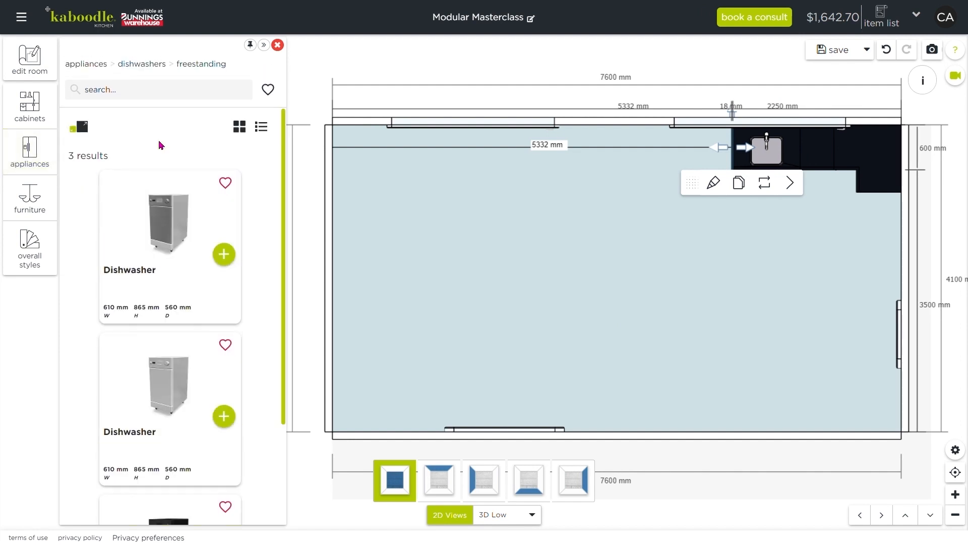
left_click(224, 254)
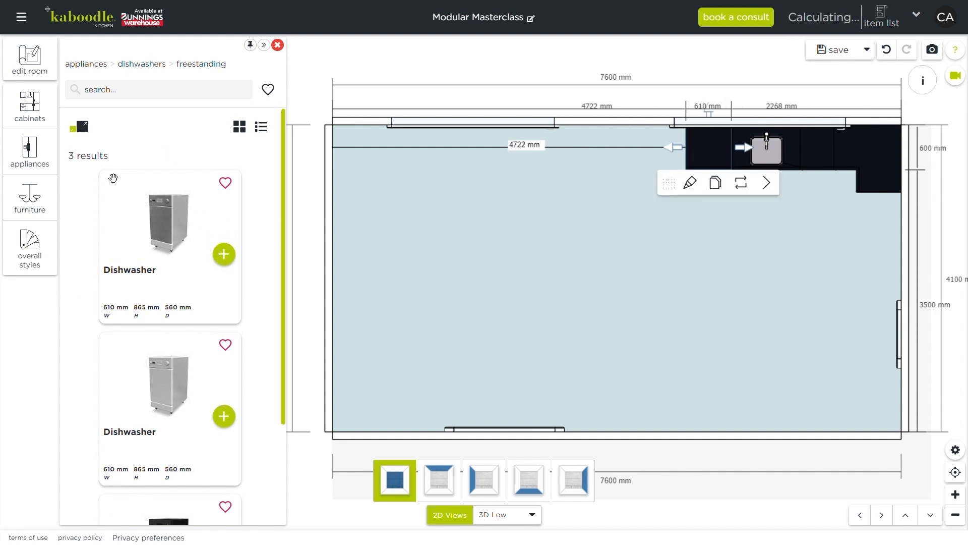
Add another 18mm Base End Panel on the dishwasher's open side and show the top wall elevation.
left_click(40, 120)
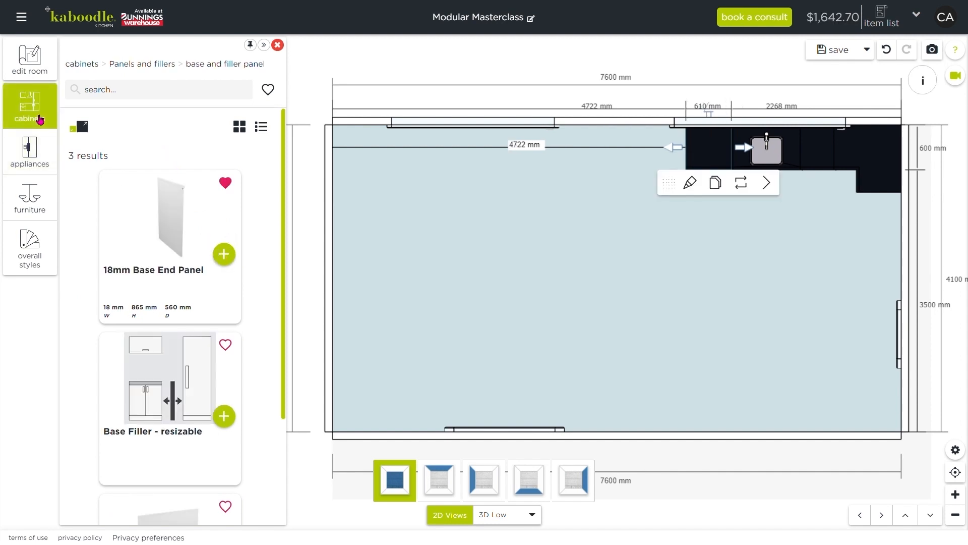
left_click(225, 258)
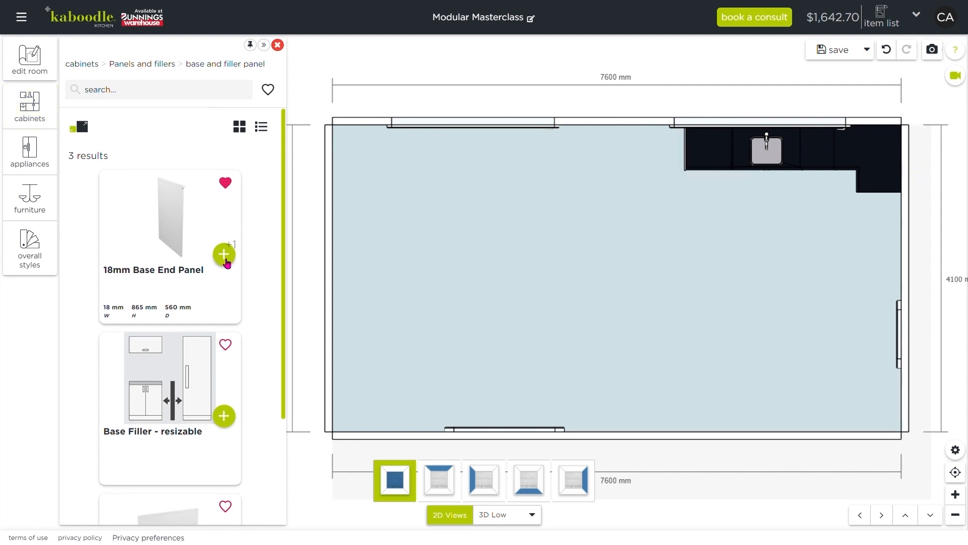
left_click(359, 69)
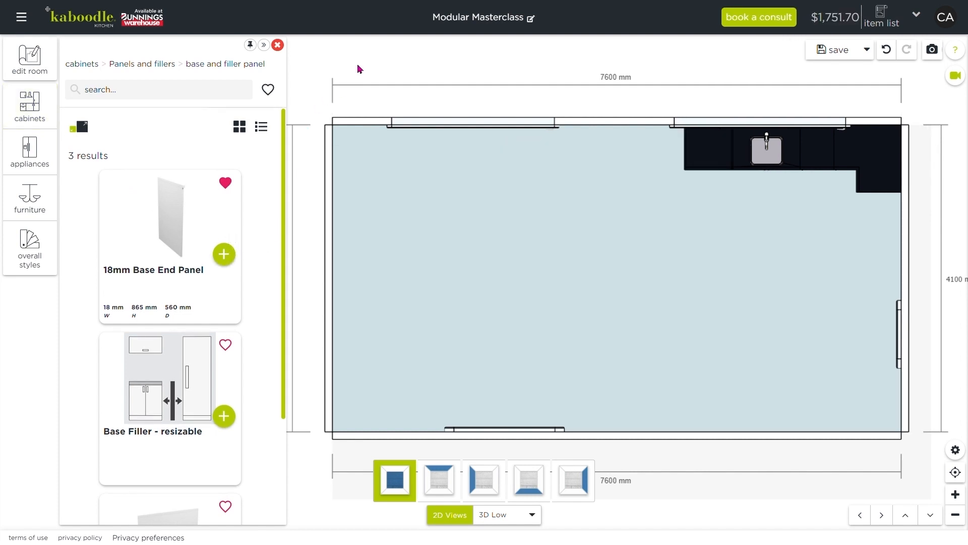
left_click(447, 470)
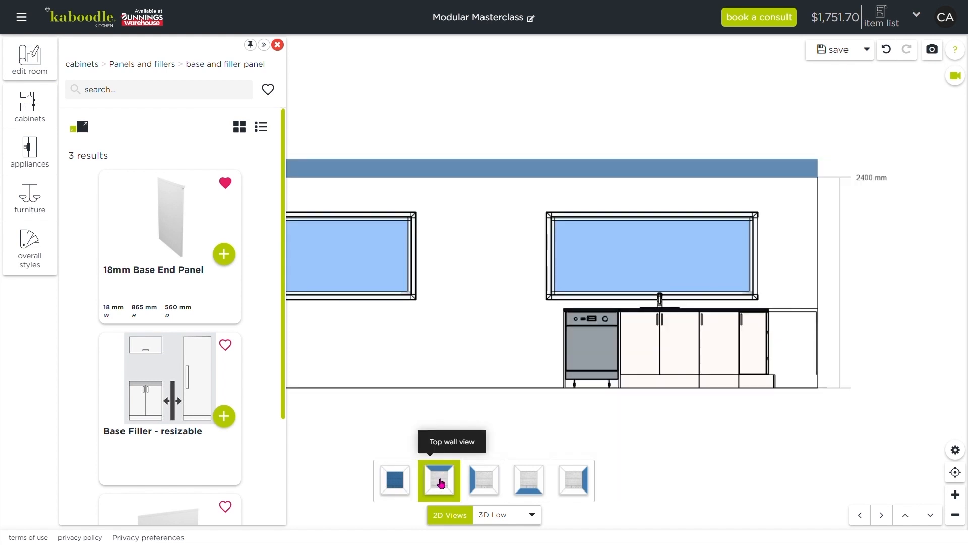
Show the room in 3D Low and examine the cabinet run beneath the window up close.
left_click(497, 514)
left_click_drag(707, 361, 619, 350)
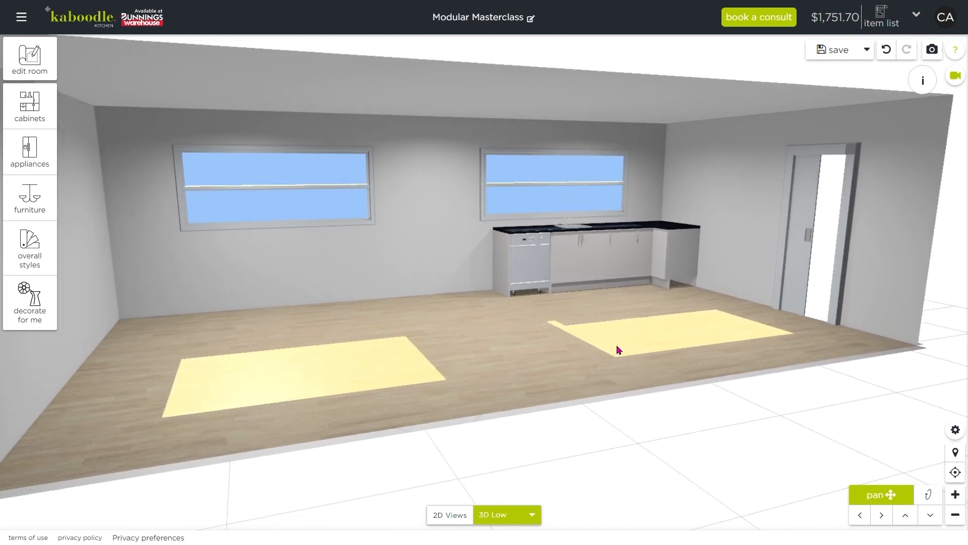
scroll(650, 298, "up", 3)
scroll(715, 288, "up", 2)
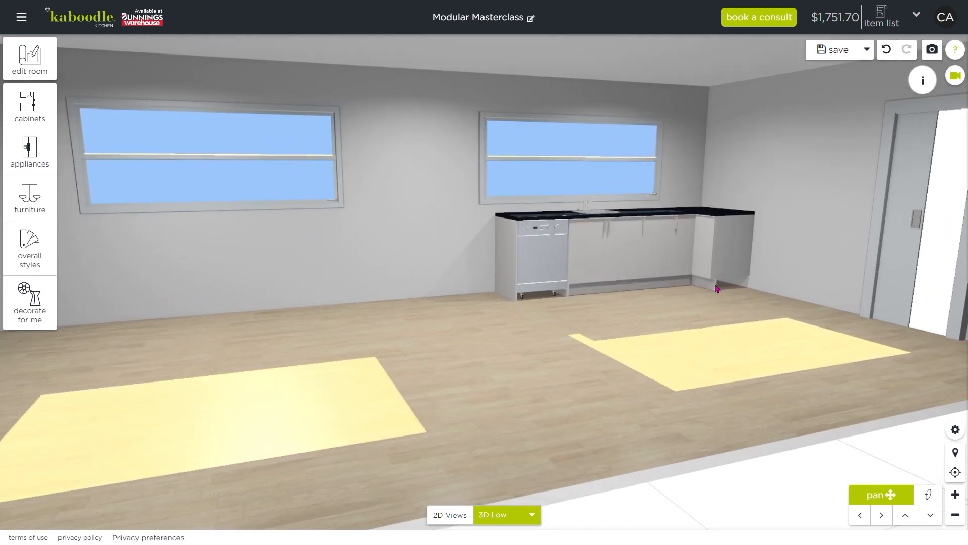
scroll(731, 293, "up", 2)
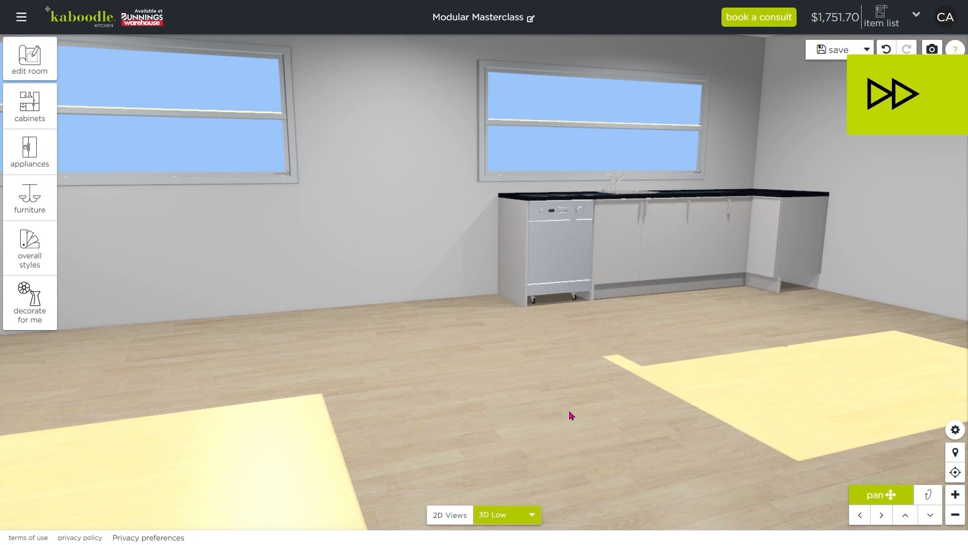
Return to the 2D plan and add a 900mm Corner Base Cabinet (W-51608R) against the dishwasher's end panel.
left_click(458, 515)
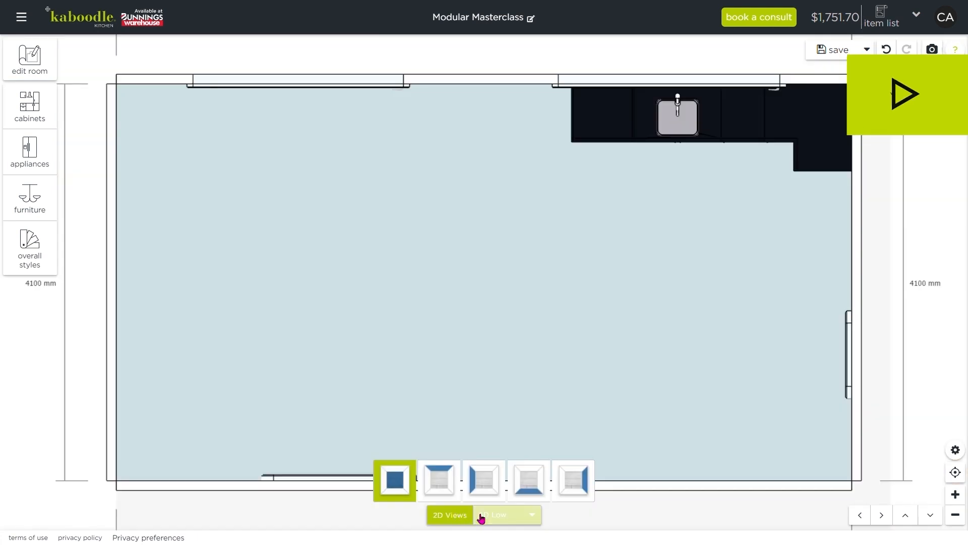
left_click(43, 105)
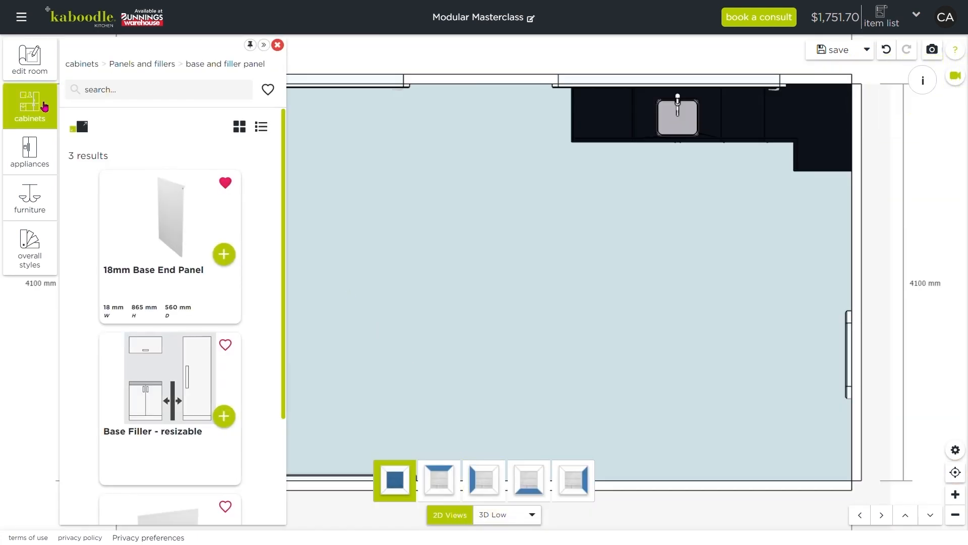
left_click(83, 64)
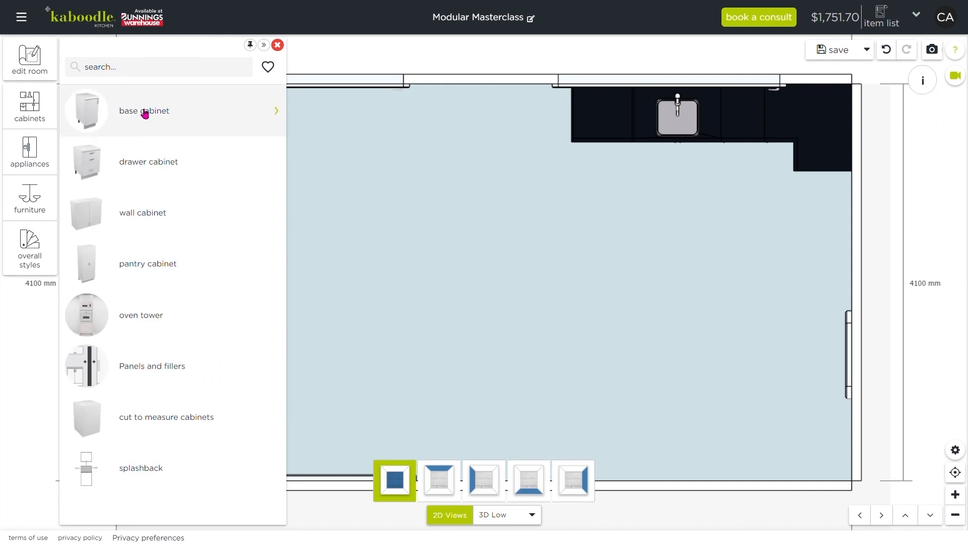
left_click(145, 112)
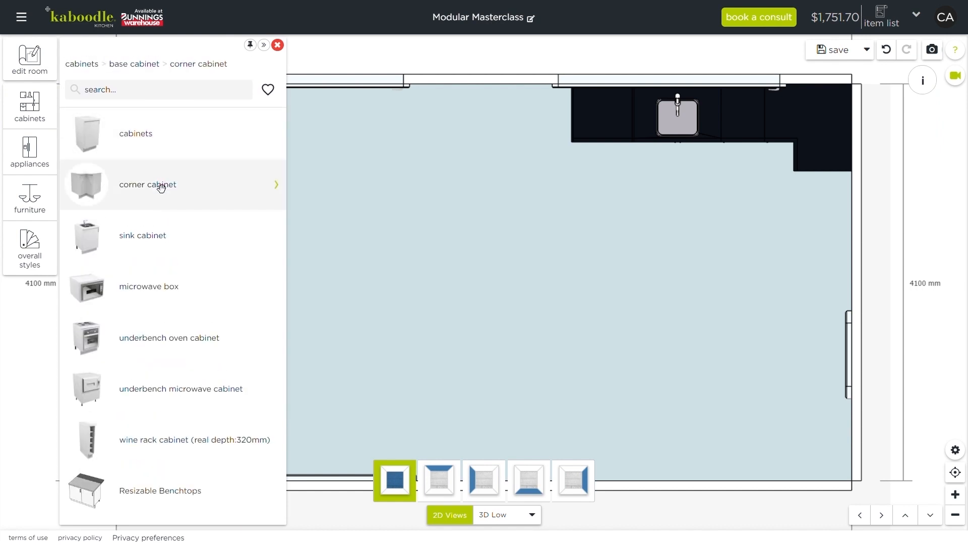
left_click(224, 270)
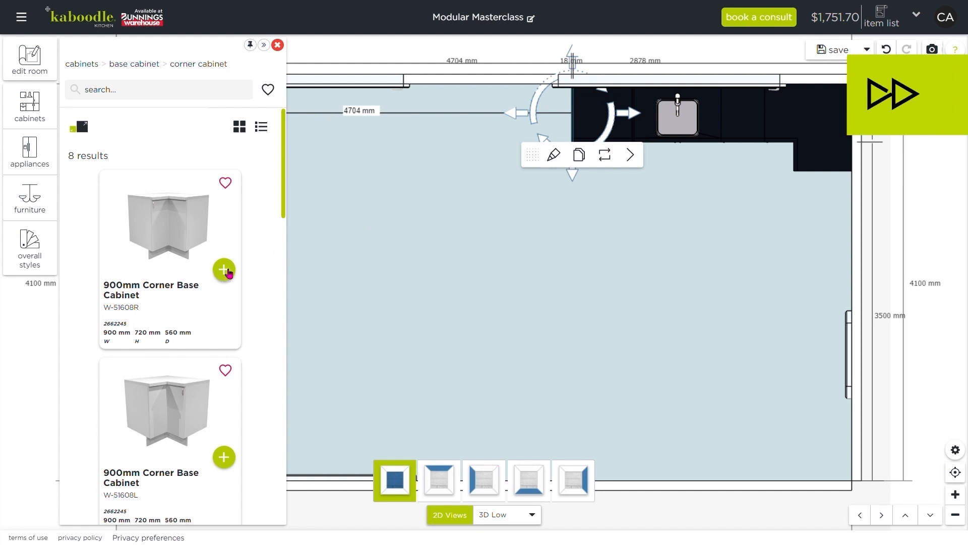
Add a 600mm 3 Drawer Base Cabinet to the new corner cabinet's return, starting the peninsula.
left_click(94, 65)
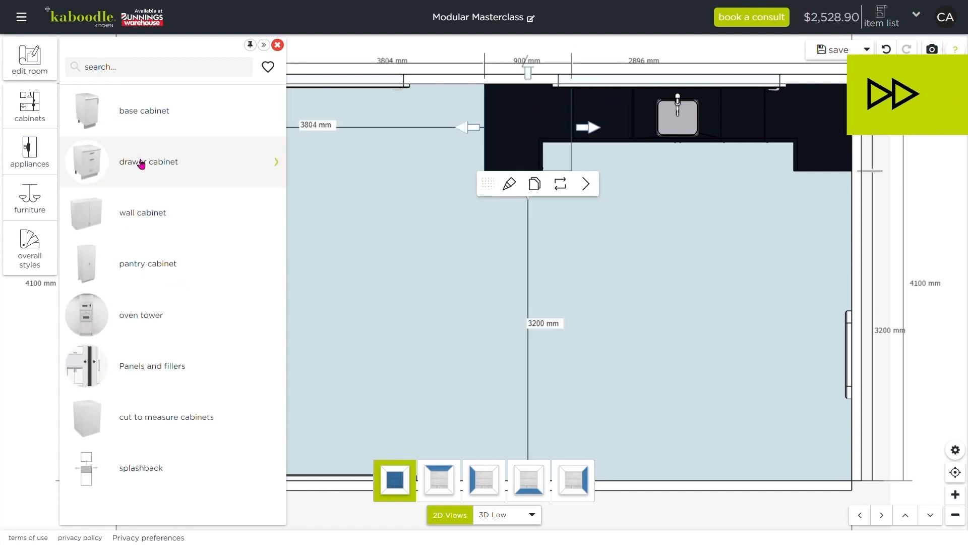
left_click(141, 164)
left_click(153, 183)
scroll(188, 231, "down", 5)
scroll(188, 230, "down", 10)
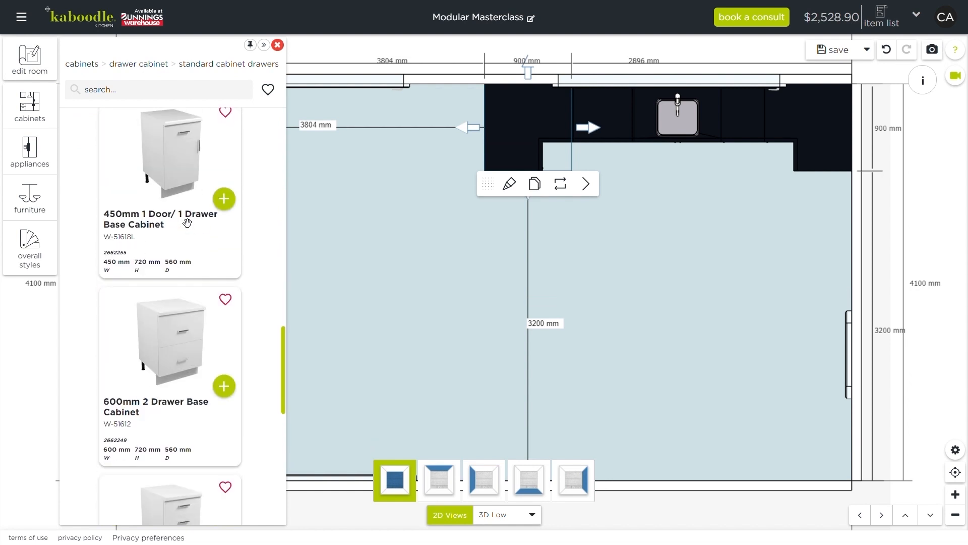
scroll(189, 225, "down", 8)
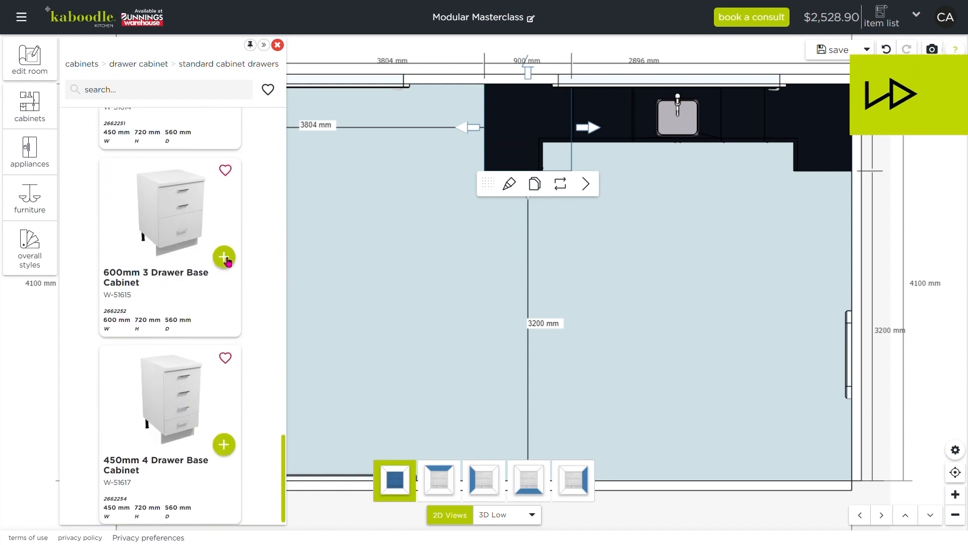
left_click(224, 256)
Extend the peninsula with a 900mm 3 Drawer Base Cabinet beyond the 600 mm drawer cabinet.
scroll(224, 252, "up", 10)
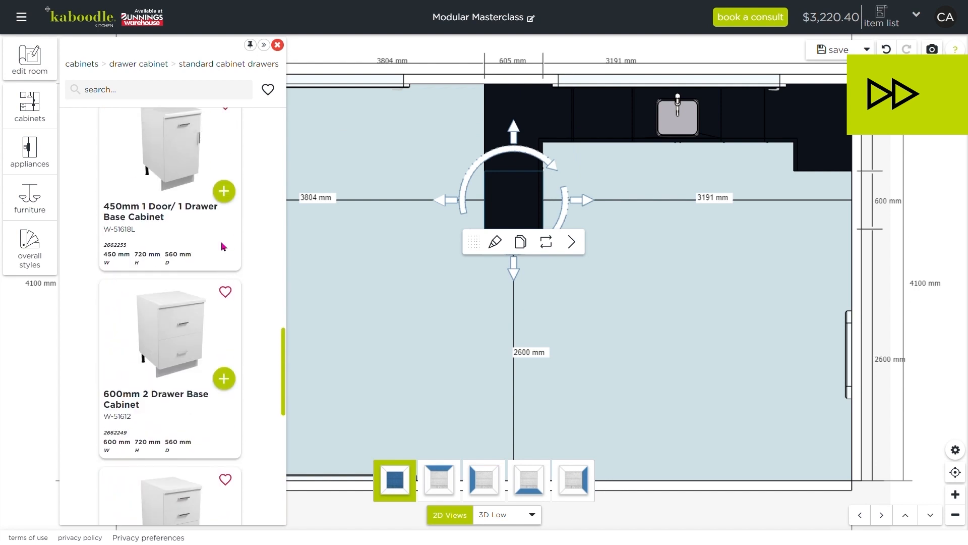
scroll(224, 247, "up", 9)
left_click(224, 323)
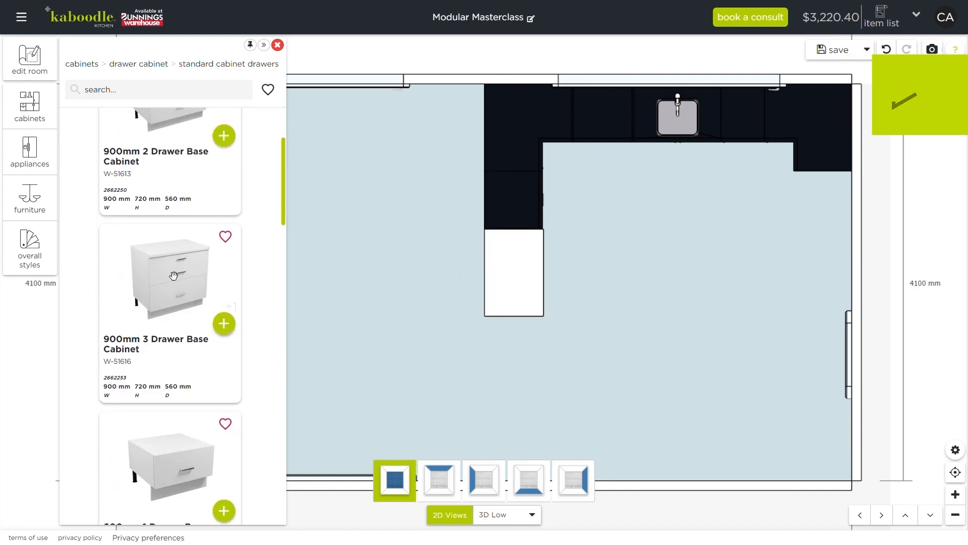
Finish the open end of the peninsula with an 18mm Base End Panel and deselect it.
left_click(43, 112)
left_click(156, 365)
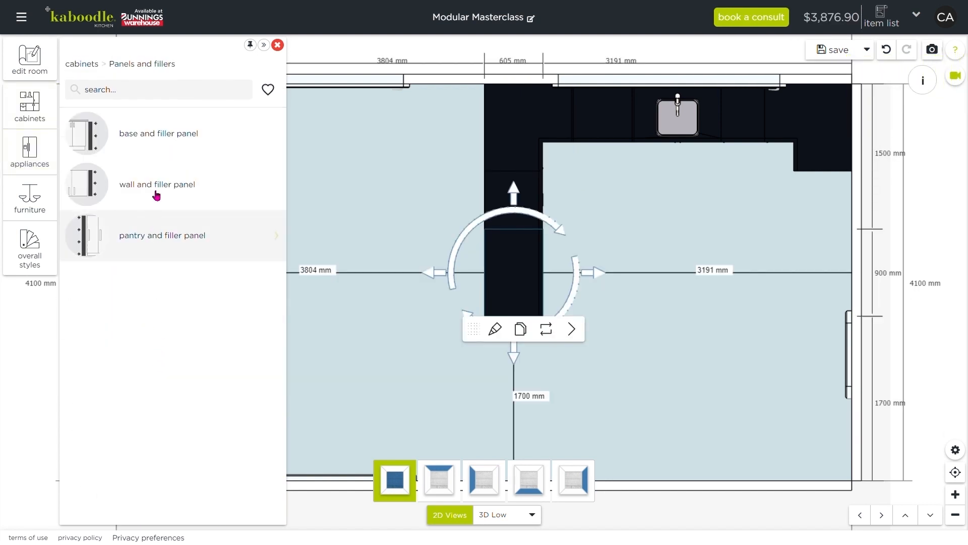
left_click(162, 143)
left_click(223, 254)
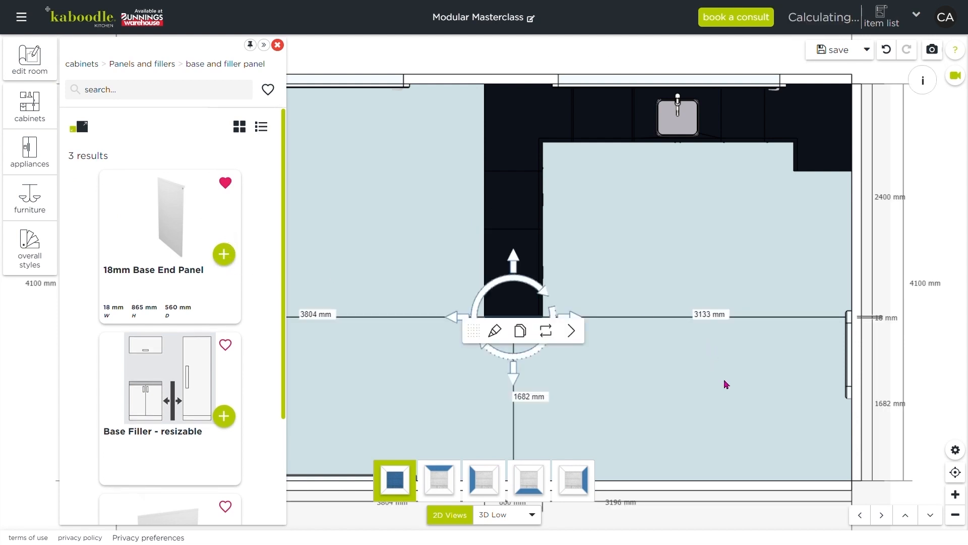
left_click(678, 419)
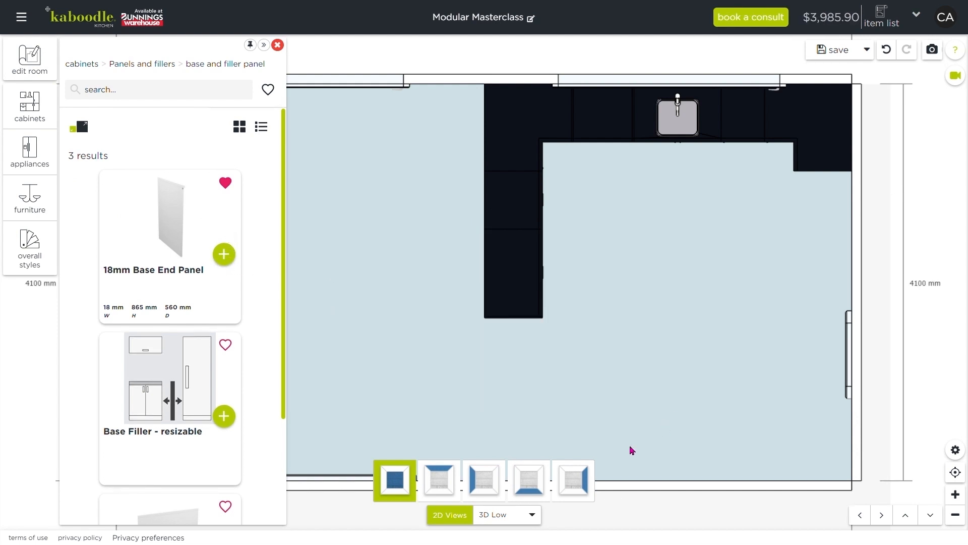
Show the kitchen in 3D Low and examine the drawer peninsula, the sink run and the opposite corner cabinet.
left_click(515, 519)
left_click_drag(916, 359, 599, 423)
scroll(819, 396, "down", 5)
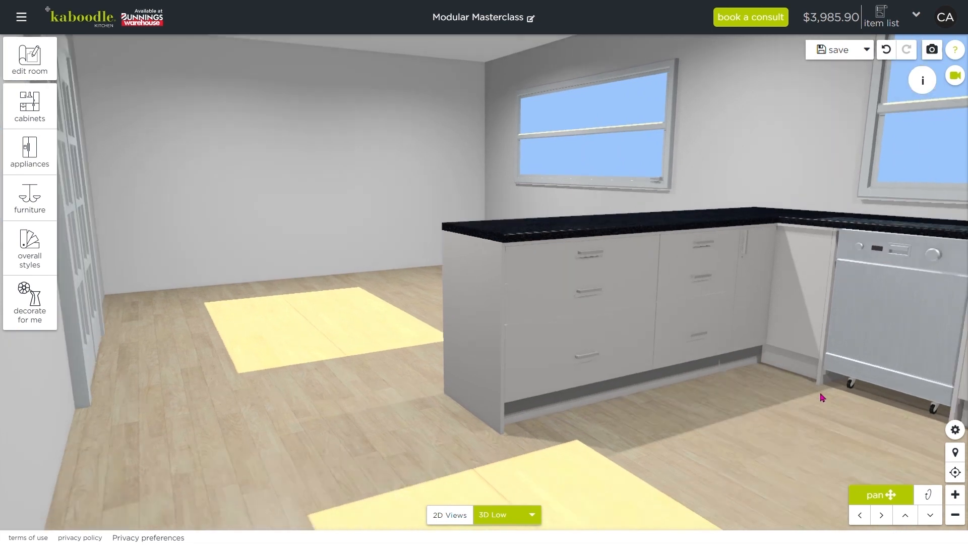
scroll(852, 405, "down", 2)
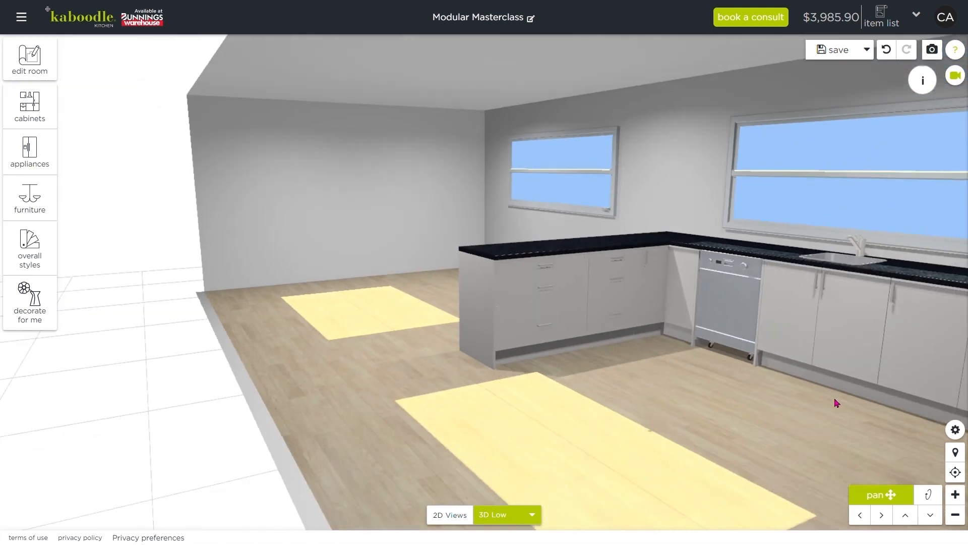
left_click_drag(815, 409, 694, 408)
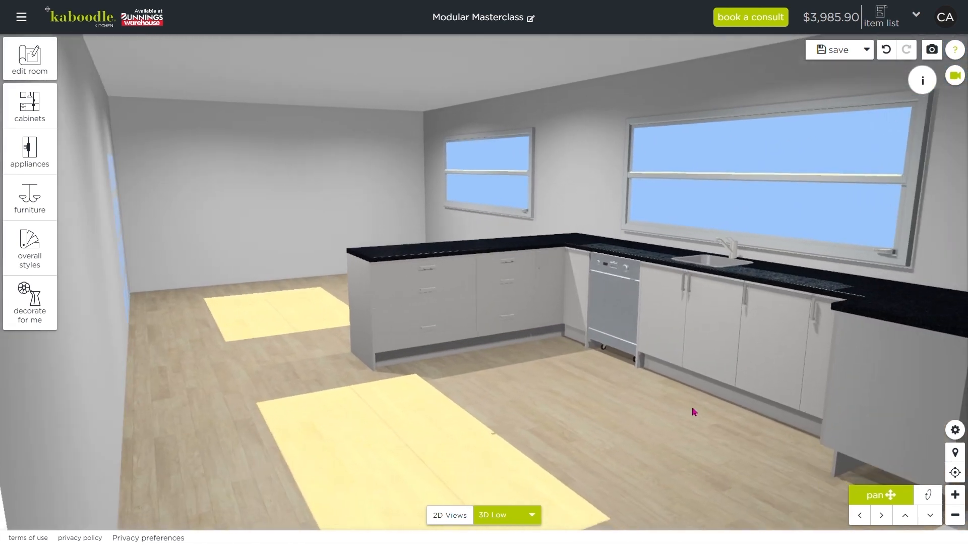
left_click_drag(576, 448, 624, 451)
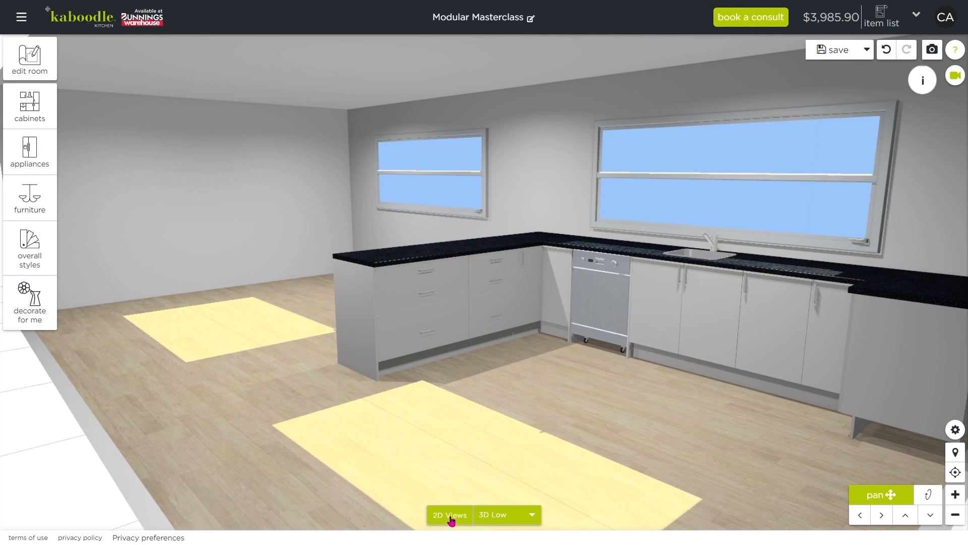
Return to the 2D plan and add an 18mm Base End Panel to the open end of the corner cabinet by the right wall.
left_click(450, 514)
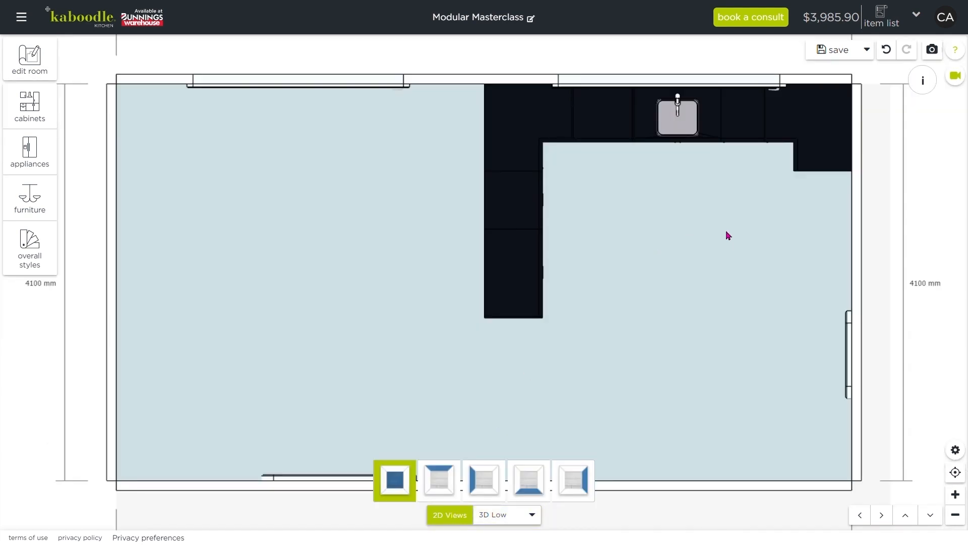
left_click(820, 152)
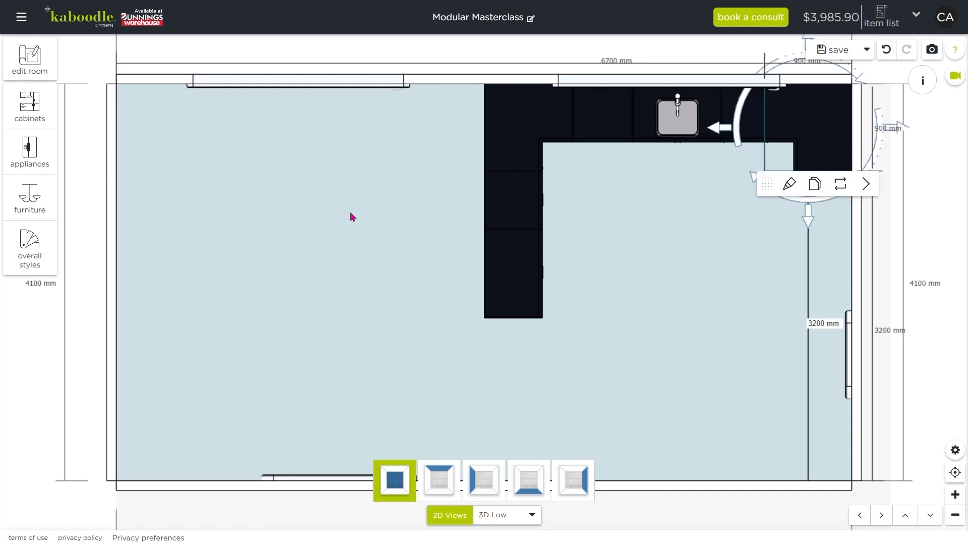
left_click(29, 105)
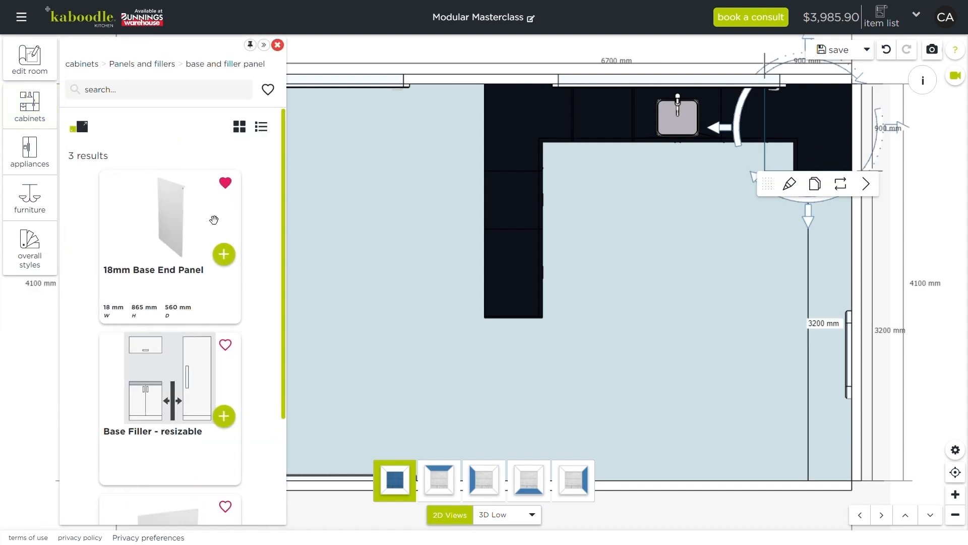
left_click(224, 255)
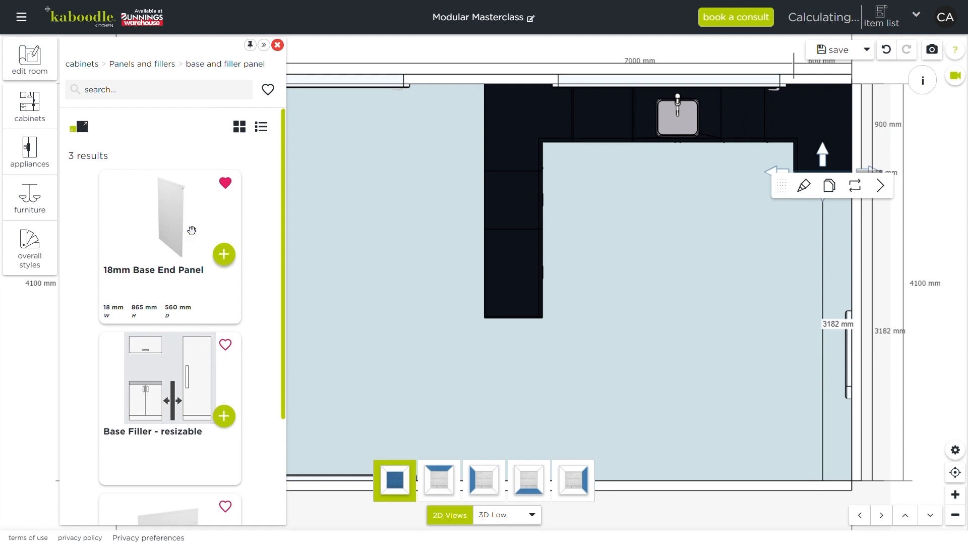
Add a freestanding 900mm Gas Range Cooker - Stainless beside the right-hand corner cabinet's end panel.
left_click(35, 154)
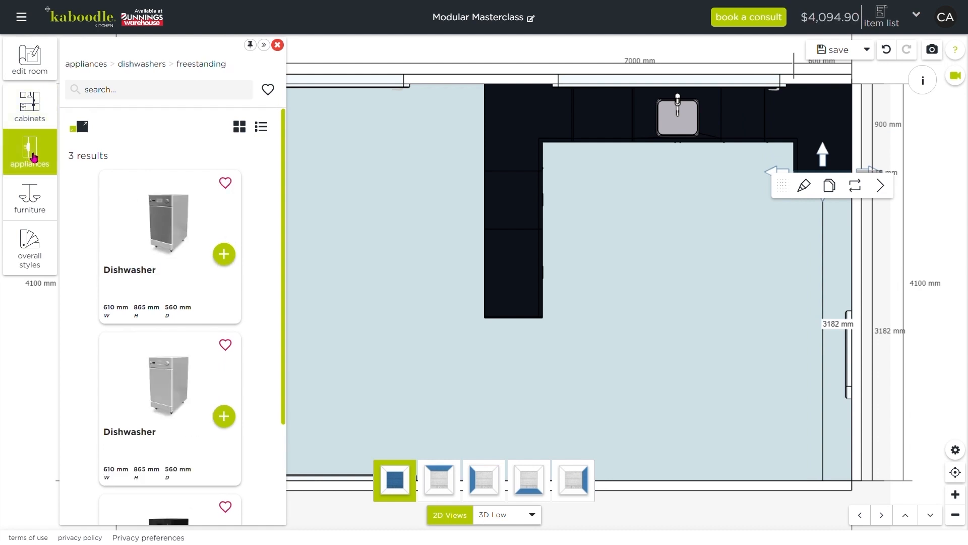
left_click(95, 67)
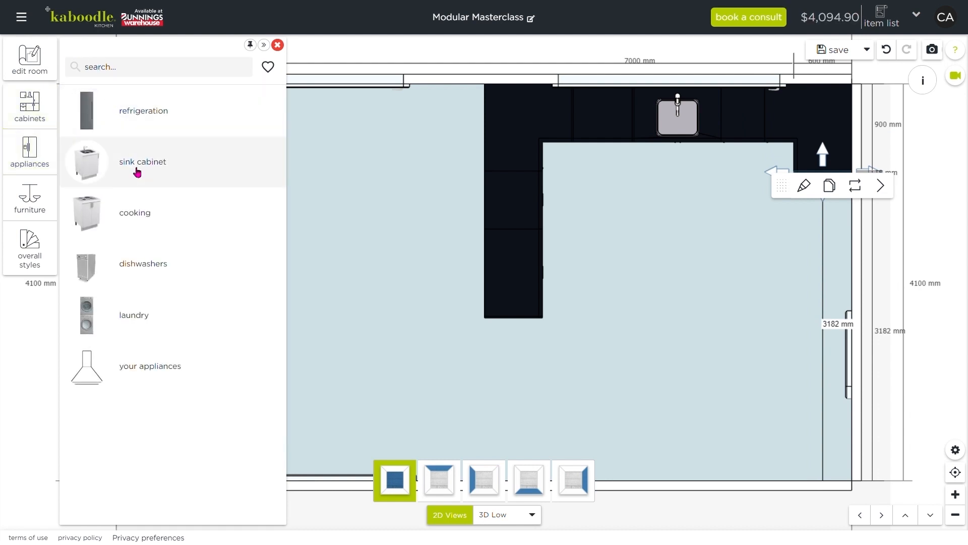
left_click(137, 227)
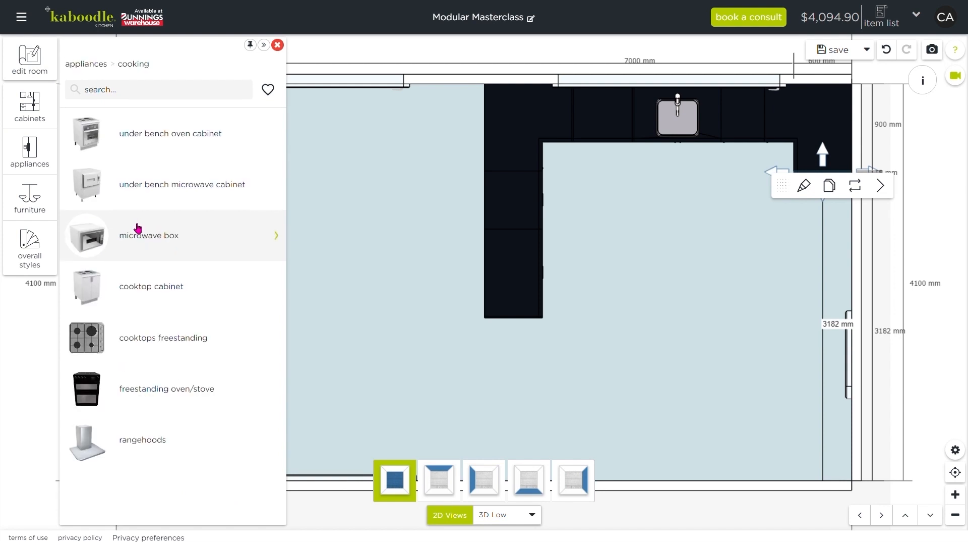
left_click(158, 391)
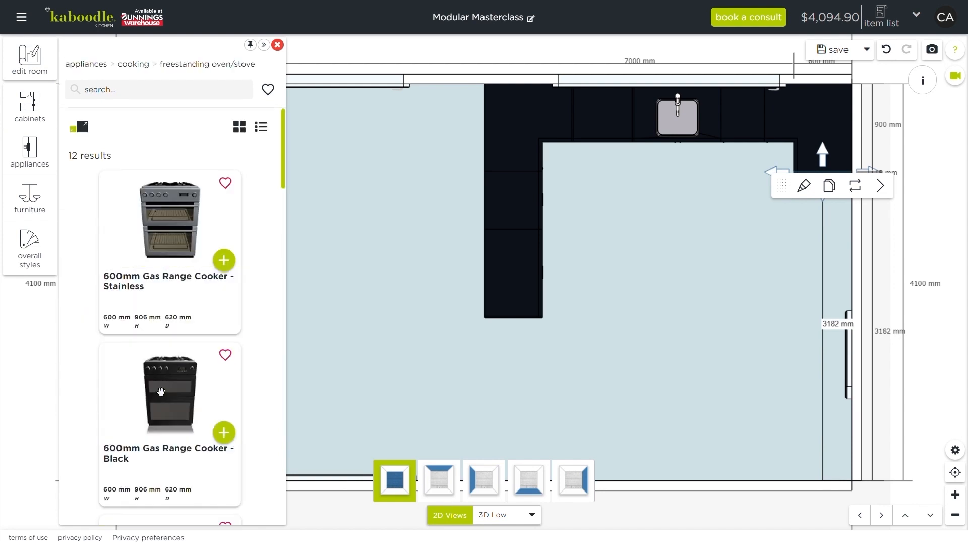
scroll(176, 351, "down", 8)
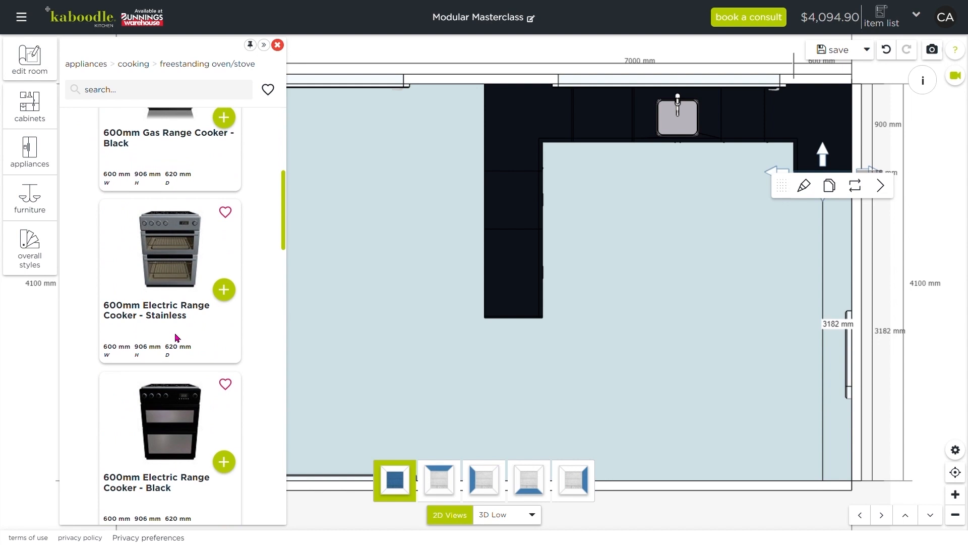
scroll(182, 339, "down", 3)
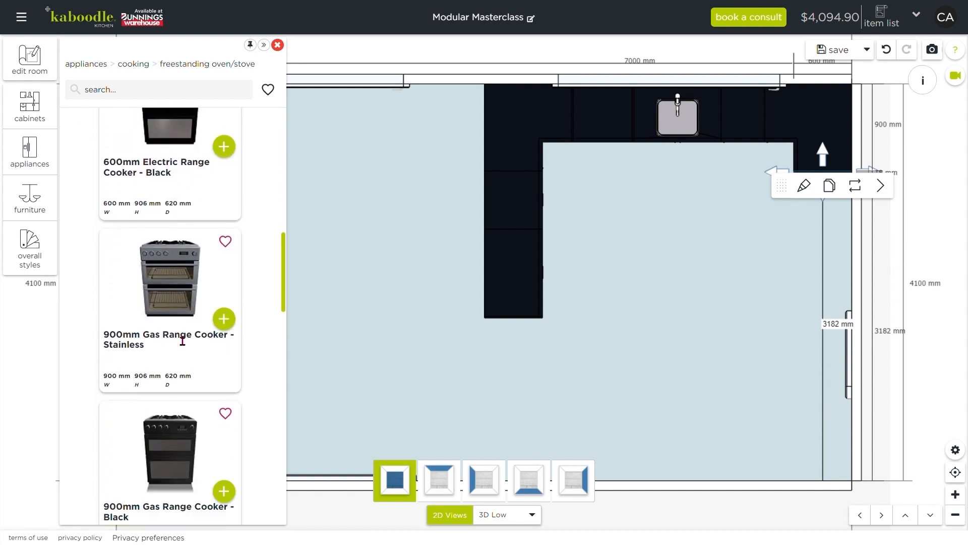
scroll(177, 346, "down", 2)
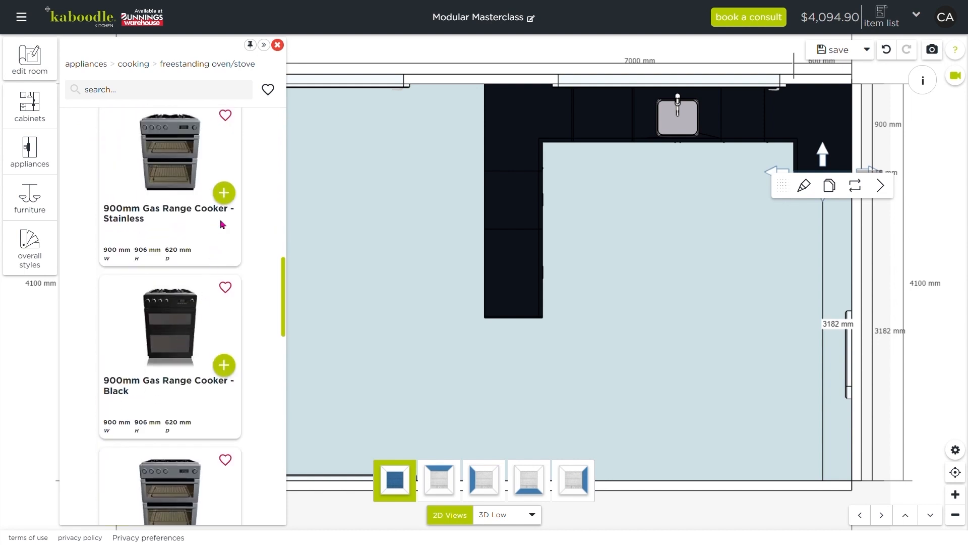
left_click(228, 194)
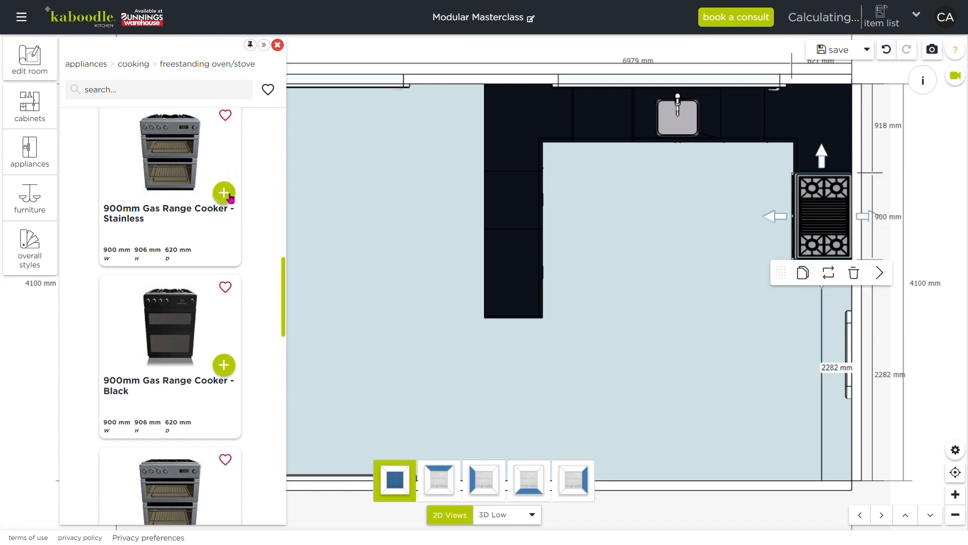
Add an 18mm Base End Panel on the cooker's open side and return to the main cabinet categories.
left_click(43, 117)
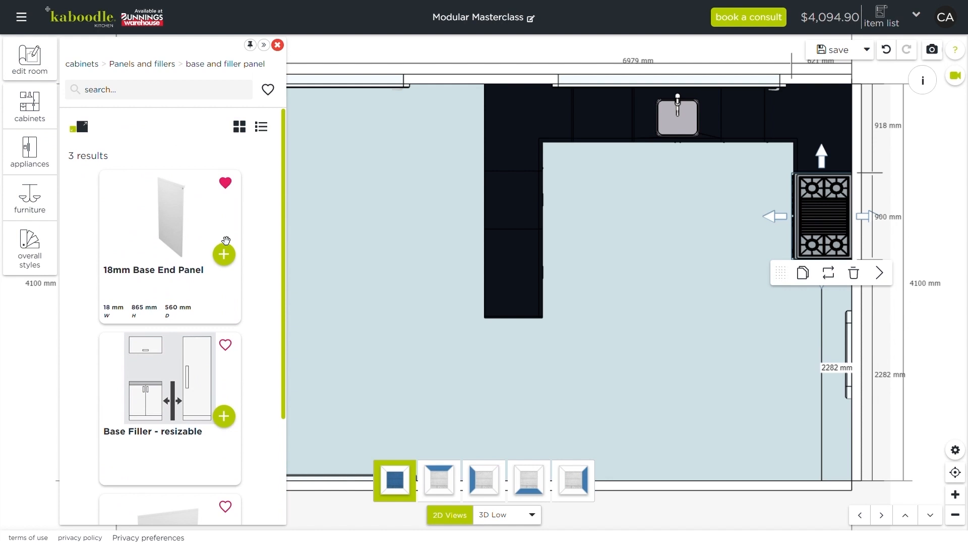
left_click(225, 254)
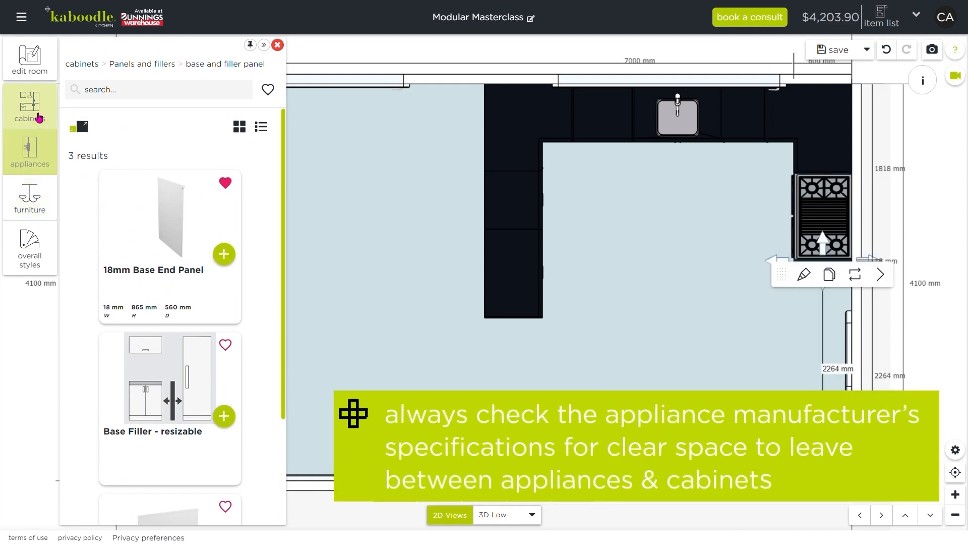
left_click(84, 63)
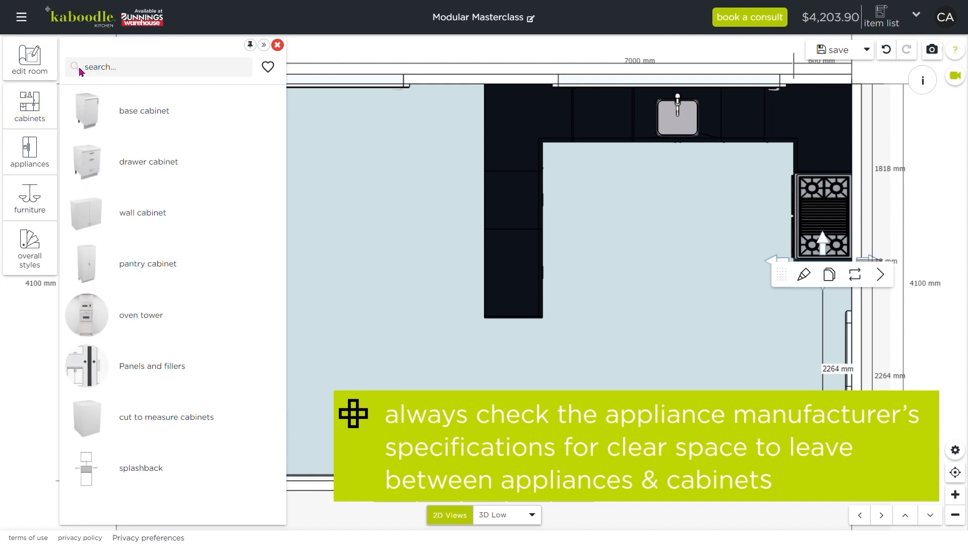
Add a 450mm 4 Drawer Base Cabinet from the standard drawer cabinets beside the gas cooker's end panel.
left_click(168, 162)
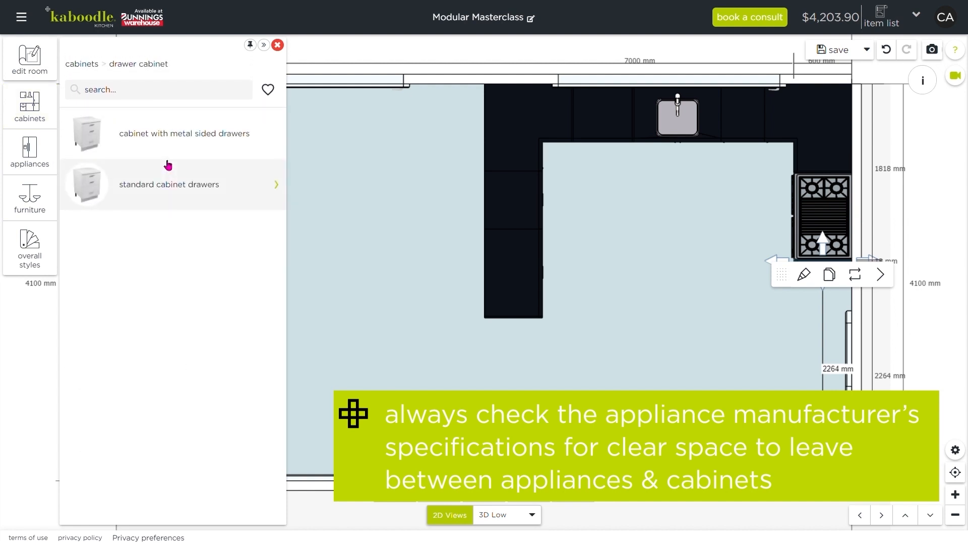
left_click(154, 186)
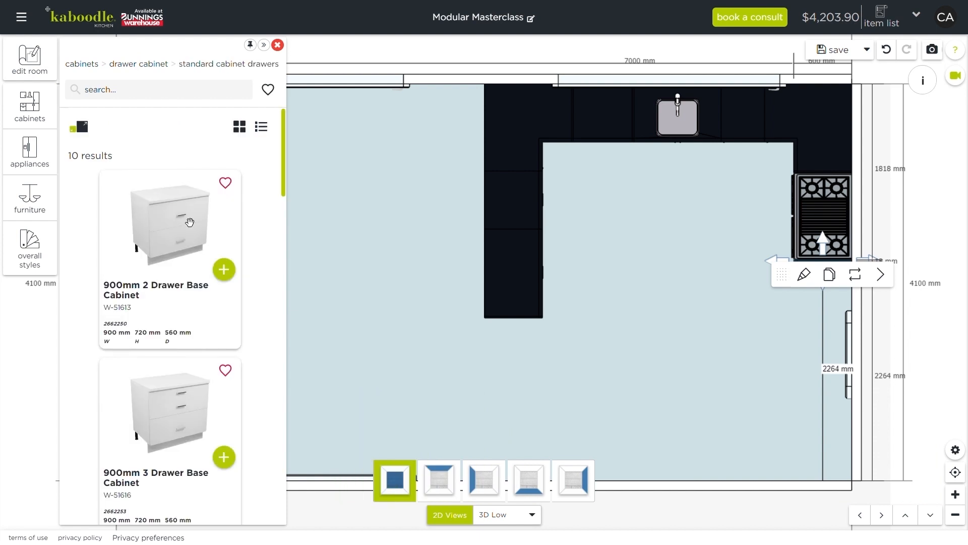
scroll(189, 223, "down", 10)
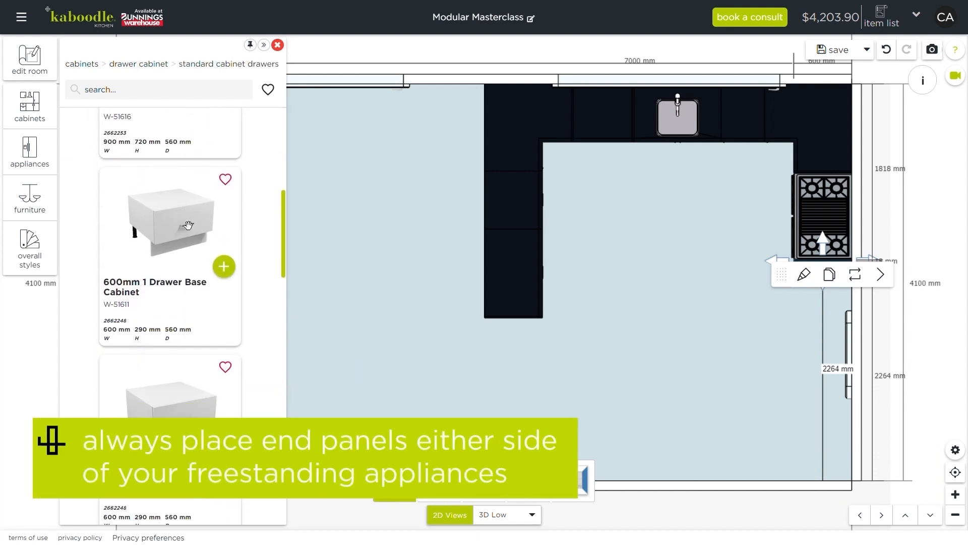
scroll(188, 225, "down", 6)
scroll(188, 225, "down", 4)
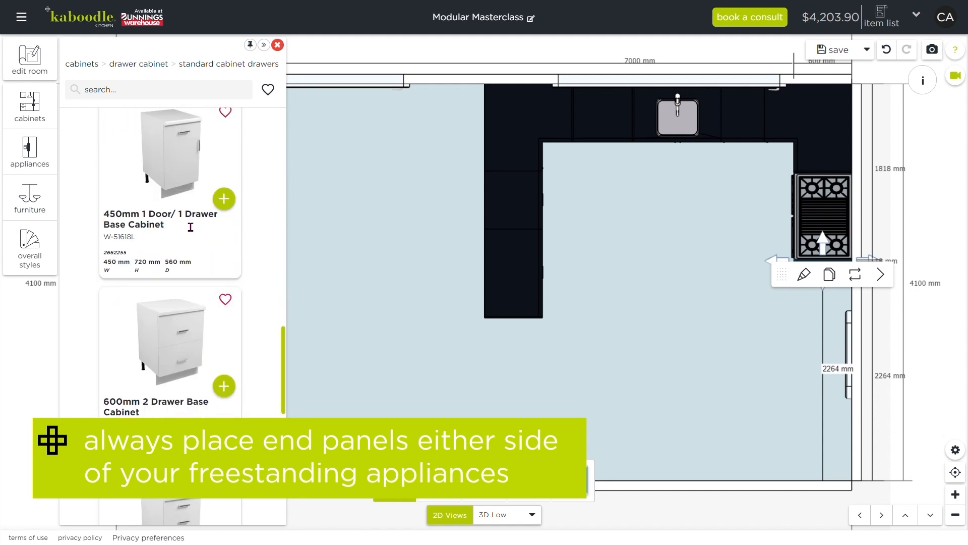
scroll(190, 227, "down", 1)
scroll(184, 224, "down", 7)
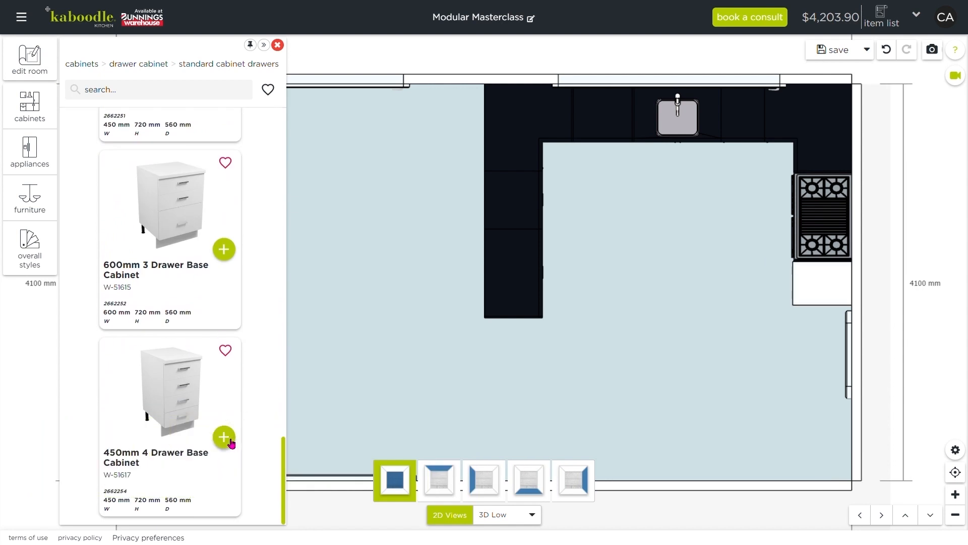
Finish the cooker run by adding an 18mm Base End Panel to the open side of the 450mm drawer cabinet.
left_click(35, 115)
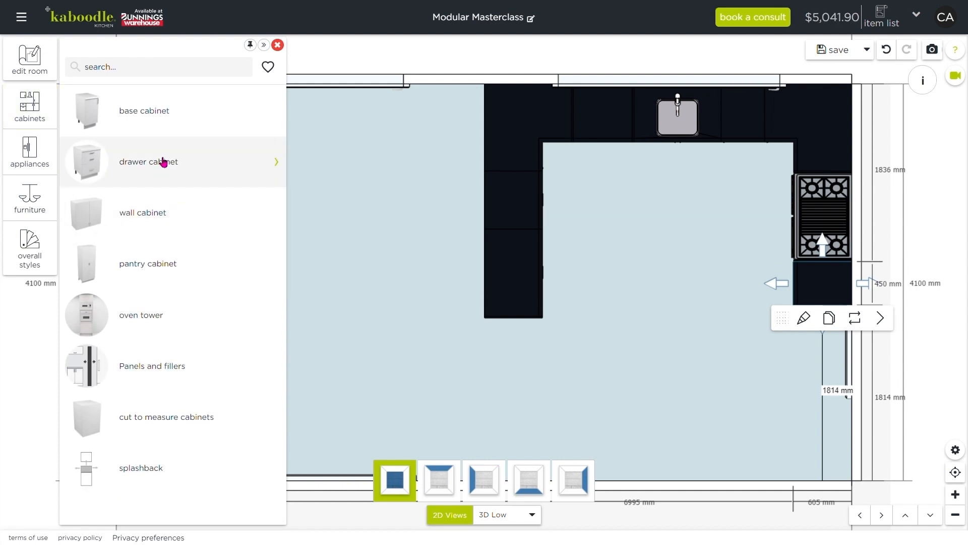
left_click(149, 370)
left_click(173, 139)
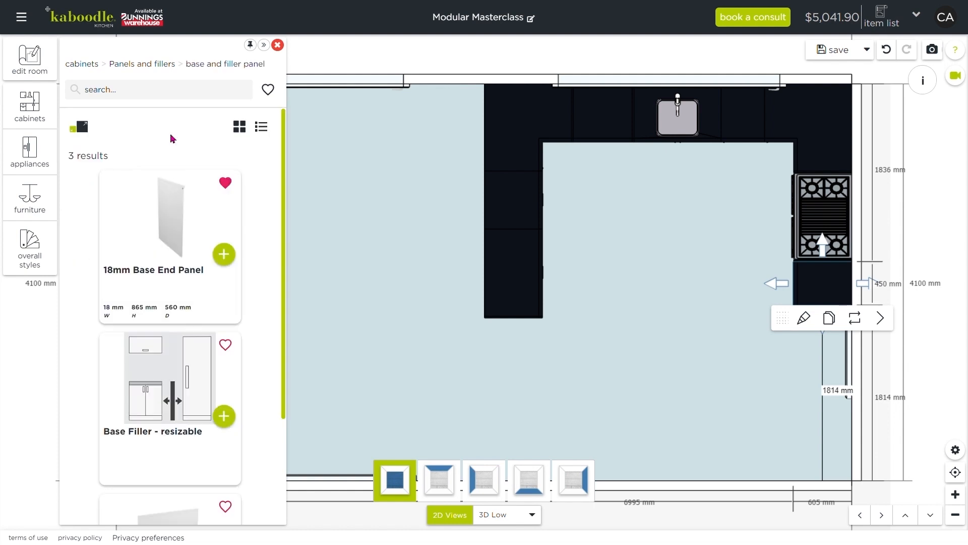
left_click(224, 255)
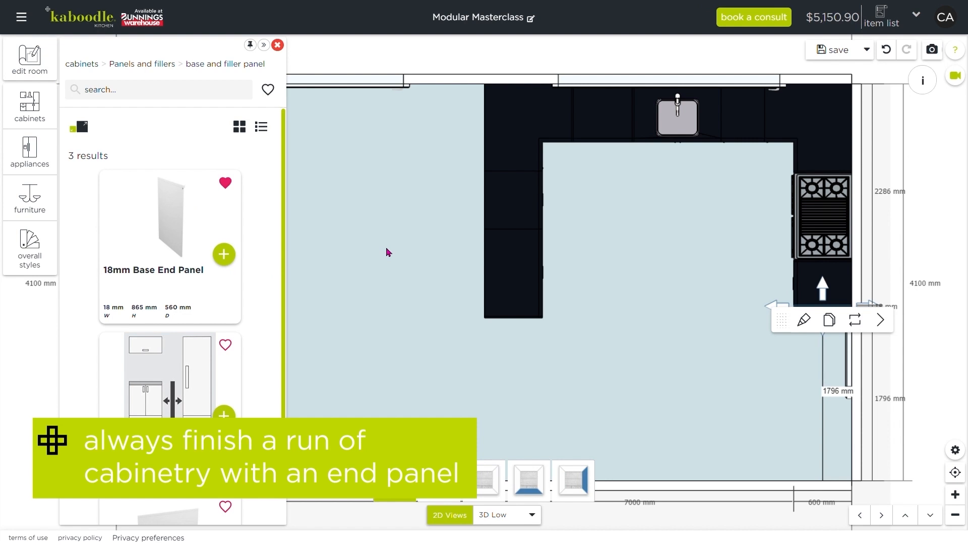
Show the kitchen in 3D Low and examine the peninsula, sink run and cooker run.
left_click(508, 519)
left_click_drag(452, 394, 637, 418)
left_click_drag(673, 423, 713, 427)
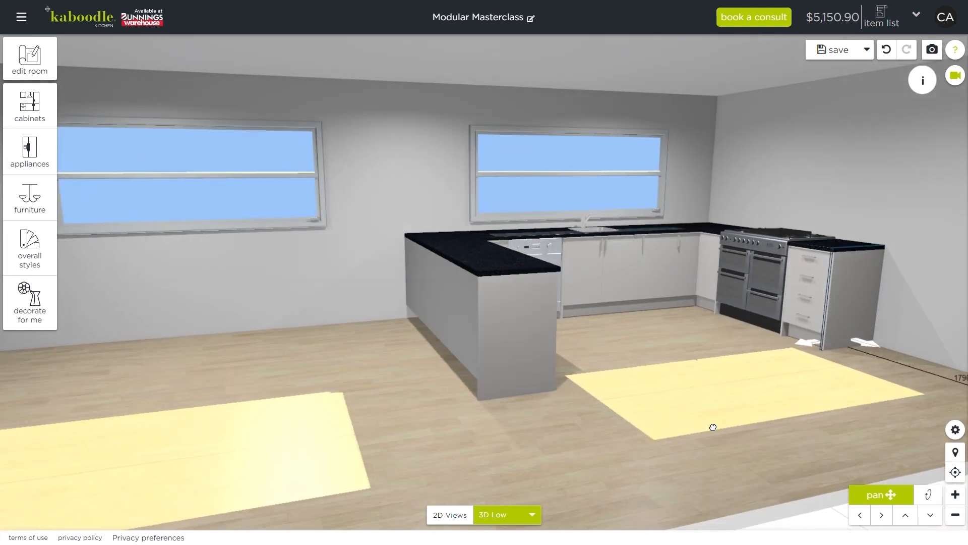
left_click_drag(667, 331, 570, 417)
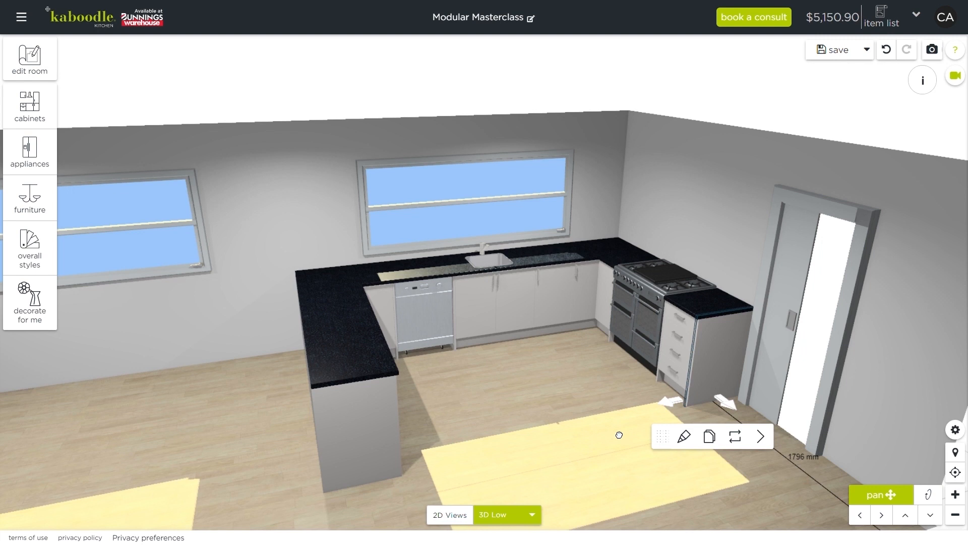
Return to the 2D plan and place an 18mm Pantry End Panel against the right wall in the corner below the sliding door.
left_click(457, 522)
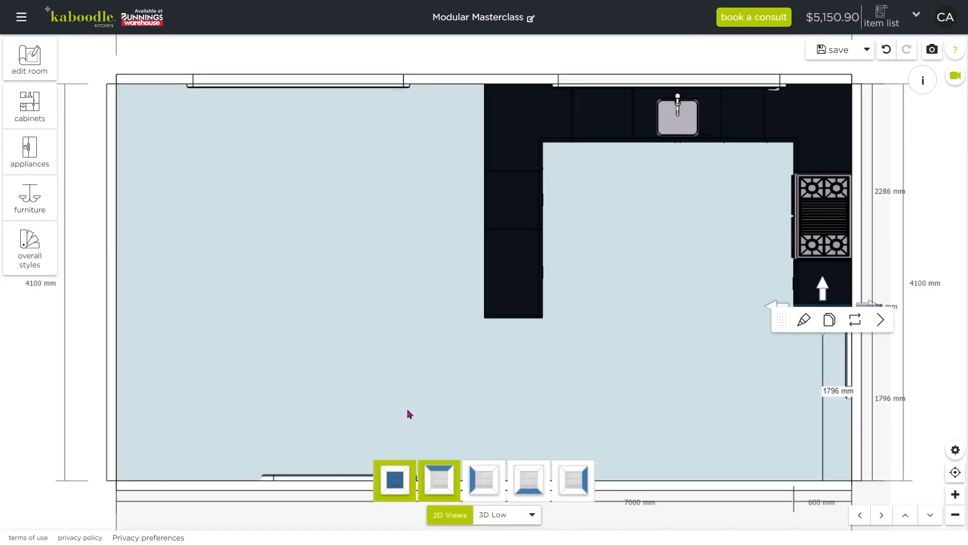
left_click(28, 118)
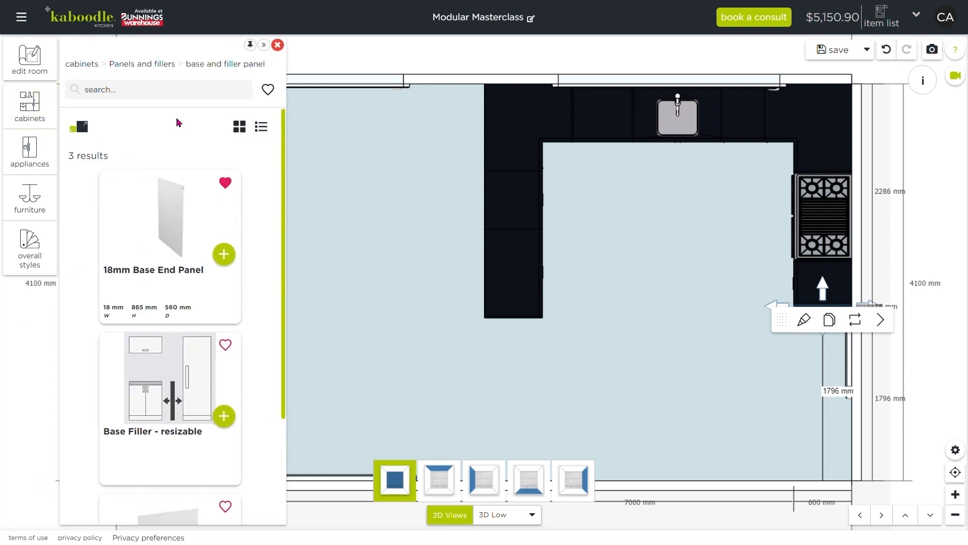
left_click(148, 66)
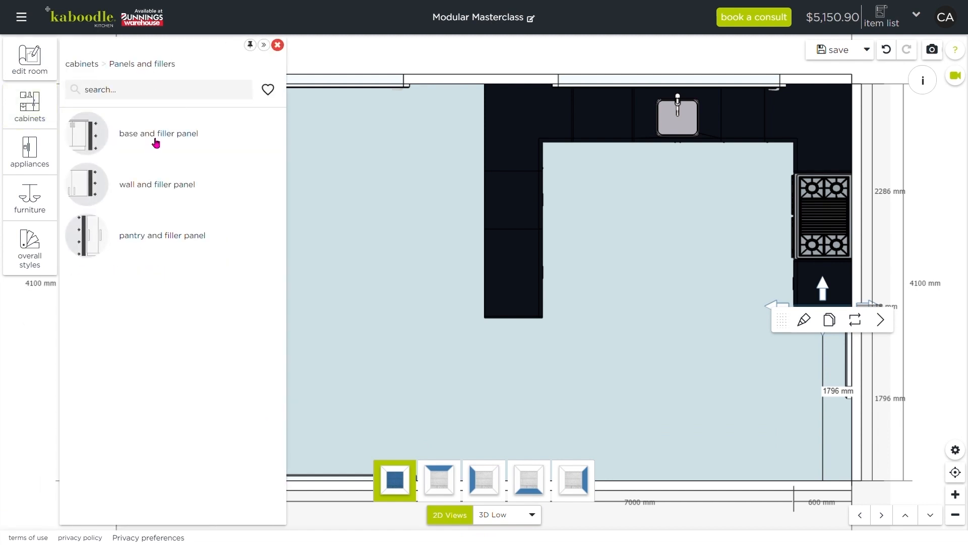
left_click(174, 244)
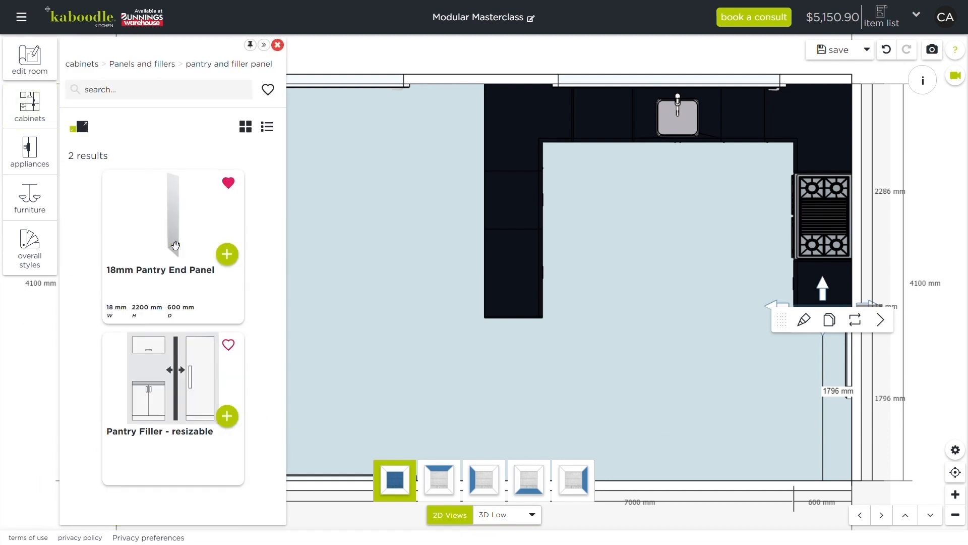
left_click(228, 254)
left_click_drag(470, 458, 861, 467)
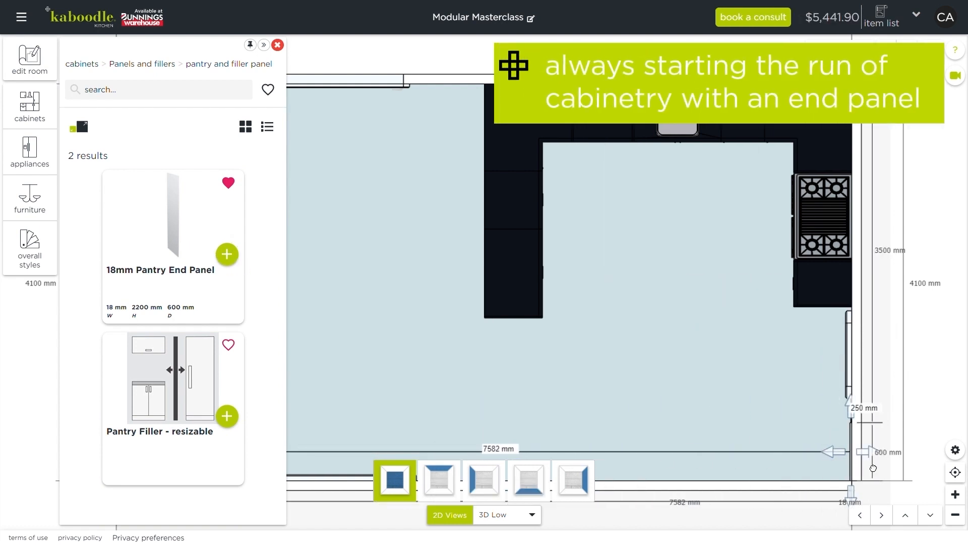
left_click(870, 465)
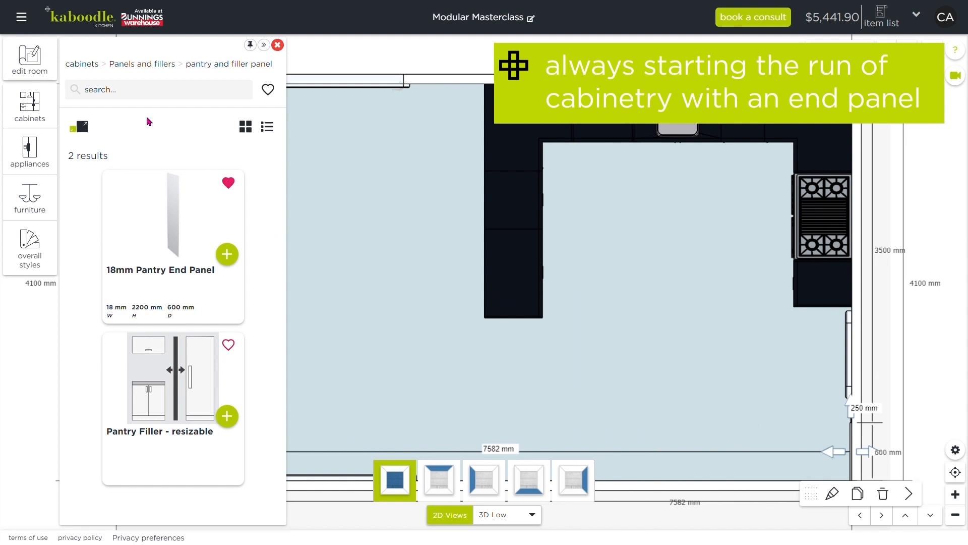
Add a 600mm Pantry Cabinet (W-51633L) beside the pantry end panel in the corner.
left_click(82, 68)
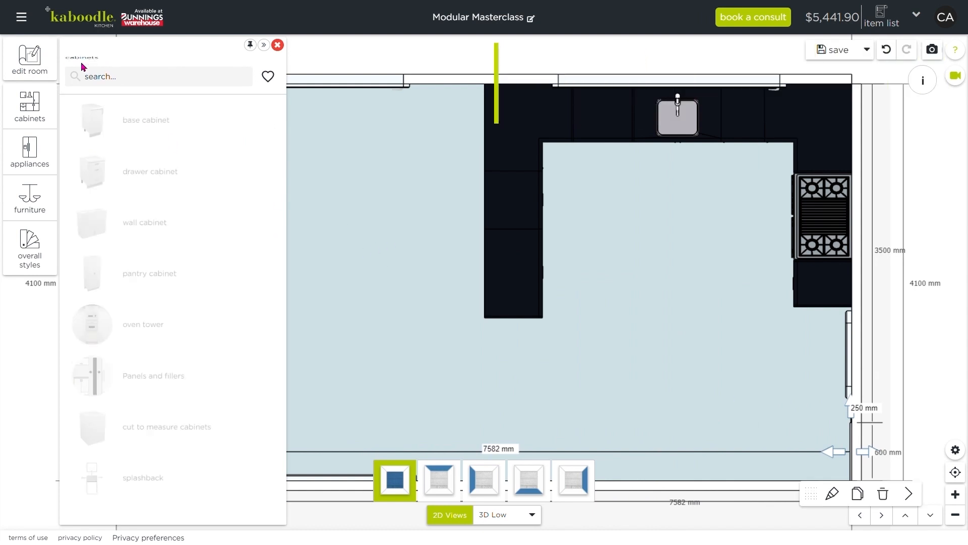
left_click(138, 267)
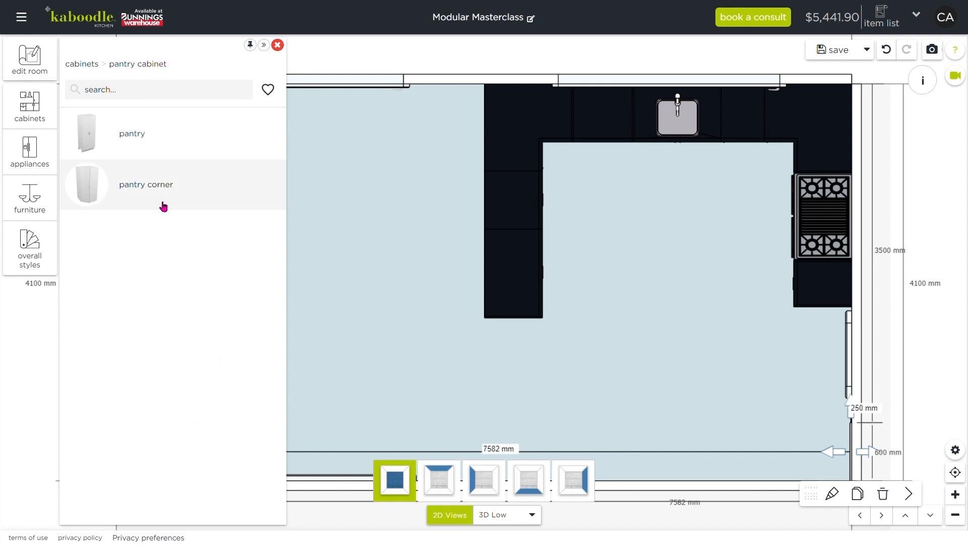
left_click(160, 140)
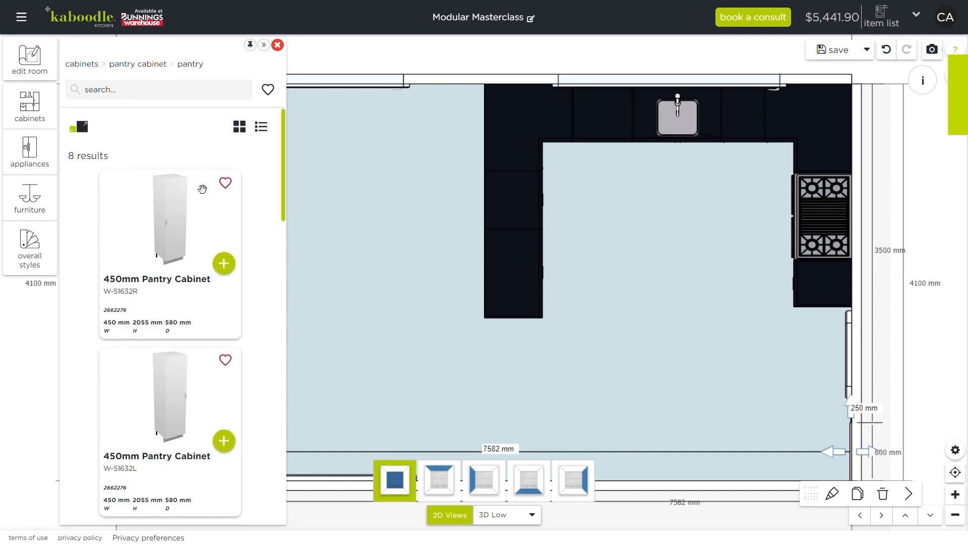
scroll(201, 189, "down", 4)
scroll(202, 189, "down", 4)
left_click(224, 359)
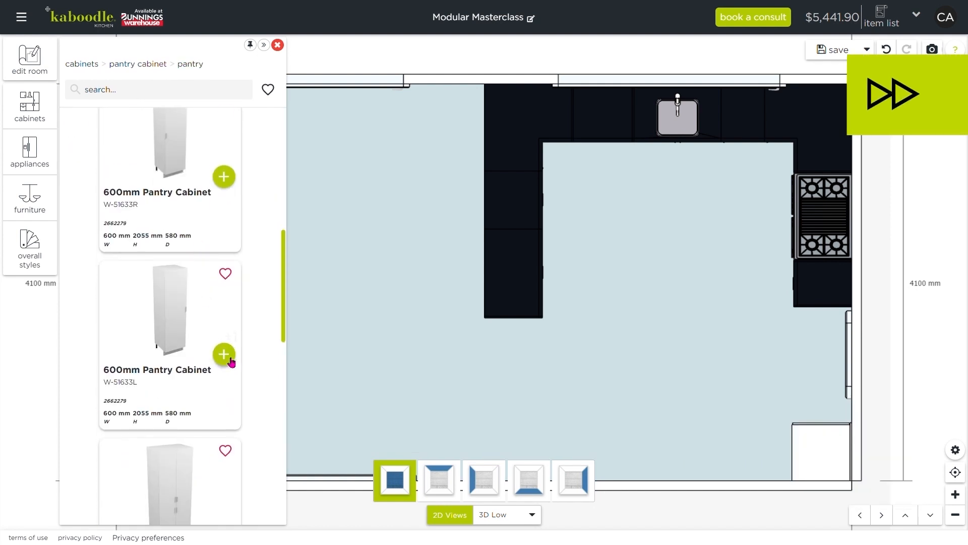
Add a 900mm Pantry Cabinet (2 Doors) next to the 600mm pantry.
scroll(189, 254, "down", 5)
scroll(202, 273, "down", 3)
left_click(225, 285)
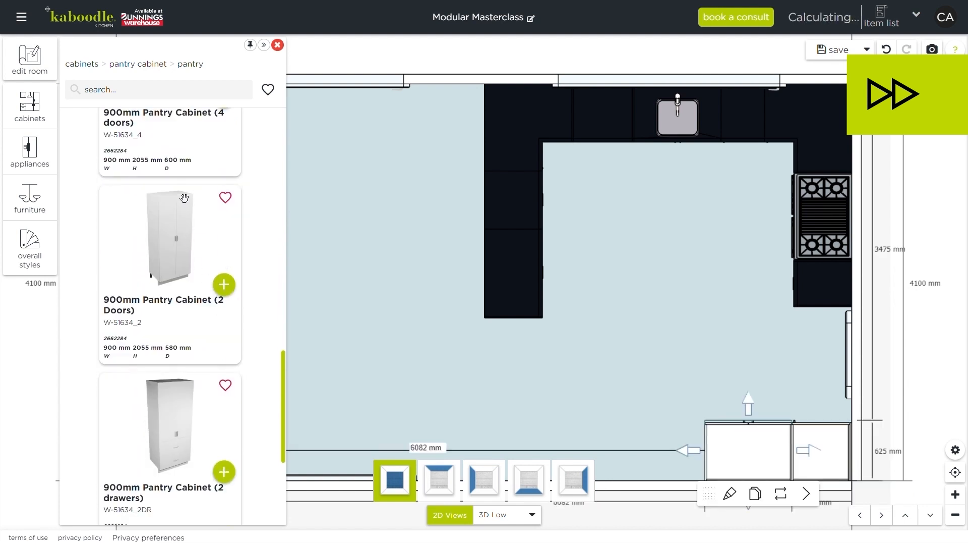
Add an 18mm Pantry End Panel to the 900mm pantry's open side and a second one farther along the same wall.
scroll(185, 194, "up", 5)
left_click(85, 64)
left_click(156, 365)
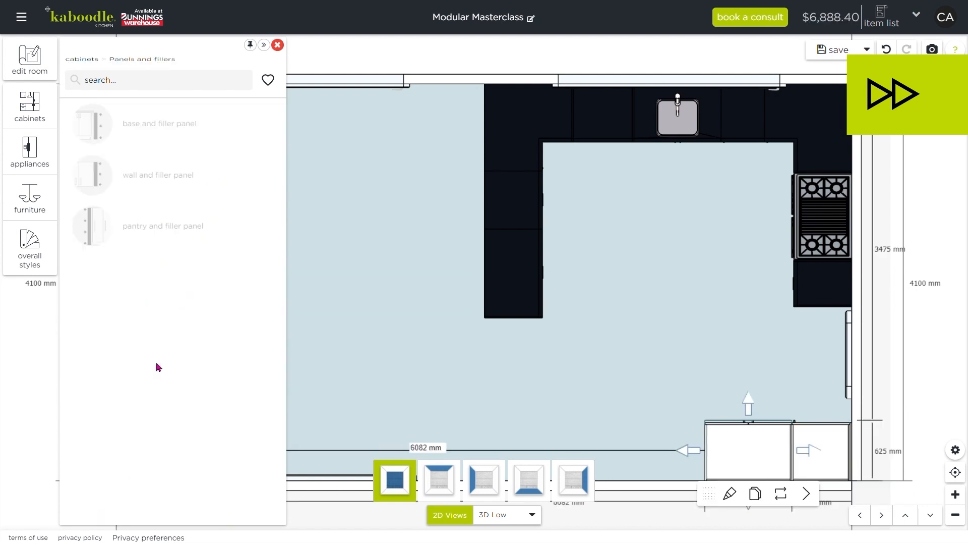
left_click(159, 236)
left_click(227, 255)
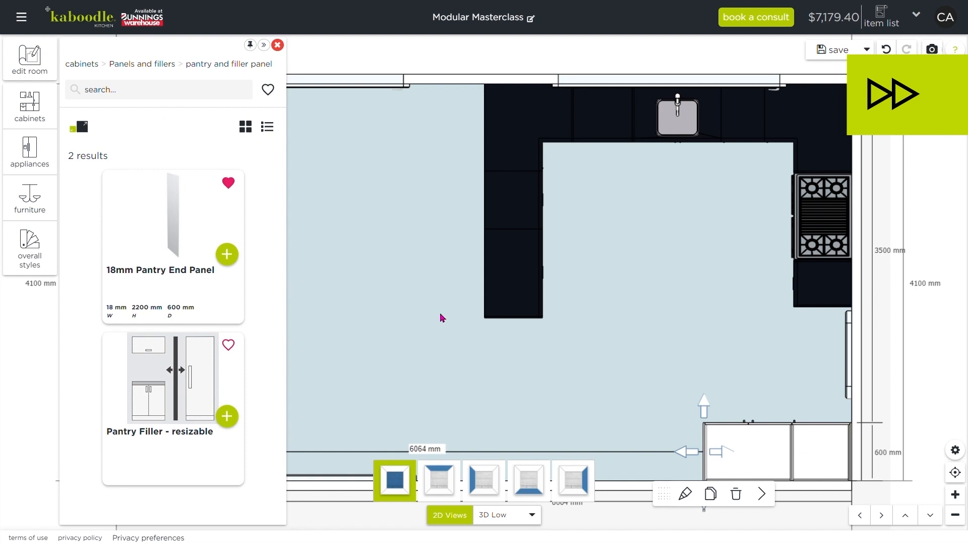
left_click(233, 257)
left_click(708, 452)
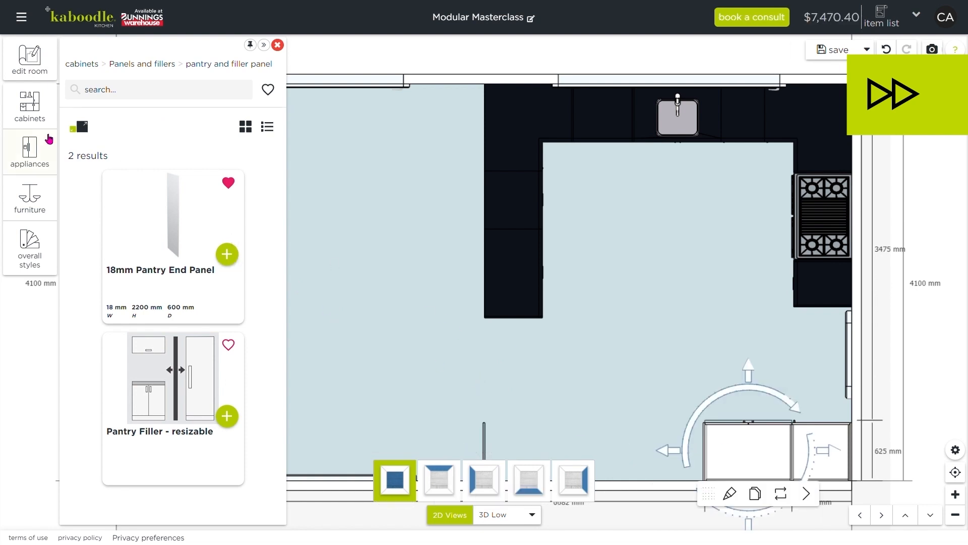
Add a 900mm Slimline Cabinet beside the 900mm pantry's end panel and move the loose pantry end panel against its open side.
left_click(39, 115)
left_click(143, 212)
left_click(159, 283)
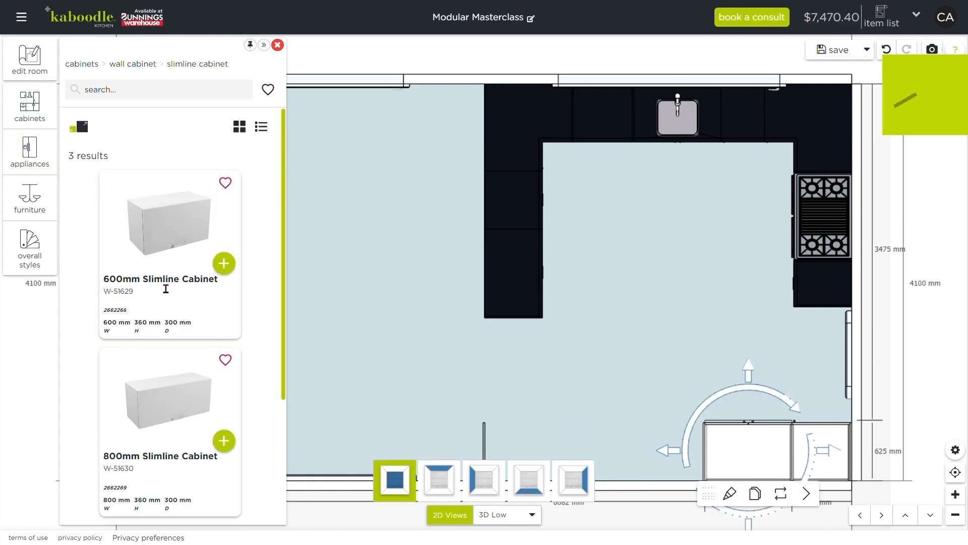
scroll(189, 278, "down", 3)
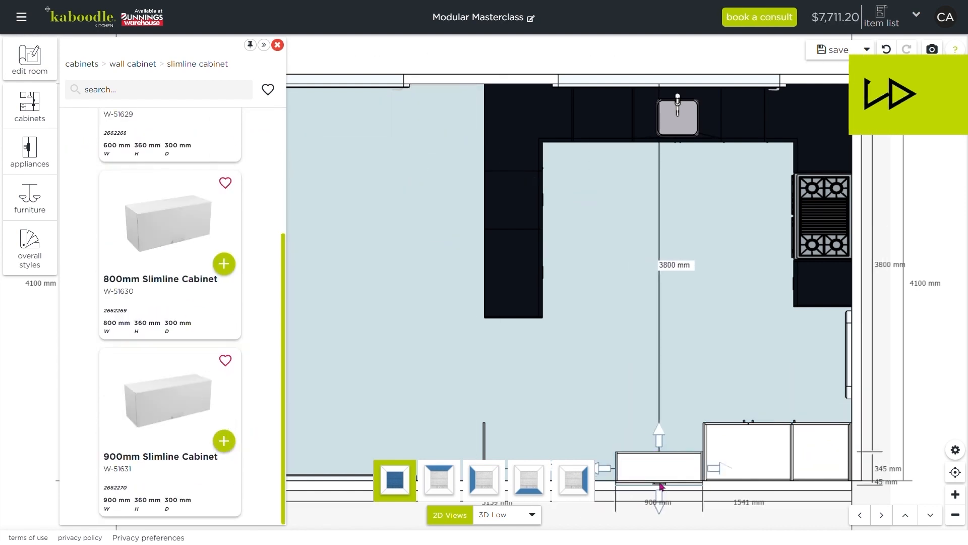
left_click(658, 474)
left_click(487, 446)
left_click_drag(550, 459, 655, 484)
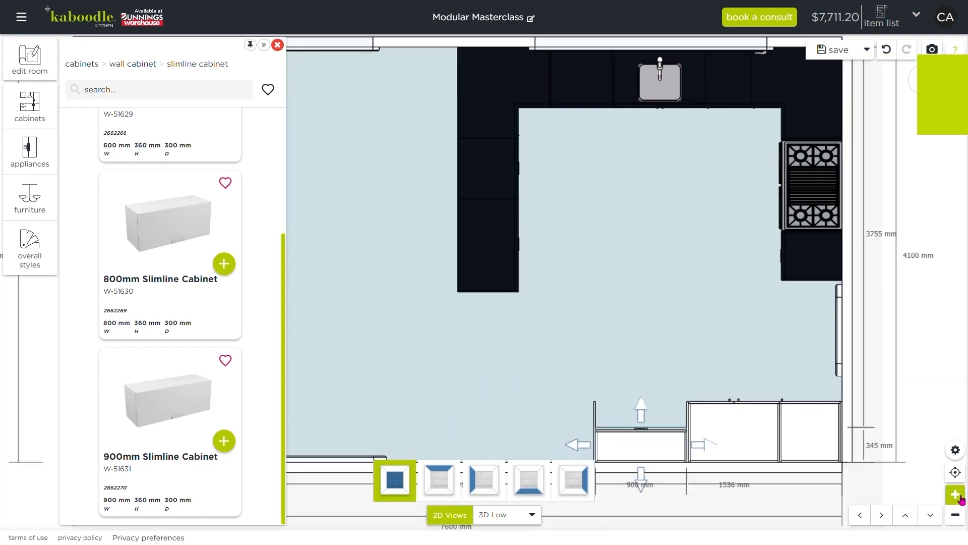
Move the 900mm slimline cabinet forward to 280 mm from the wall, in line with the pantry fronts, and recentre the plan.
left_click(955, 494)
left_click(955, 494)
left_click(529, 352)
left_click_drag(532, 341, 535, 289)
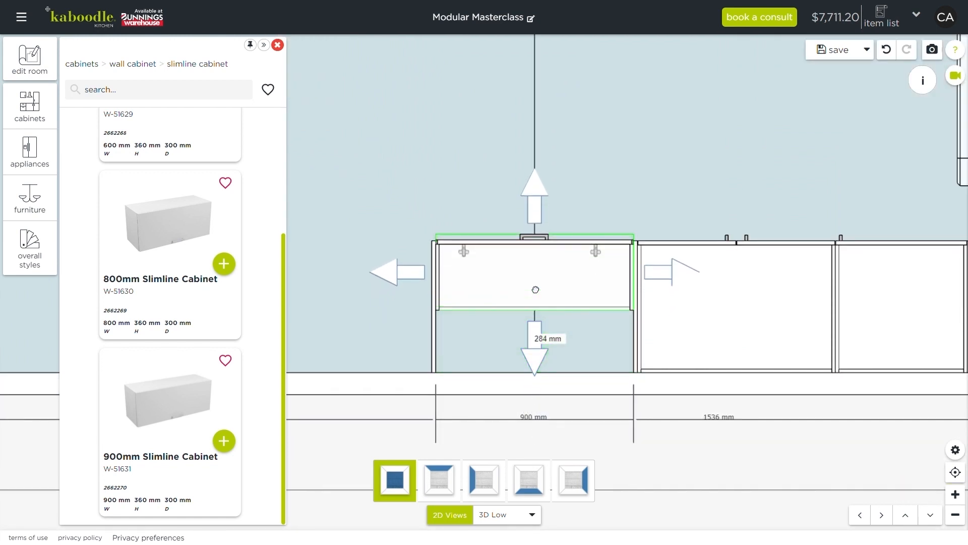
key("Down")
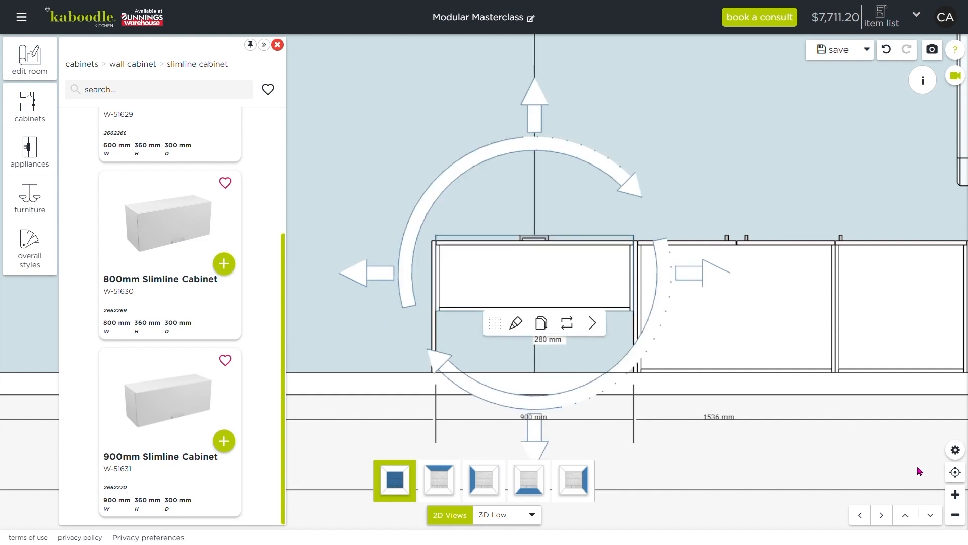
left_click(962, 475)
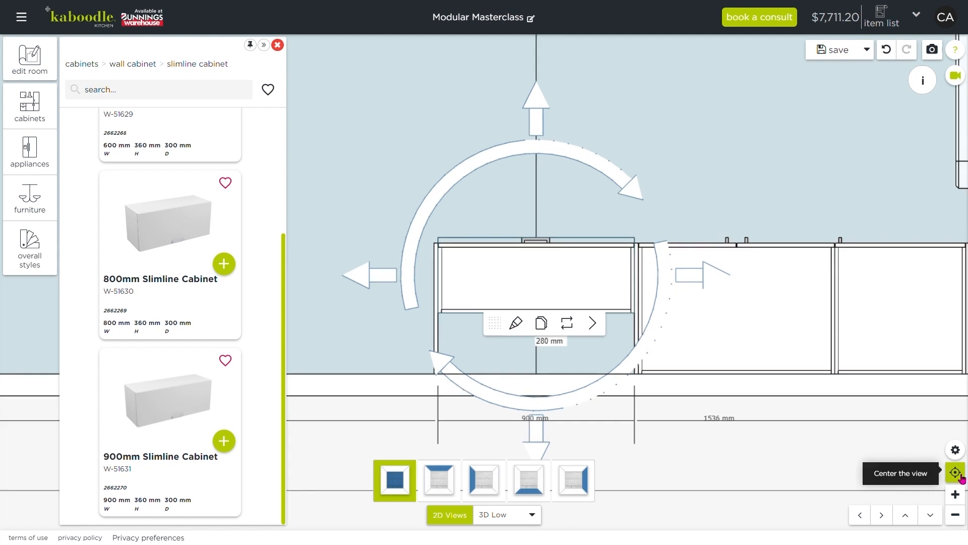
left_click(492, 404)
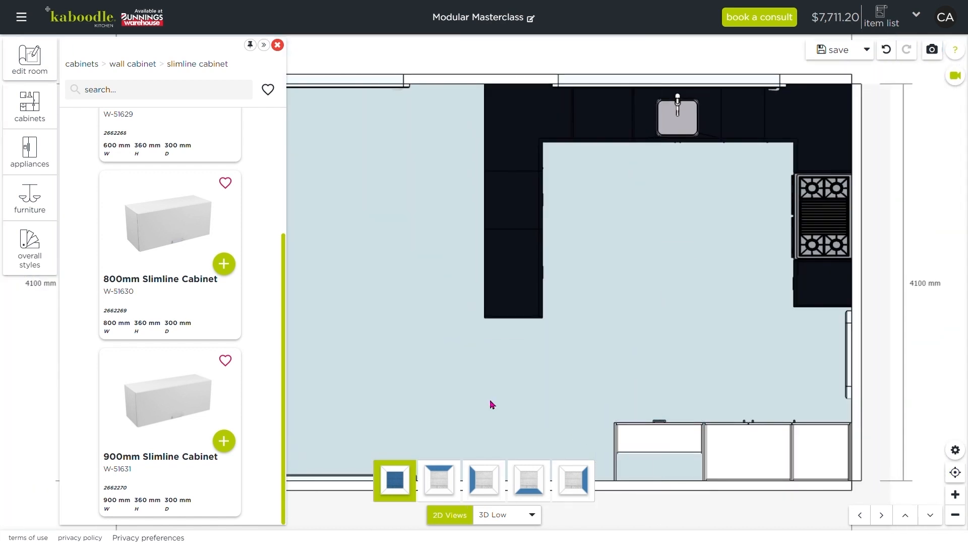
Add a 900mm 3 Drawer Base Cabinet snapped against the open side of the slimline cabinet's pantry end panel.
scroll(492, 396, "down", 2)
left_click_drag(432, 357, 544, 348)
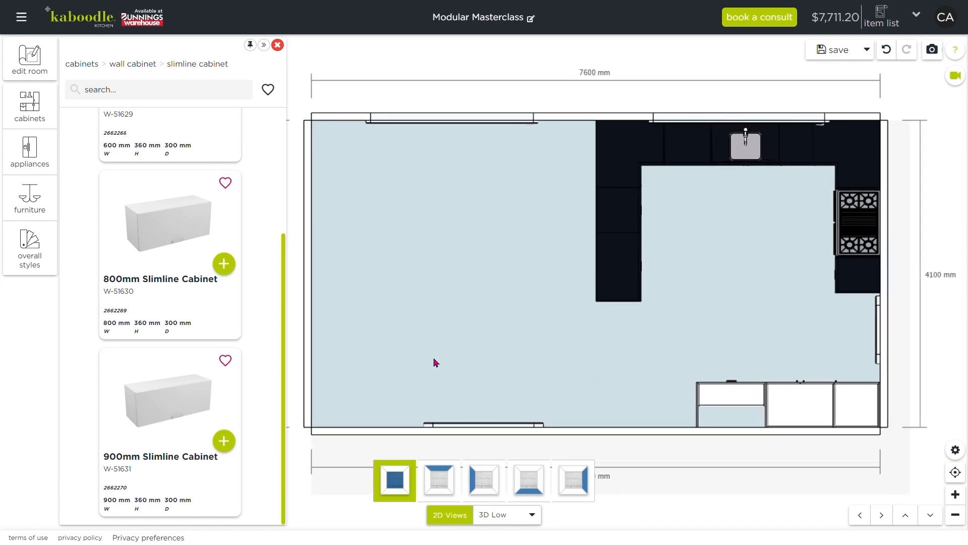
left_click(31, 107)
left_click(150, 162)
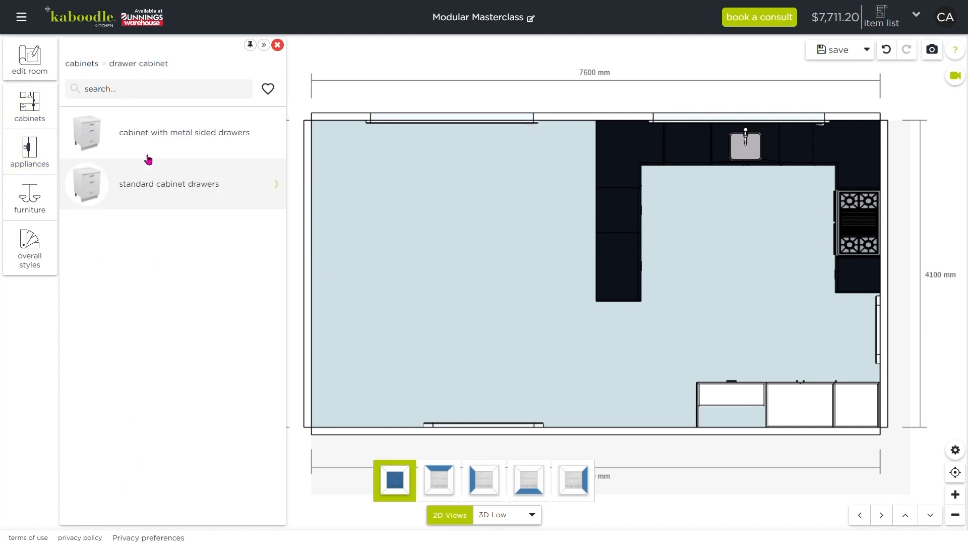
left_click(172, 187)
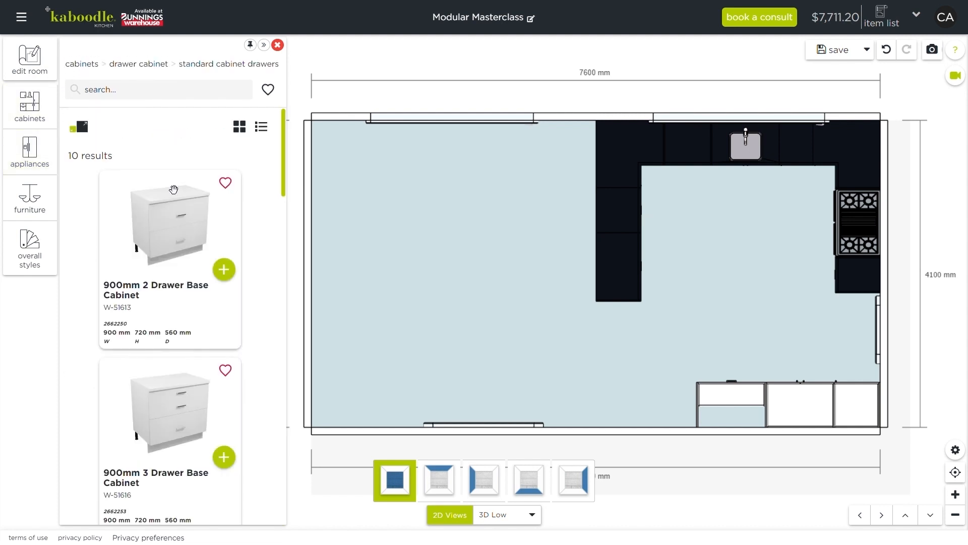
scroll(183, 250, "down", 3)
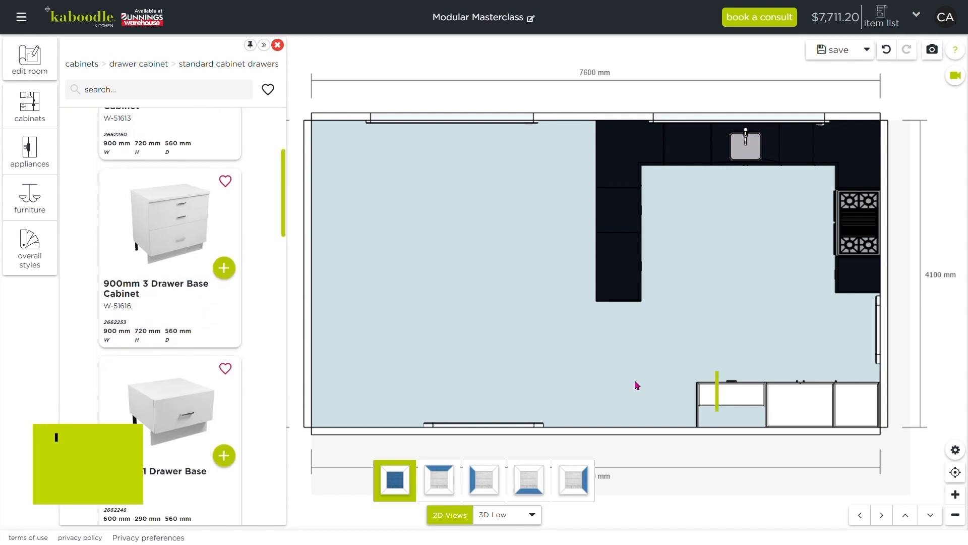
left_click(698, 418)
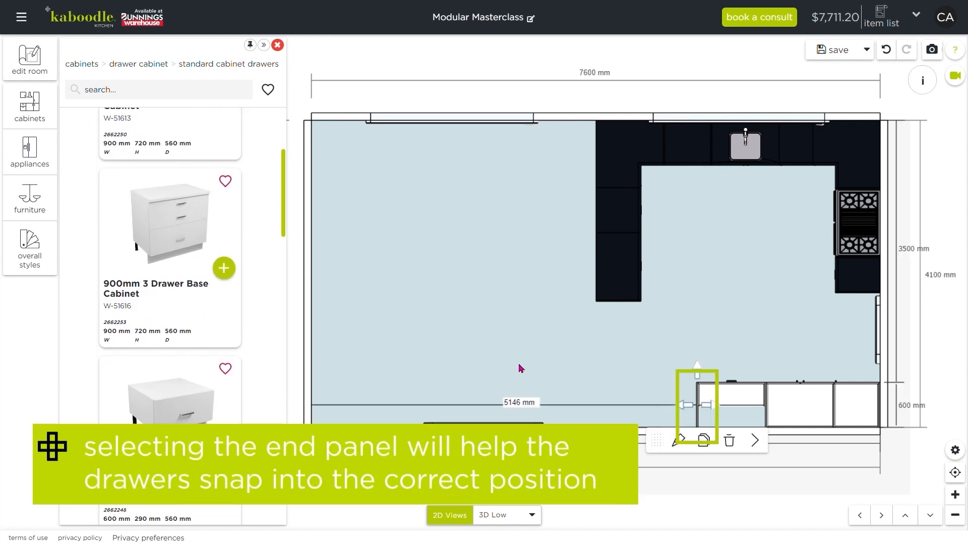
left_click(228, 268)
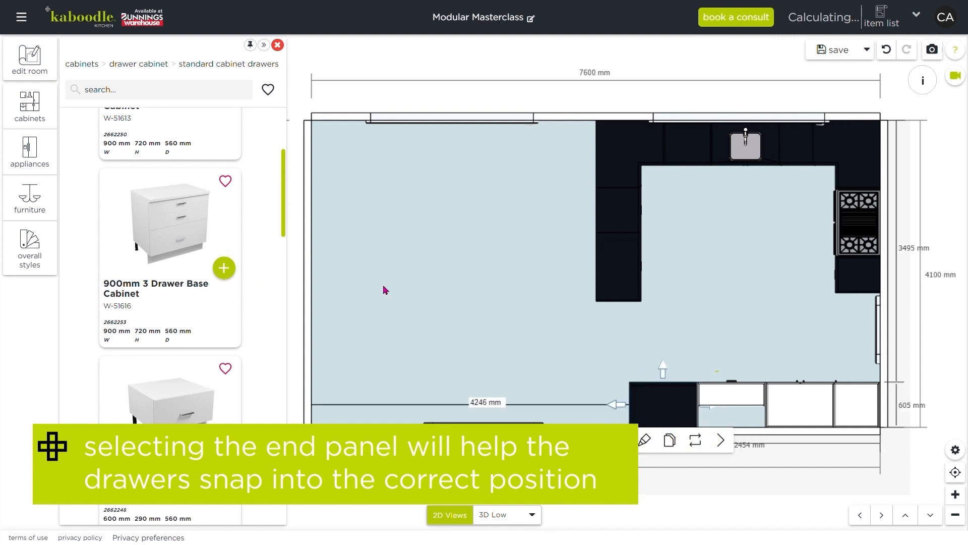
Add a 900mm Base Cabinet (two doors) beside the new 900mm drawer cabinet.
left_click(91, 68)
left_click(144, 114)
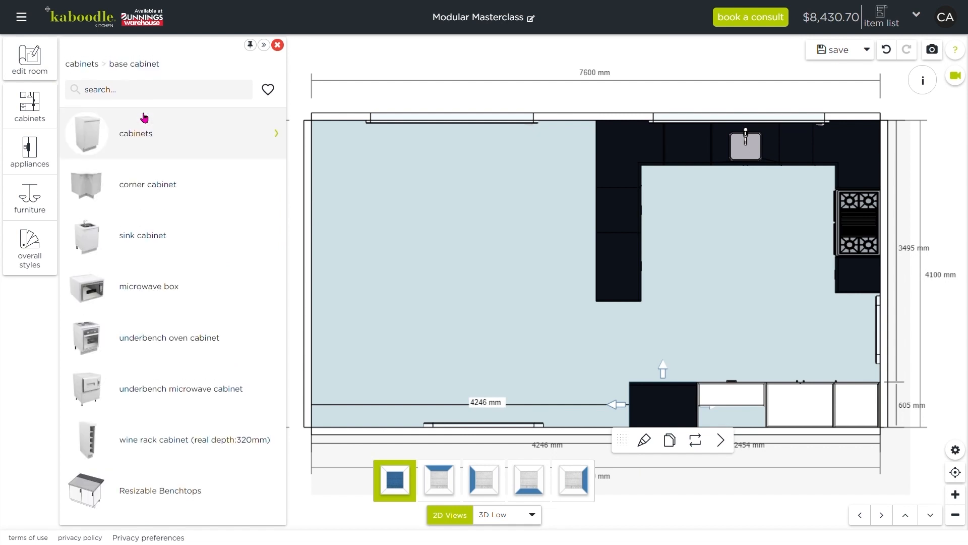
left_click(149, 142)
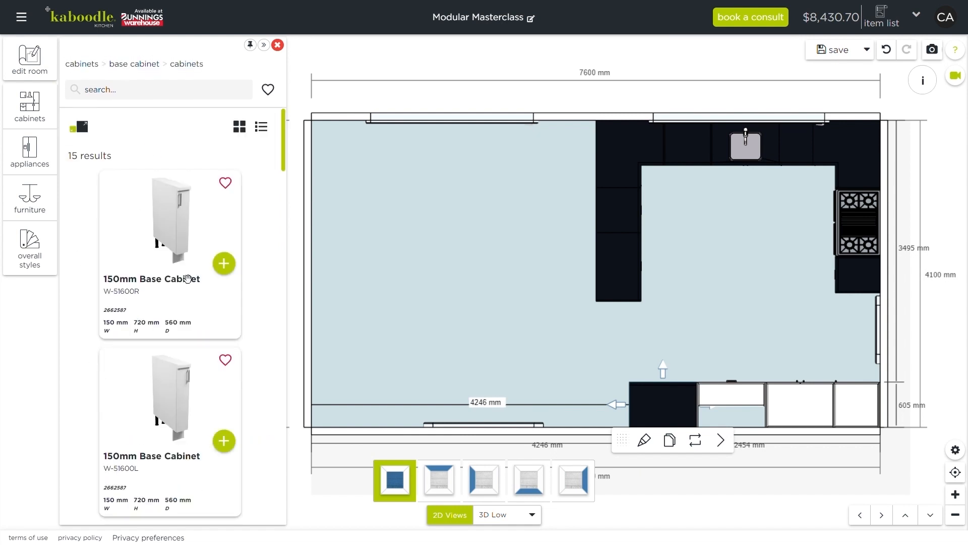
scroll(188, 279, "down", 15)
scroll(183, 272, "down", 15)
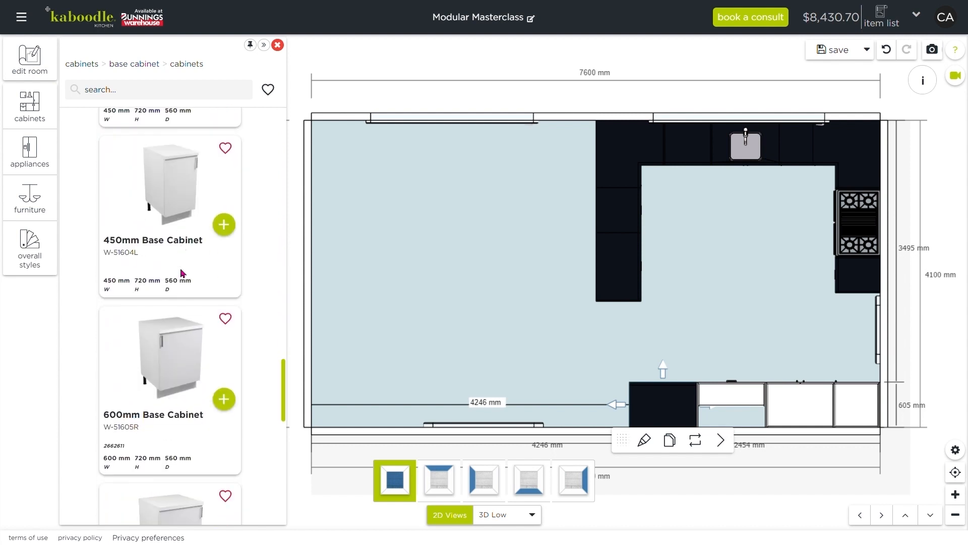
scroll(182, 273, "down", 10)
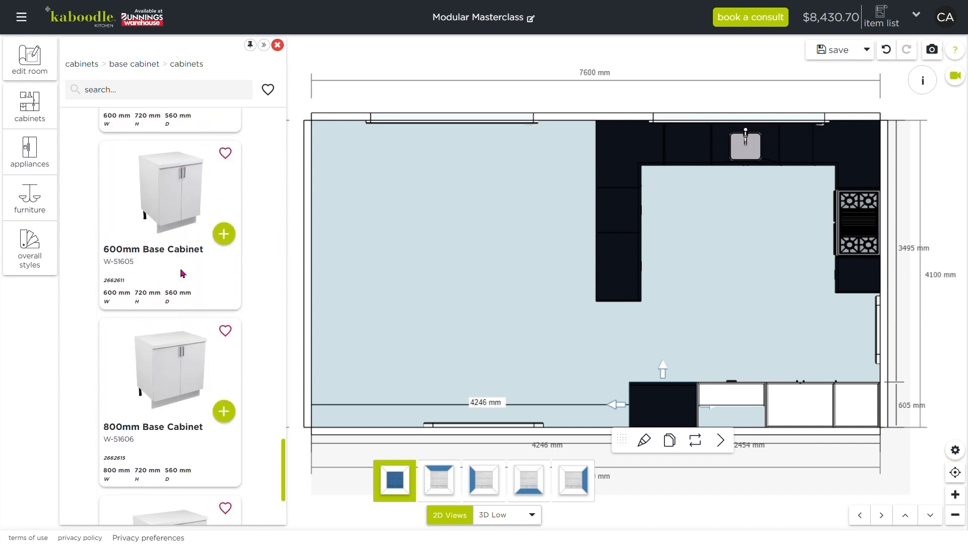
scroll(183, 273, "down", 3)
left_click(224, 442)
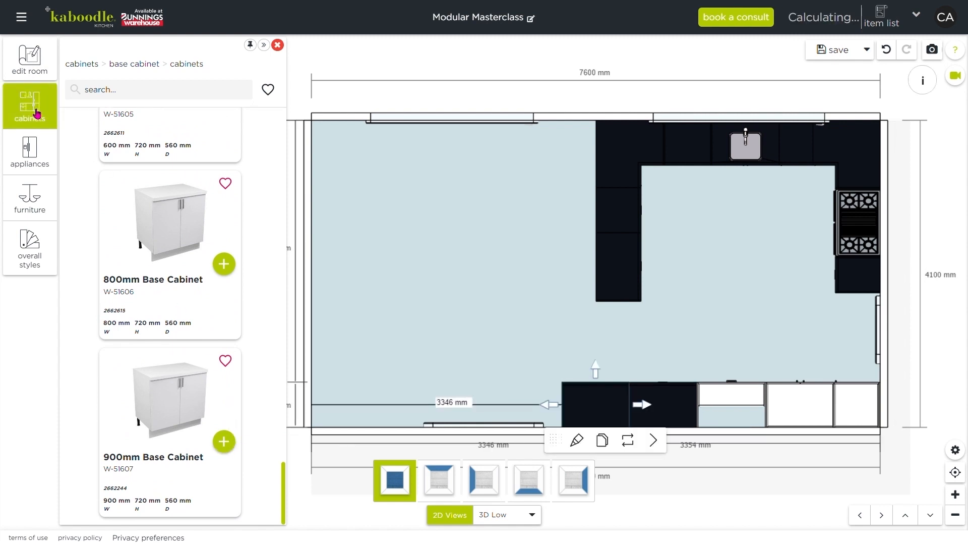
Add an 18mm Base End Panel to the new 900mm base cabinet's open side and check the room in 3D.
left_click(82, 64)
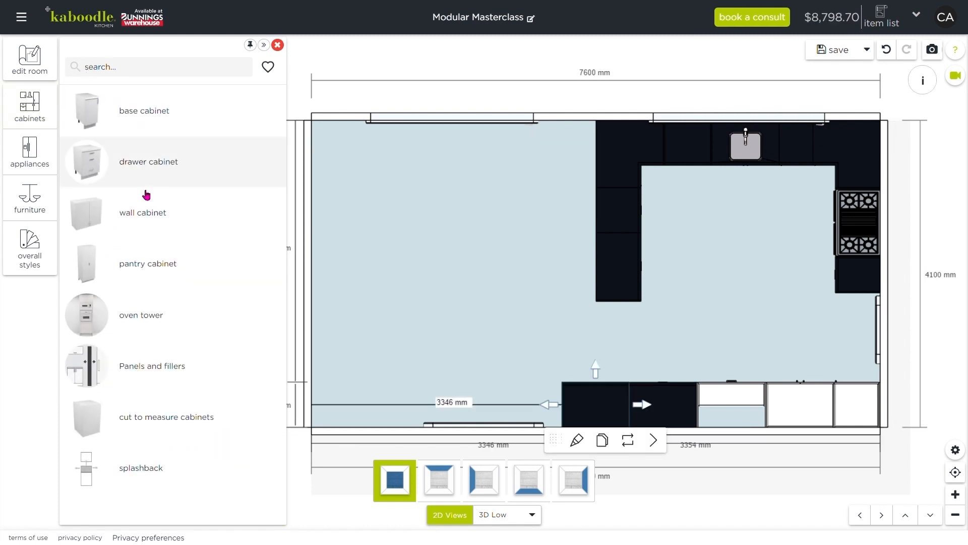
left_click(140, 358)
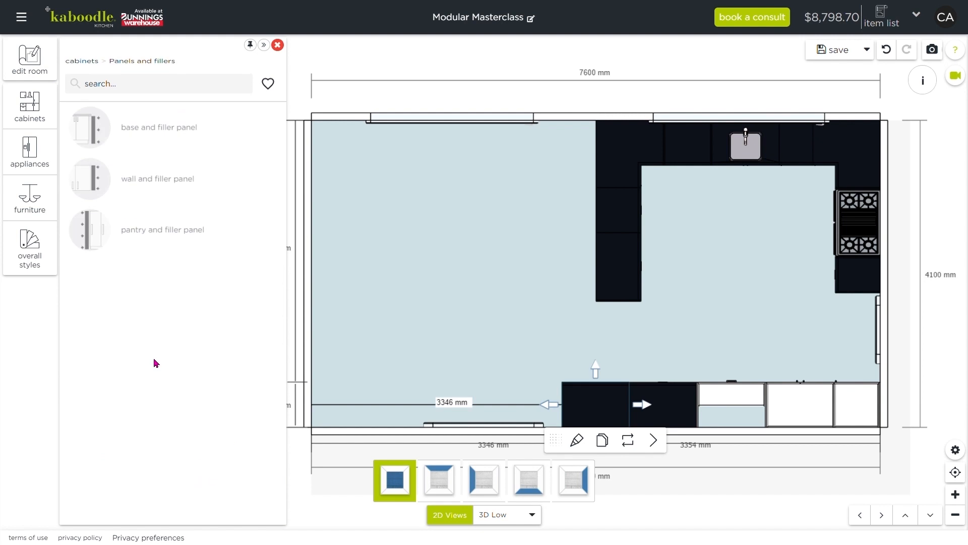
left_click(158, 144)
left_click(224, 254)
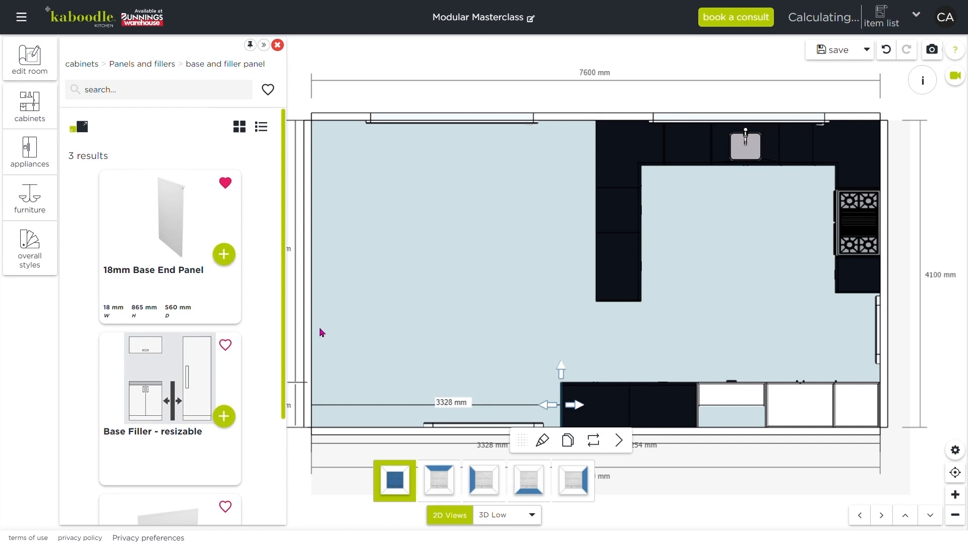
left_click(503, 514)
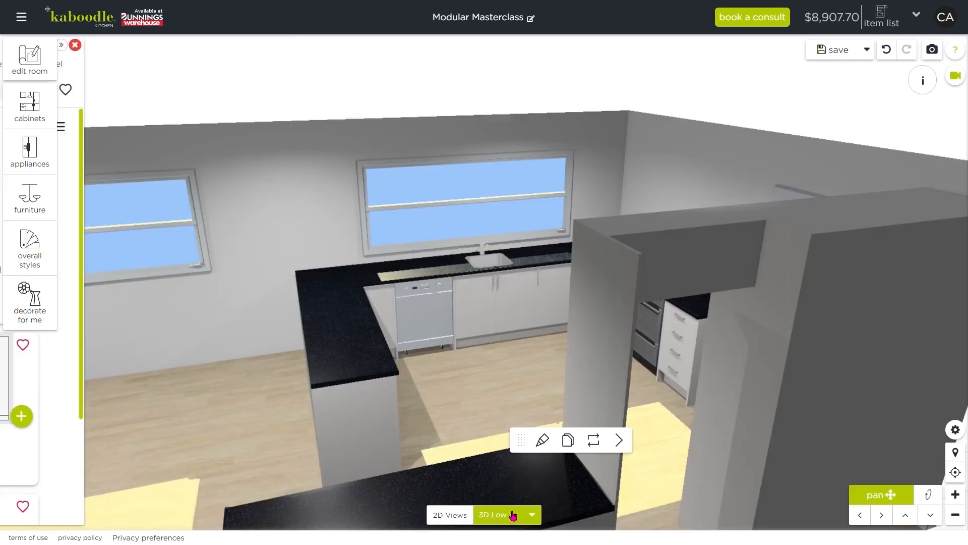
left_click_drag(210, 404, 752, 431)
left_click(731, 423)
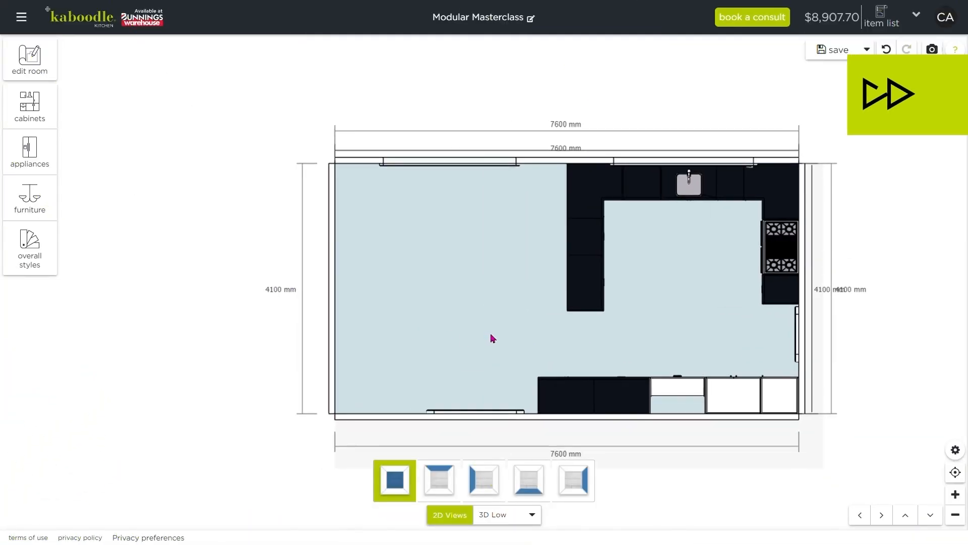
Add an 800mm Wall Cabinet and move it onto the cooker wall, 100 mm from the corner with the sink wall.
left_click(30, 106)
left_click(91, 65)
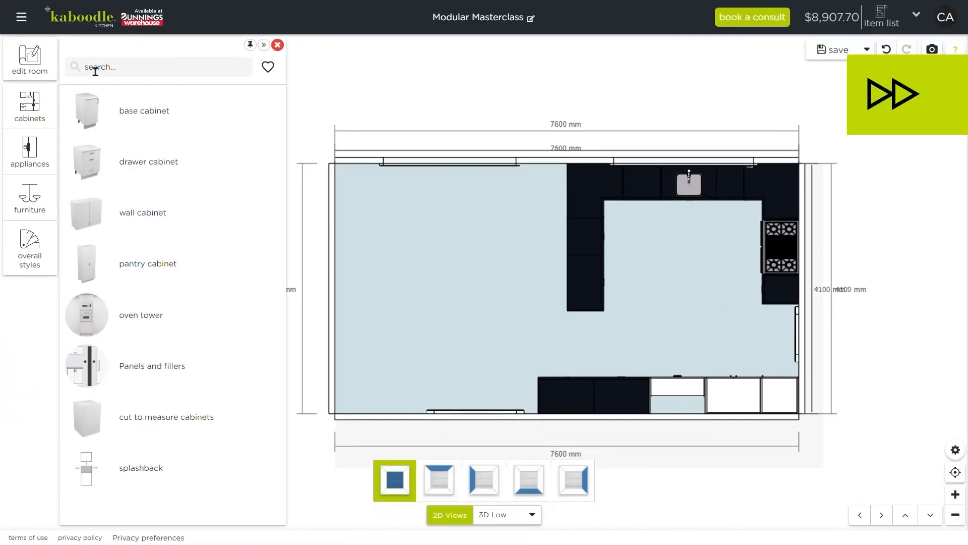
left_click(149, 212)
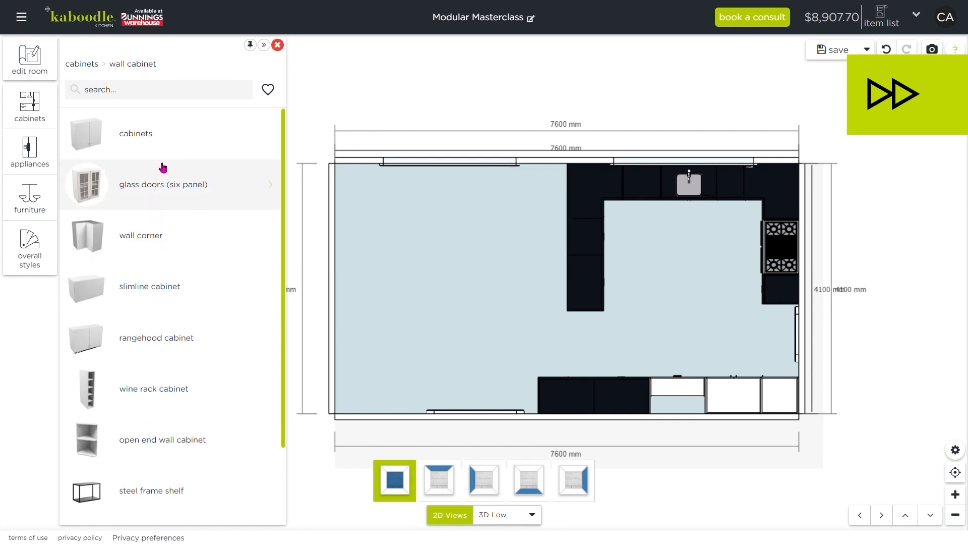
left_click(159, 132)
scroll(183, 222, "down", 15)
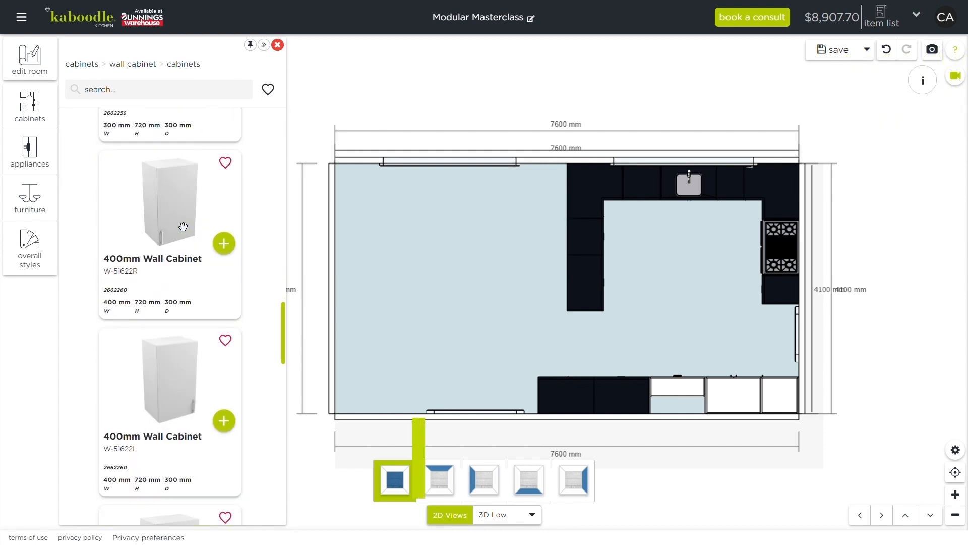
scroll(183, 224, "down", 10)
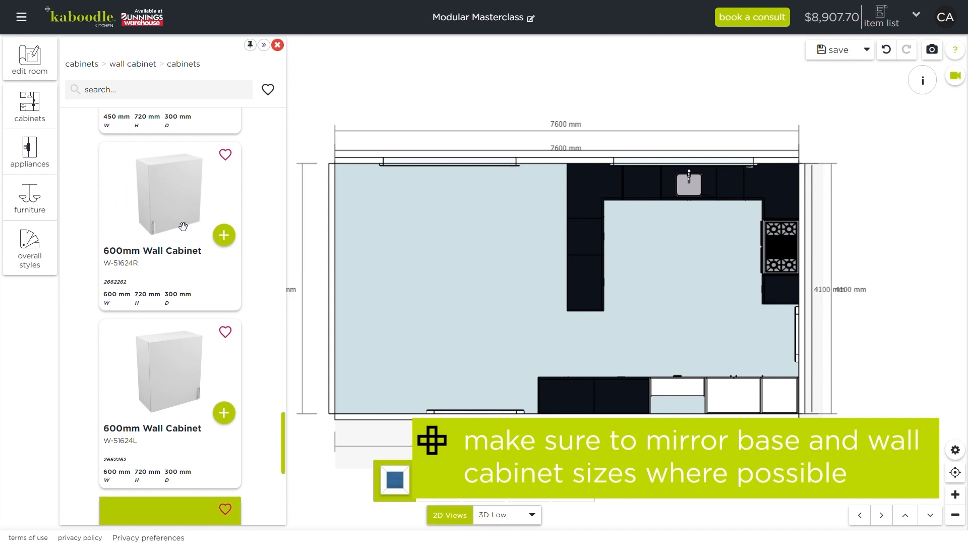
scroll(179, 226, "down", 6)
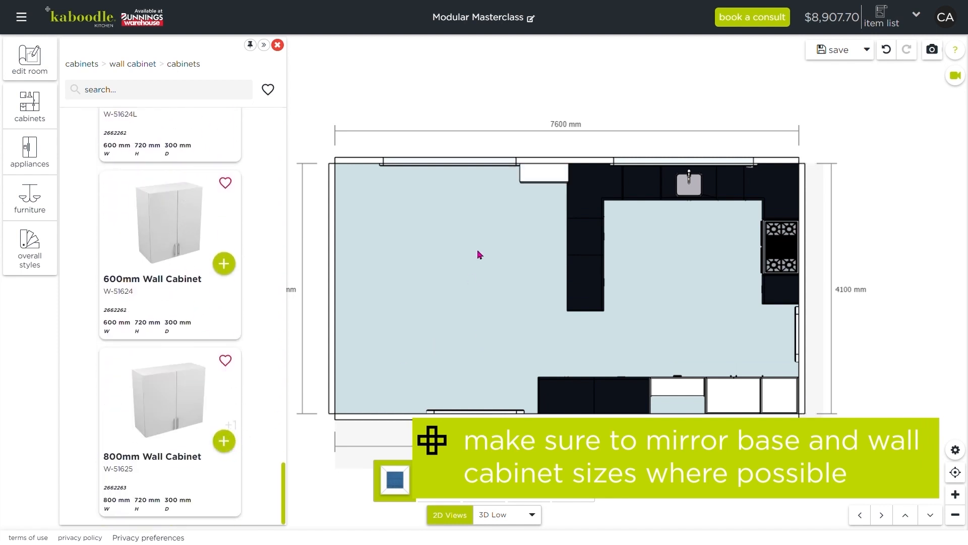
left_click(558, 180)
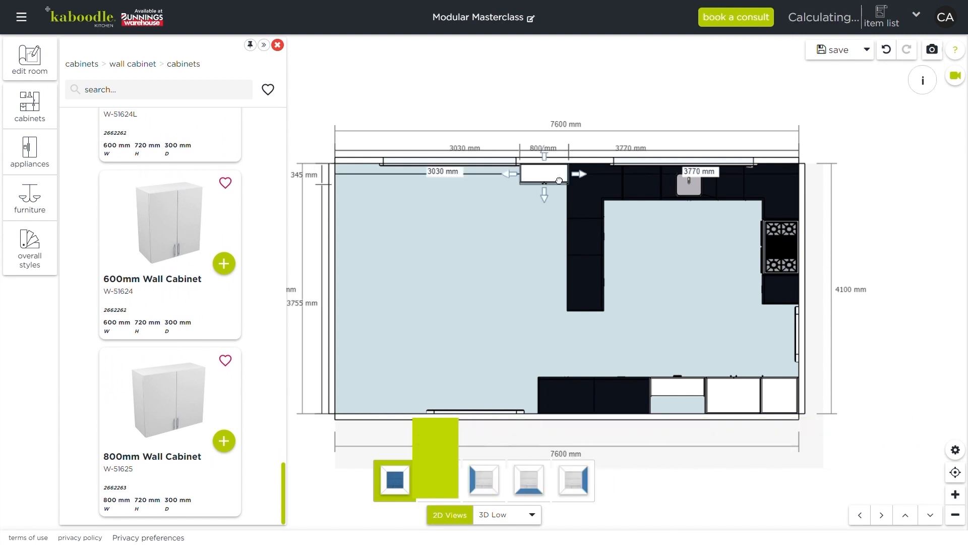
left_click_drag(558, 181, 793, 195)
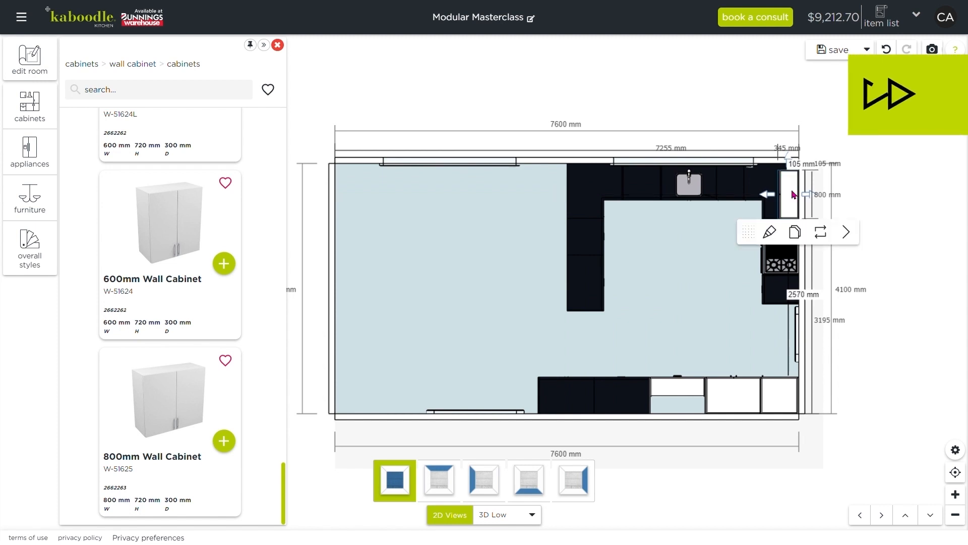
Add an 18mm Wall End Panel to the 800mm wall cabinet's cooker side and a resizable wall filler in its 100 mm corner gap.
left_click(83, 64)
left_click(138, 367)
left_click(176, 194)
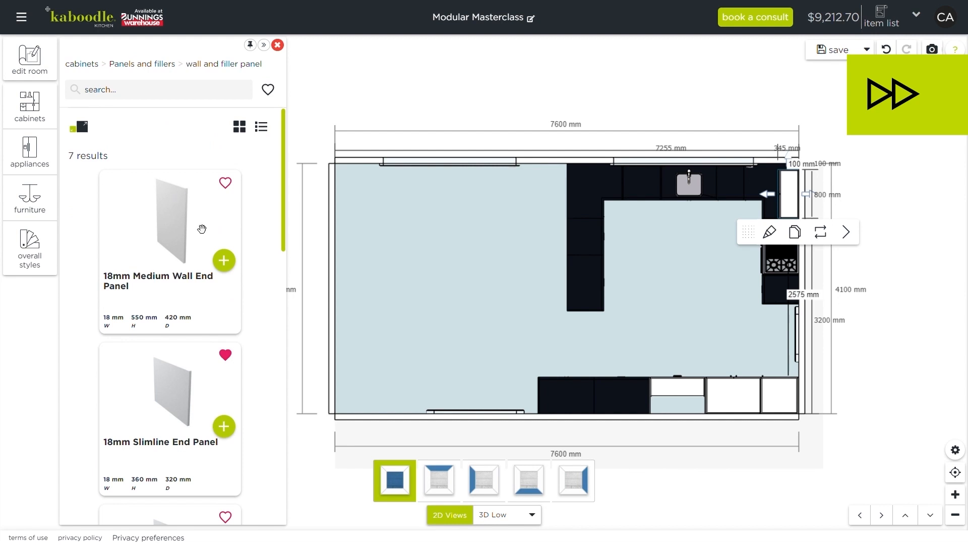
scroll(202, 229, "down", 5)
left_click(225, 309)
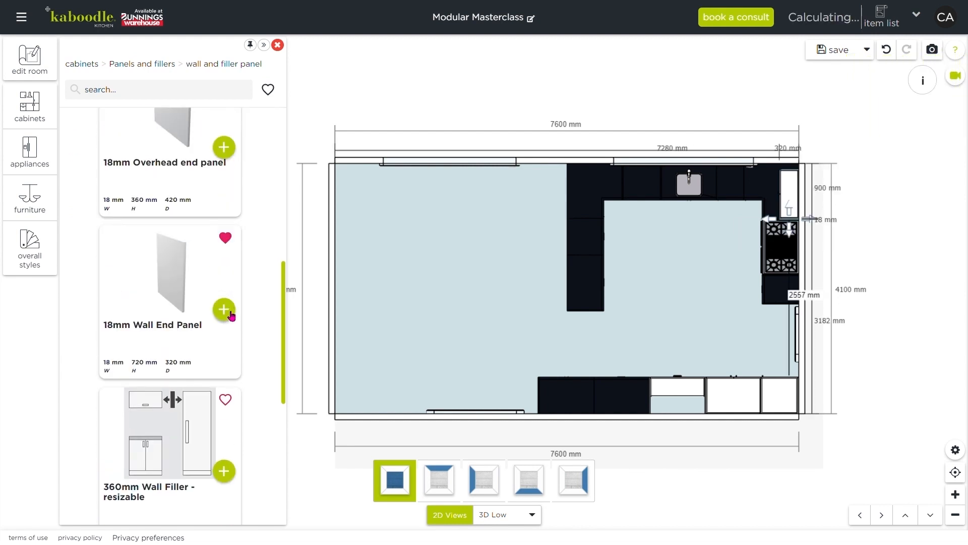
left_click(796, 191)
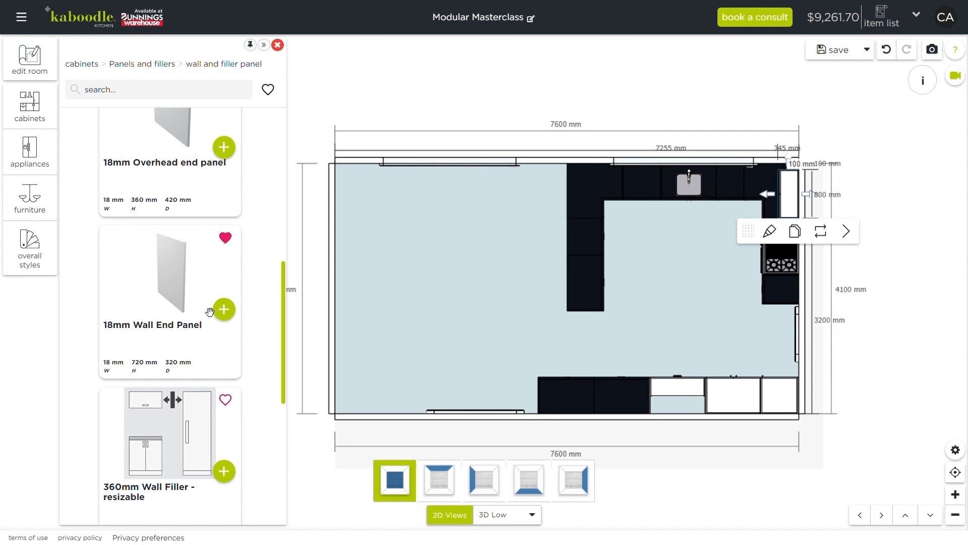
scroll(210, 311, "down", 7)
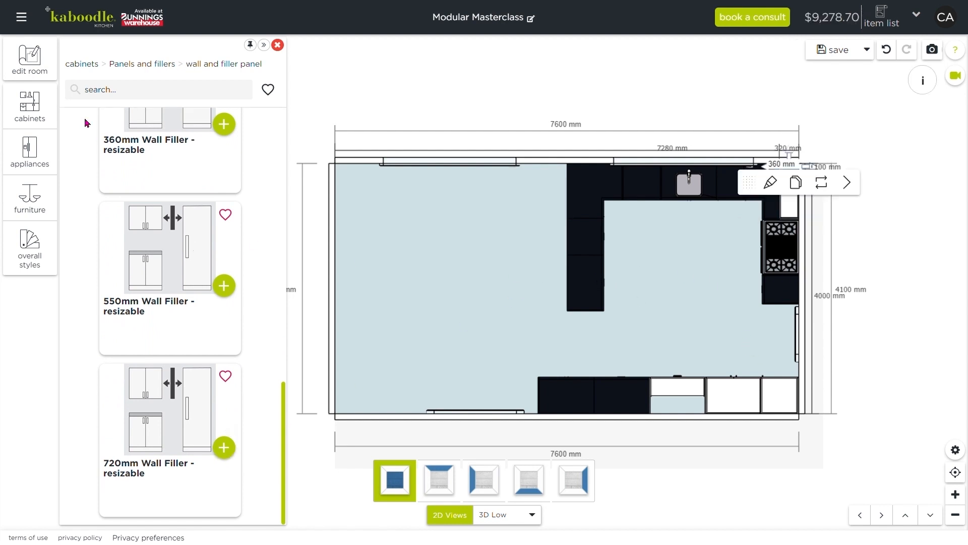
Add a 450mm Wall Cabinet on the cooker's far side, 903 mm from the wall end panel, and check it in the wall elevation.
left_click(91, 65)
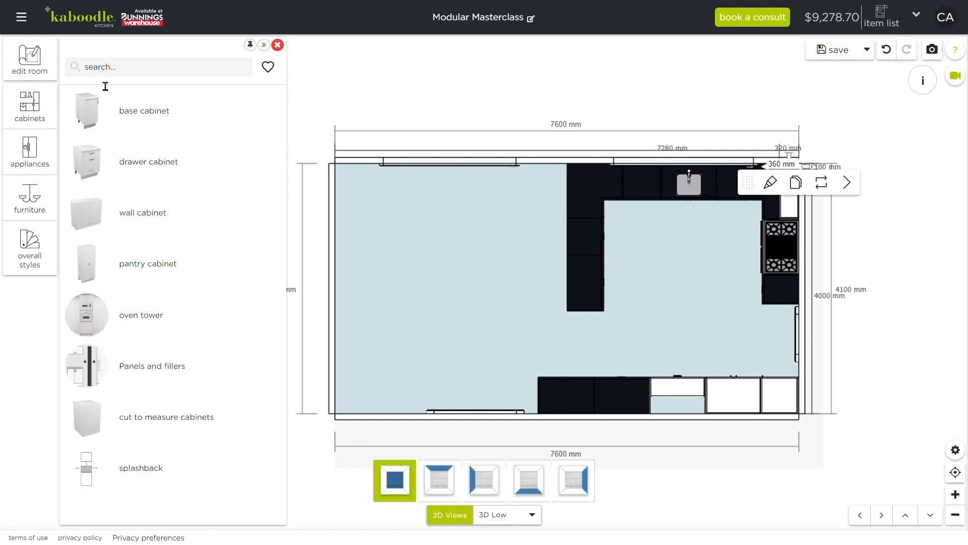
left_click(142, 212)
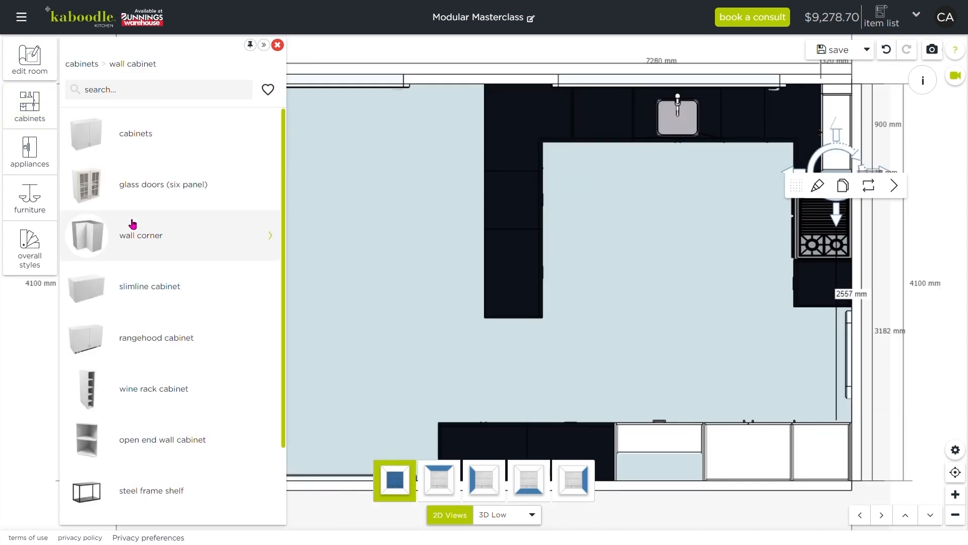
left_click(165, 140)
scroll(166, 208, "down", 10)
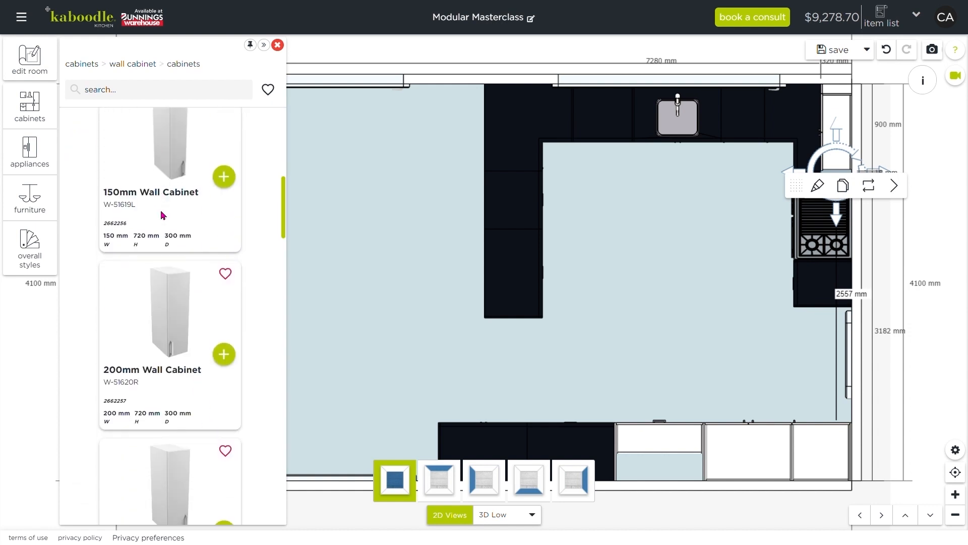
scroll(167, 216, "down", 10)
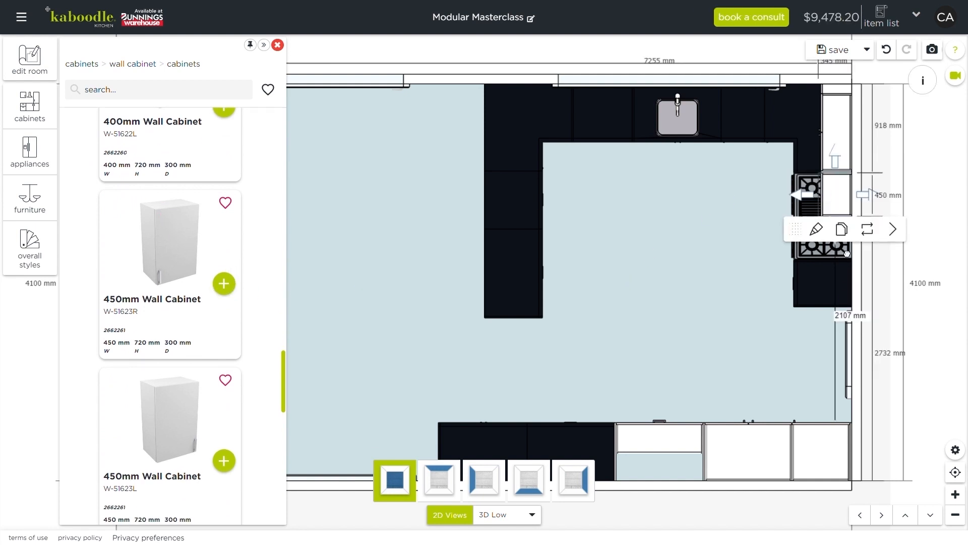
left_click_drag(842, 195, 863, 283)
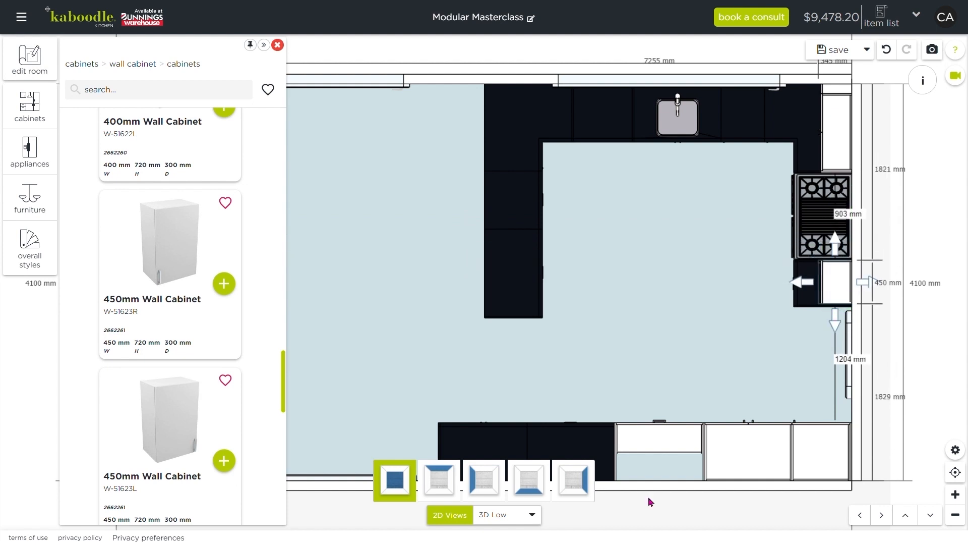
left_click(588, 486)
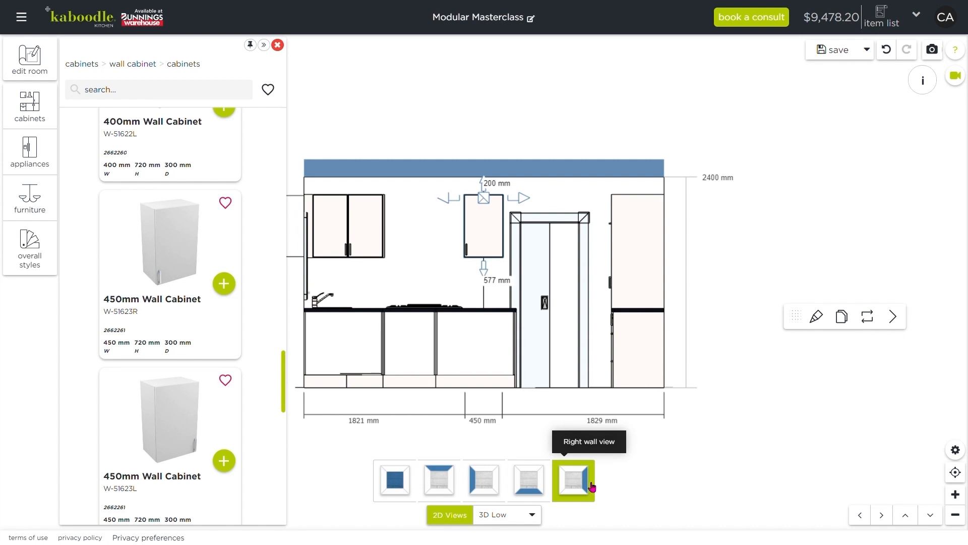
left_click(397, 489)
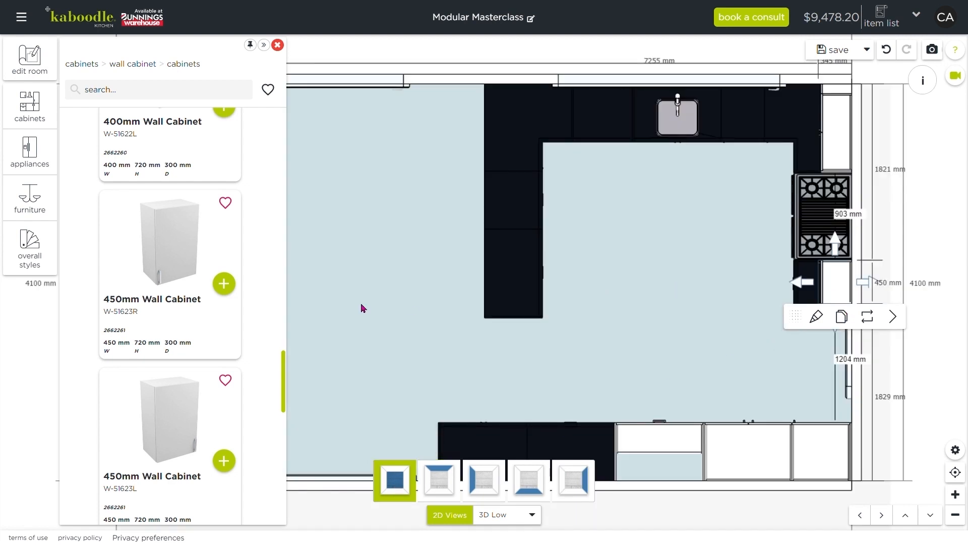
Add an 18mm Wall End Panel to each side of the 450mm wall cabinet beside the cooker.
left_click(83, 64)
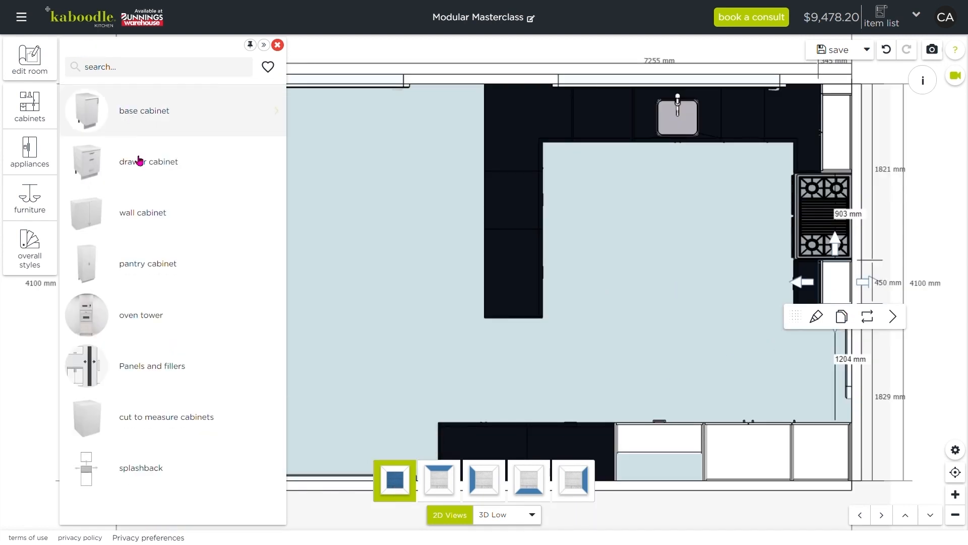
left_click(150, 377)
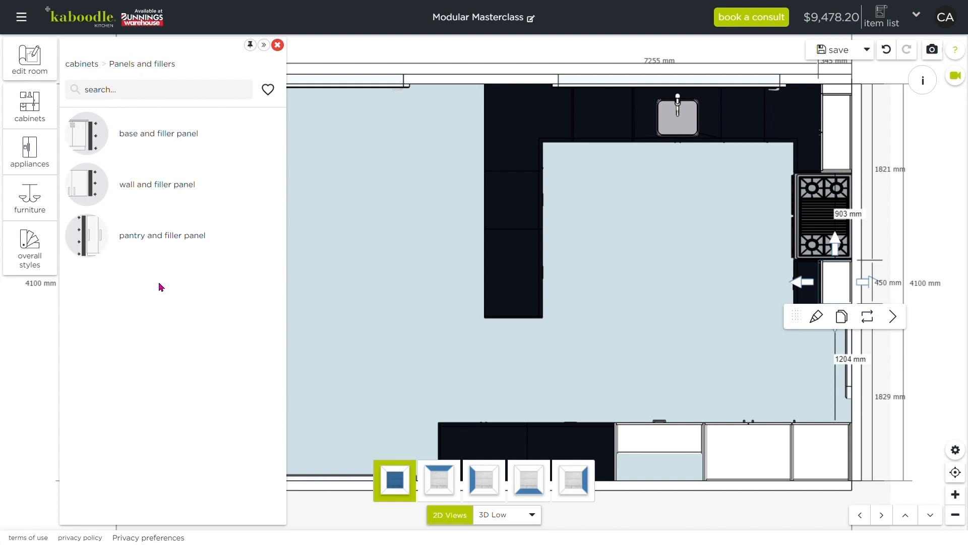
left_click(171, 194)
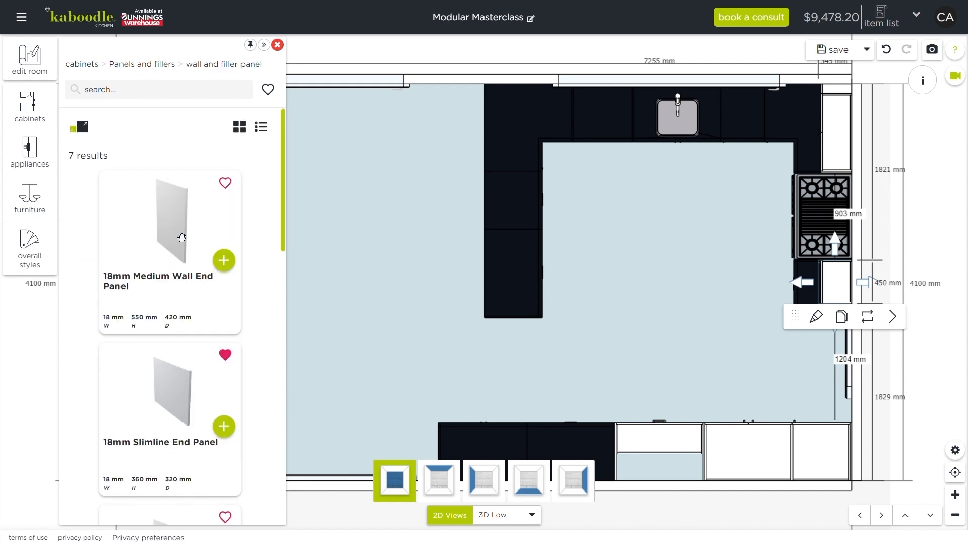
scroll(181, 237, "down", 6)
scroll(186, 253, "down", 2)
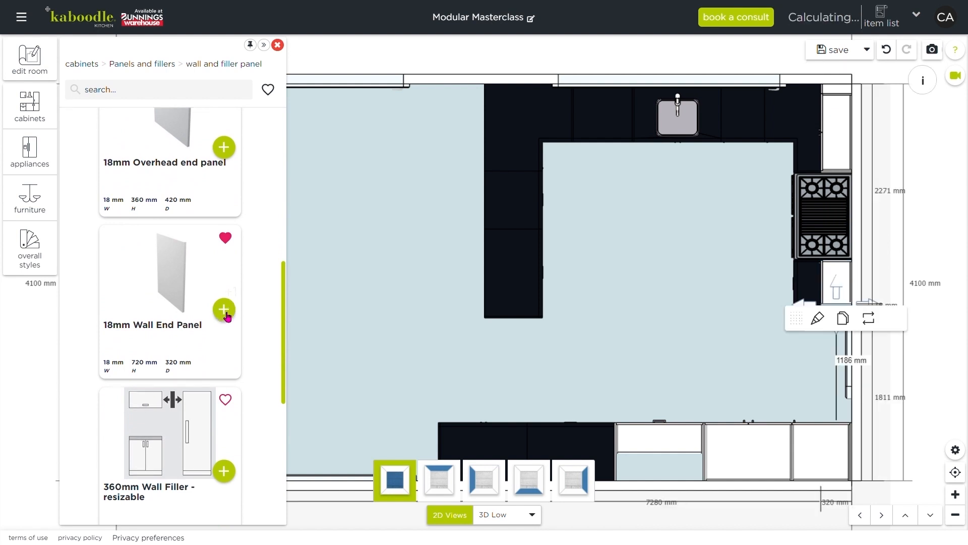
left_click(834, 274)
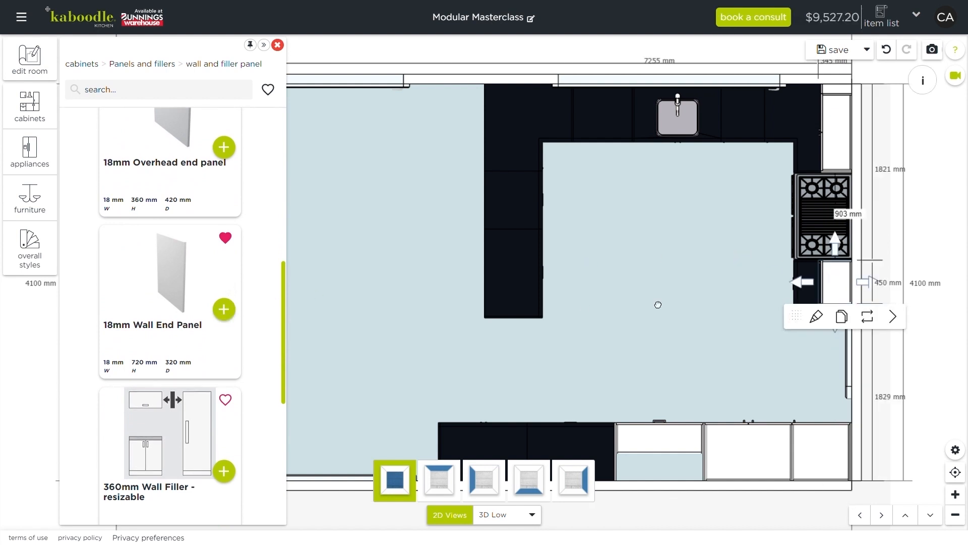
left_click(232, 314)
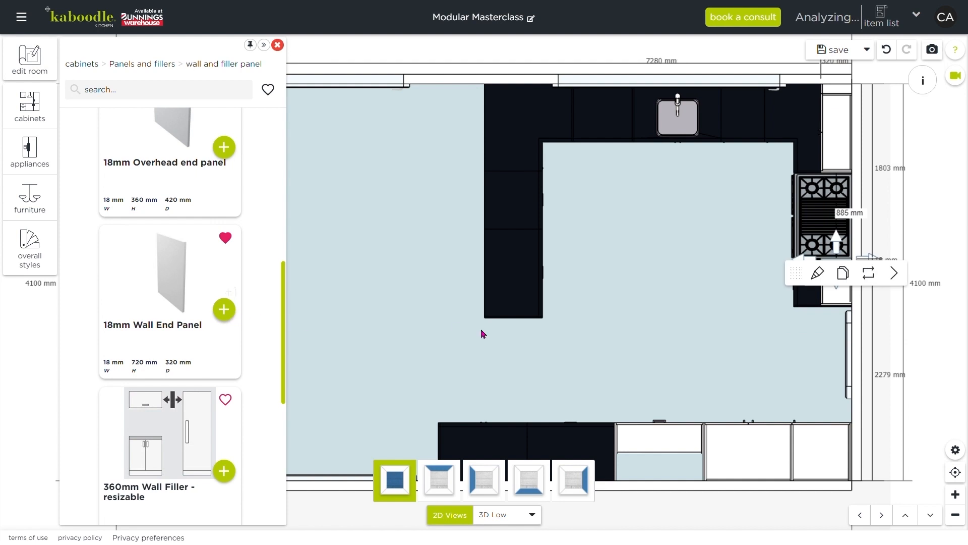
Inspect the end panels around the 450mm wall cabinet up close in plan, and examine the room in 3D from several angles.
left_click(956, 495)
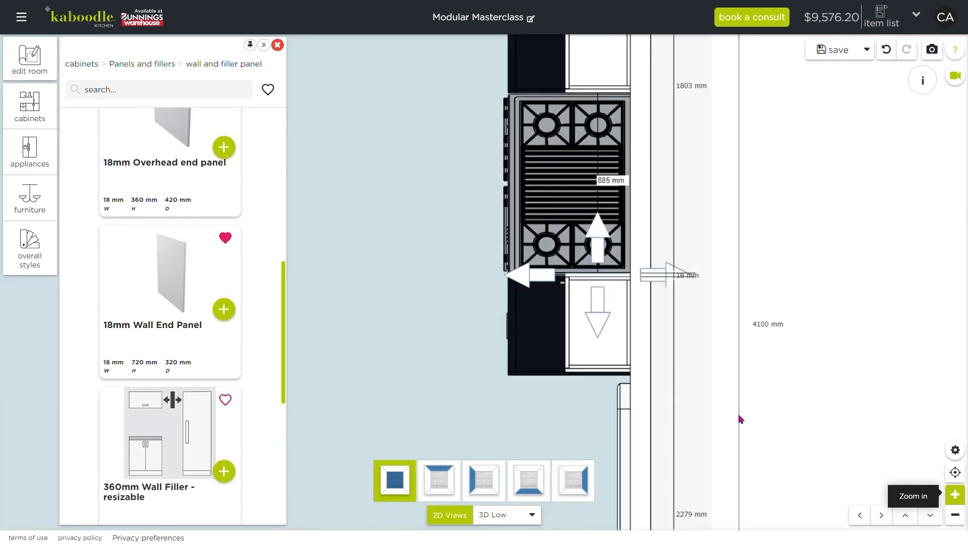
left_click(627, 357)
left_click_drag(561, 387, 563, 420)
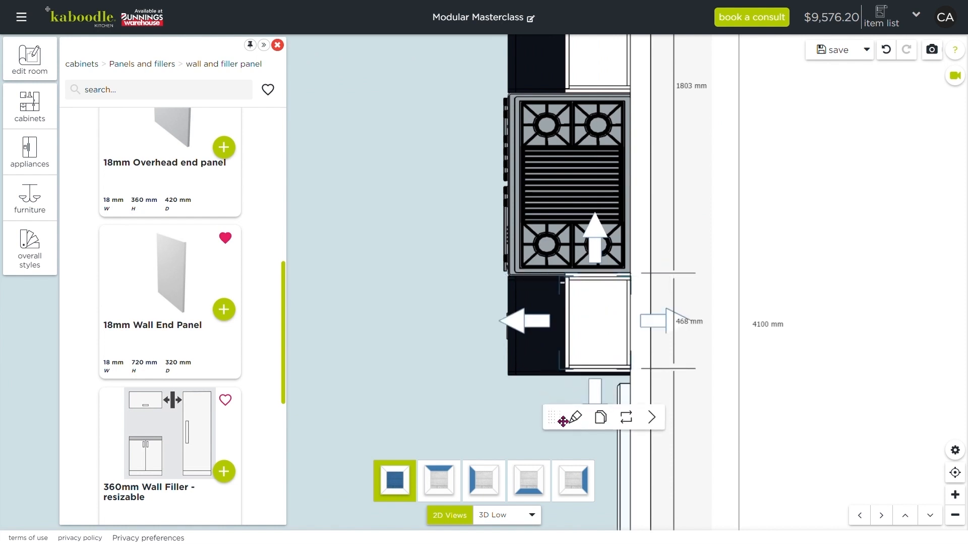
left_click(415, 337)
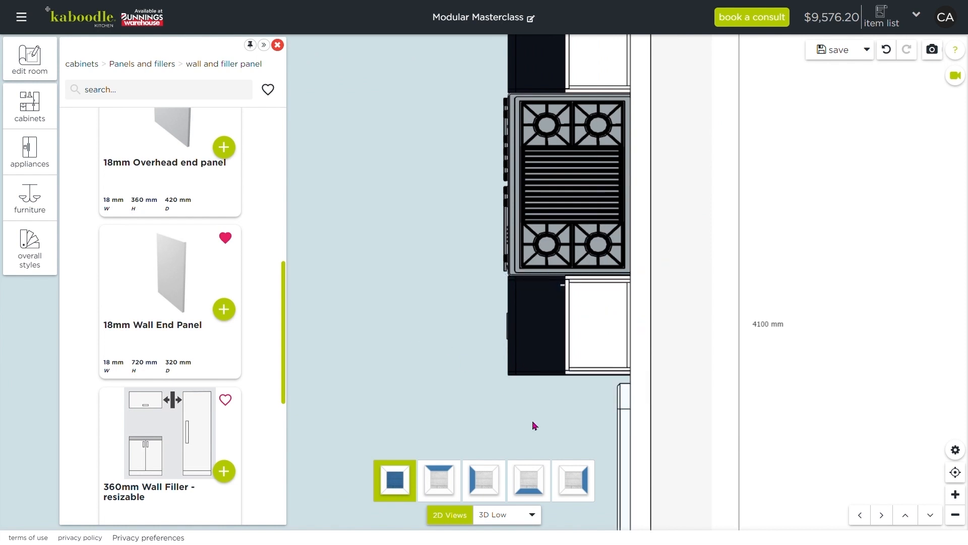
left_click(508, 517)
left_click_drag(674, 333, 524, 373)
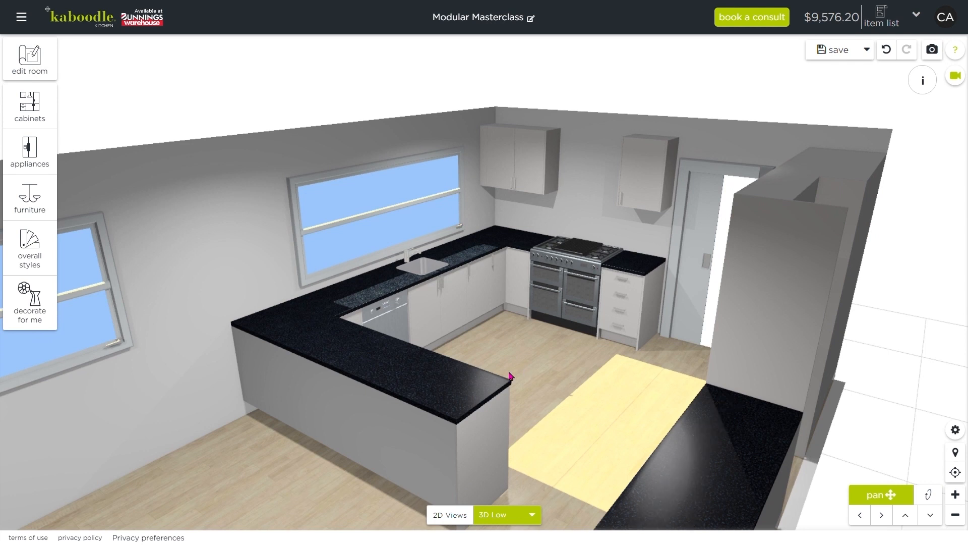
left_click_drag(481, 354, 650, 365)
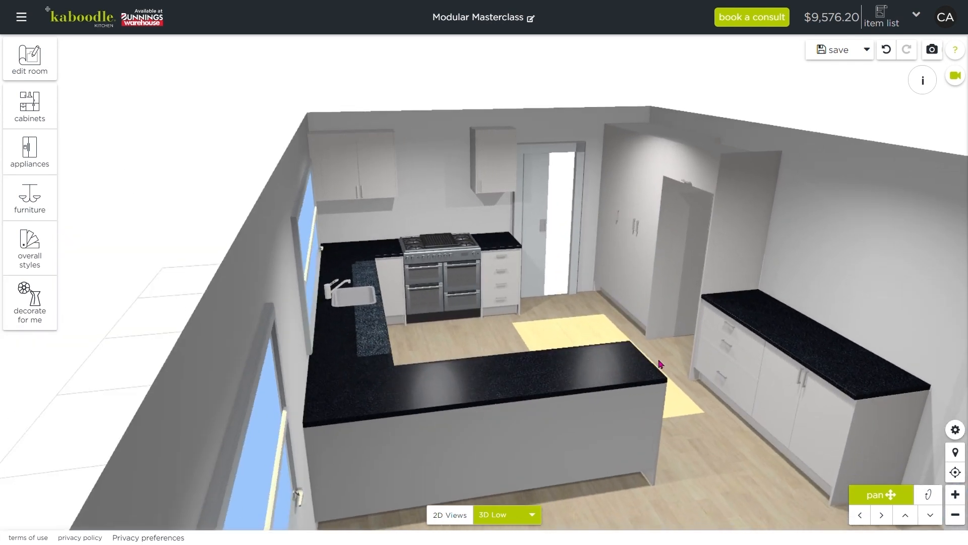
left_click(448, 515)
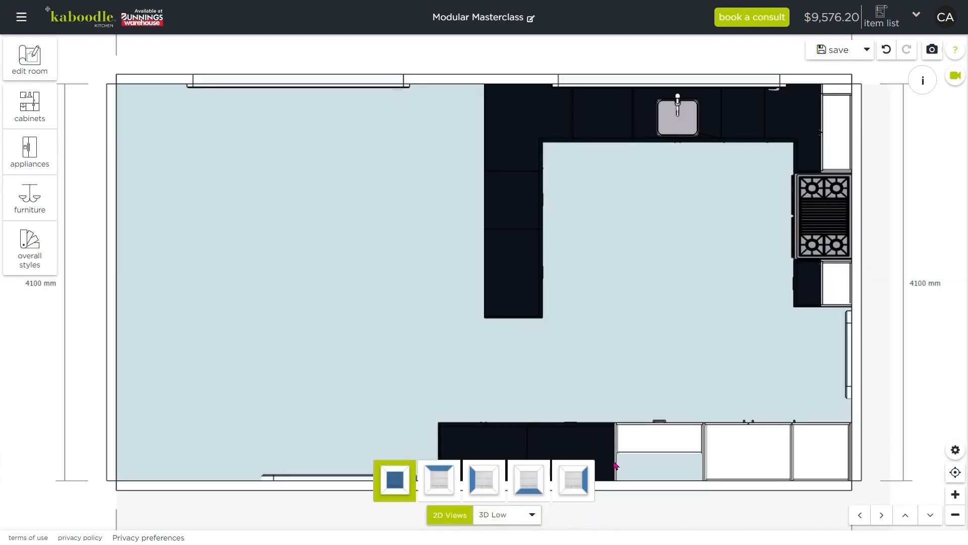
Add two 900mm Wall Cabinets side by side above the base cabinets next to the fridge space, against its side panel.
left_click(616, 465)
left_click(622, 467)
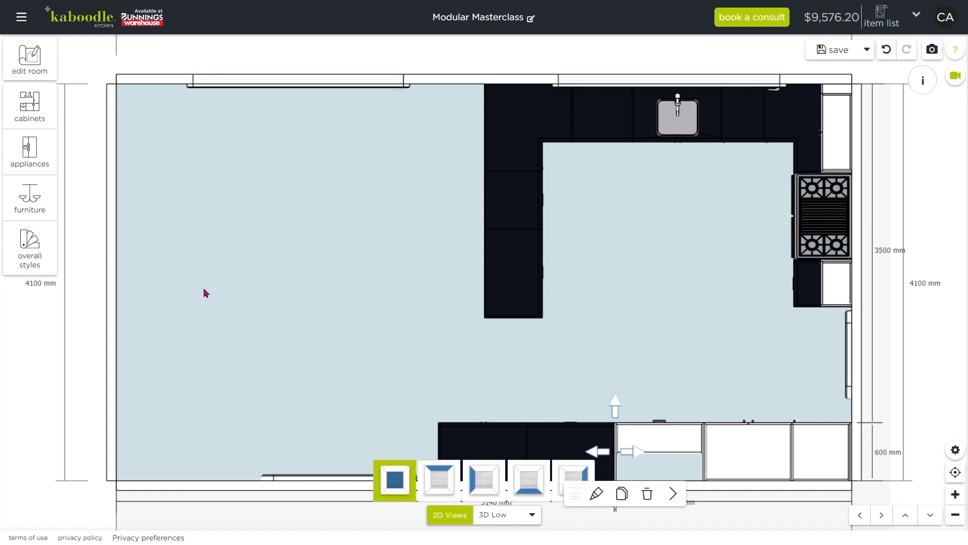
left_click(53, 116)
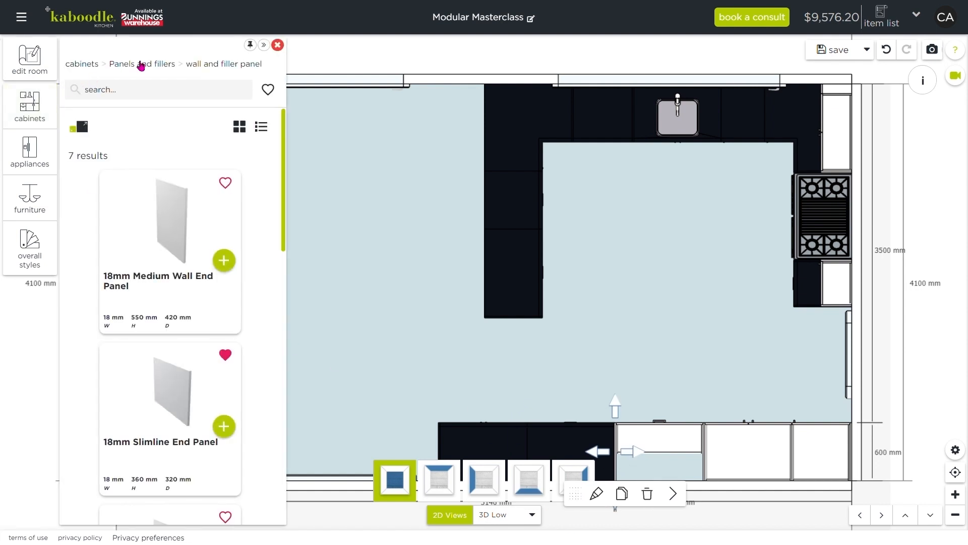
left_click(84, 66)
left_click(148, 216)
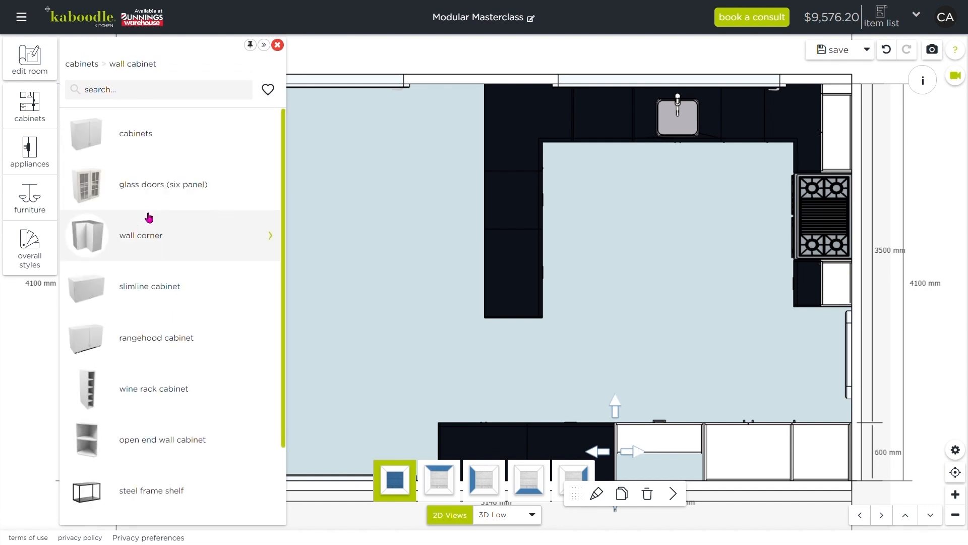
left_click(168, 149)
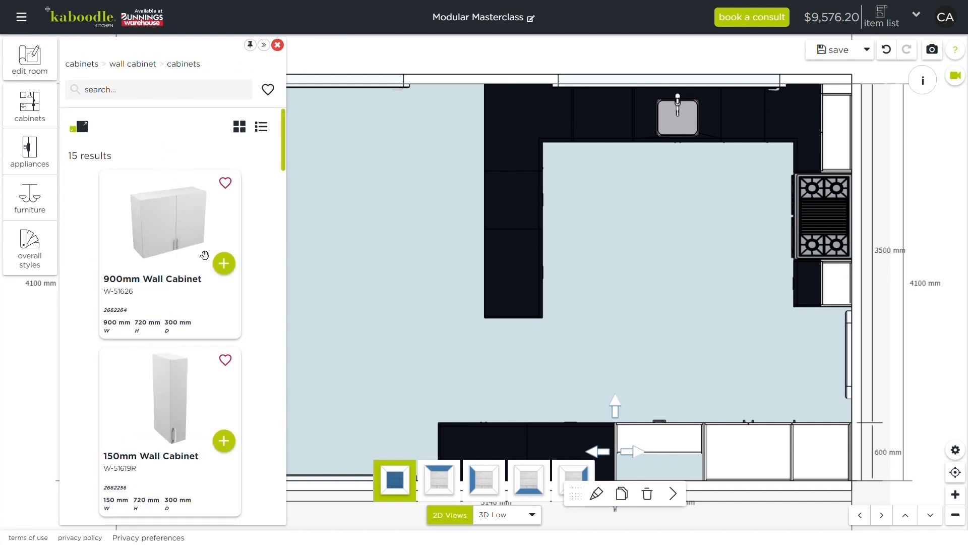
left_click(225, 265)
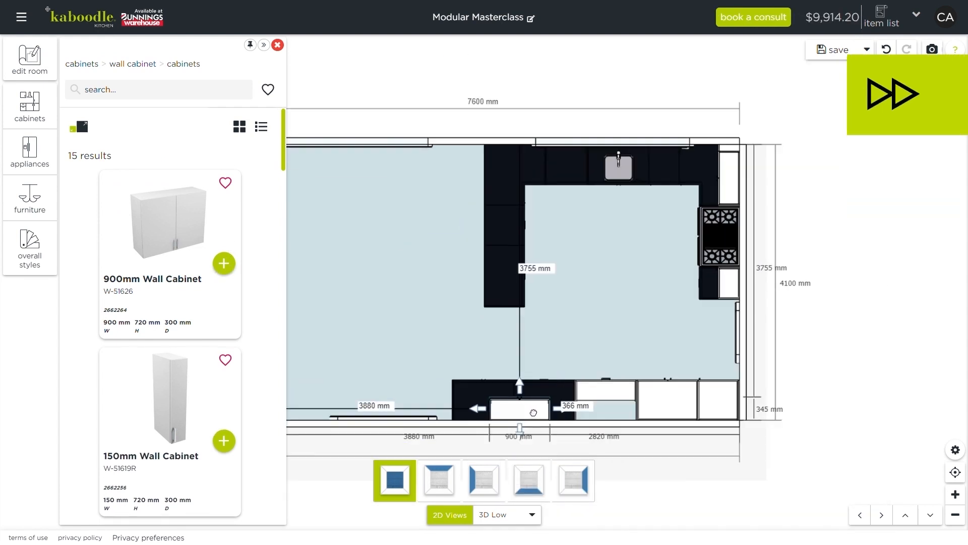
left_click(223, 263)
Add an 18mm Wall End Panel to the open end of the 900mm wall cabinet pair and check the room in 3D.
left_click(81, 63)
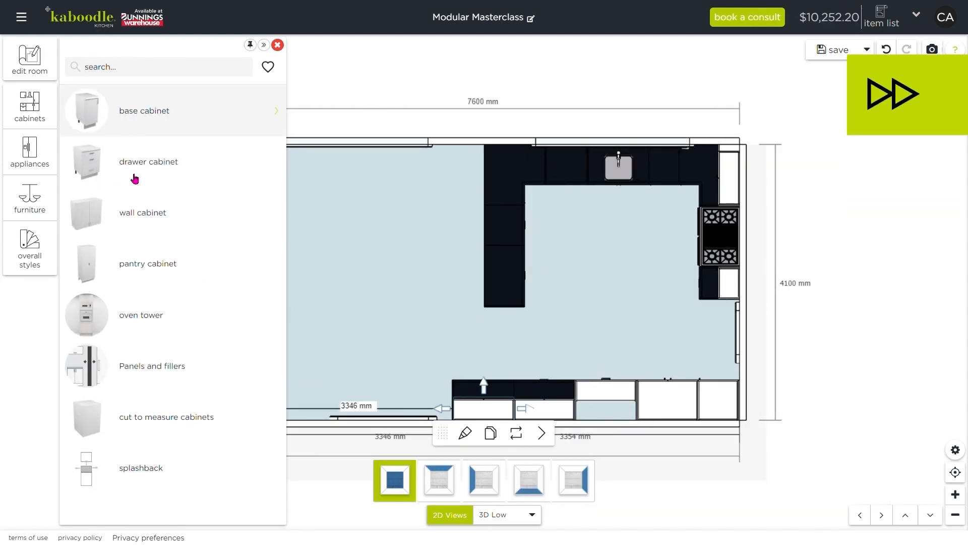
left_click(142, 367)
left_click(123, 188)
scroll(188, 274, "down", 4)
scroll(188, 274, "down", 3)
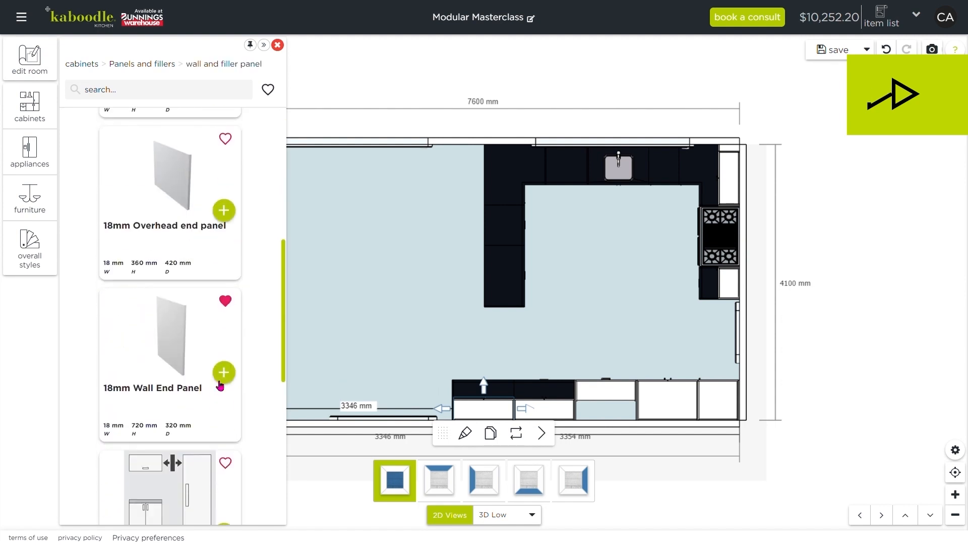
left_click(224, 372)
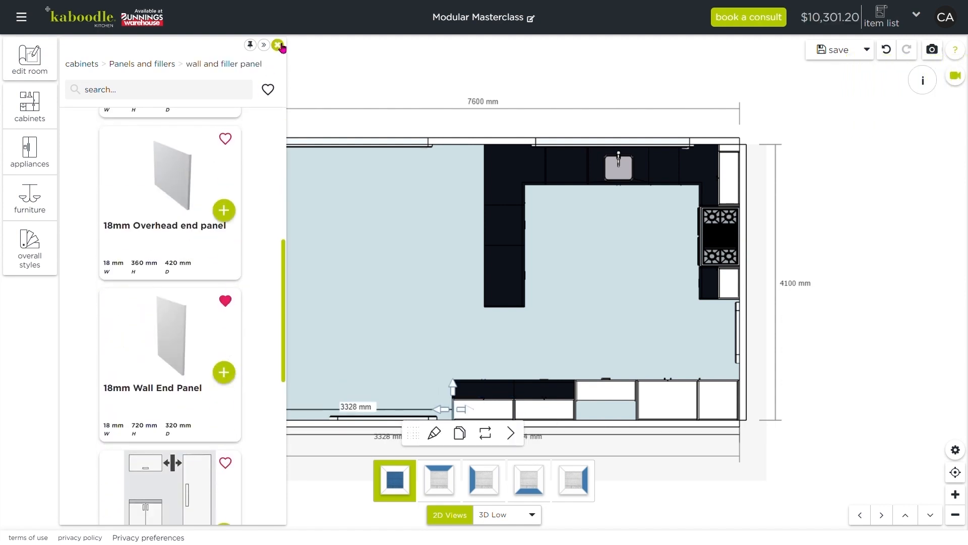
left_click(278, 46)
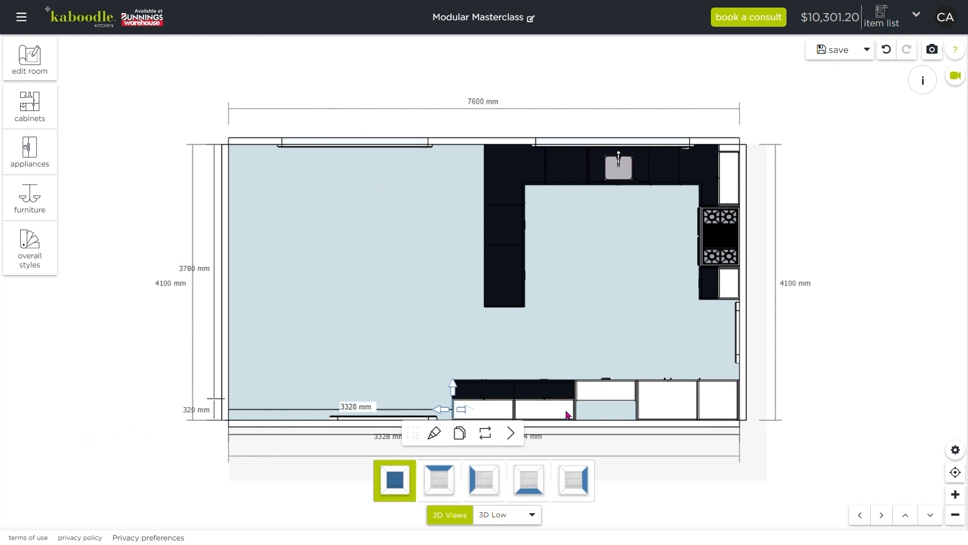
left_click(496, 514)
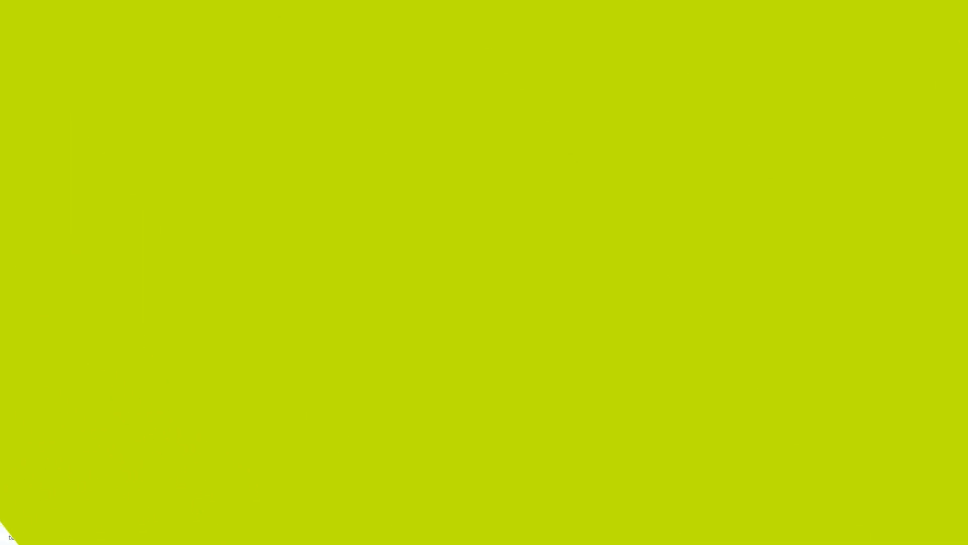
left_click_drag(435, 342, 269, 355)
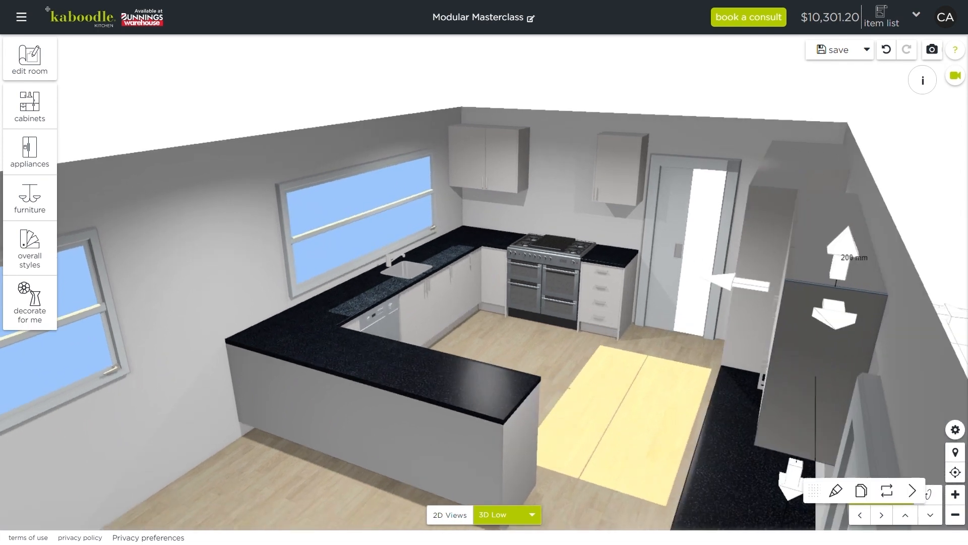
left_click(452, 513)
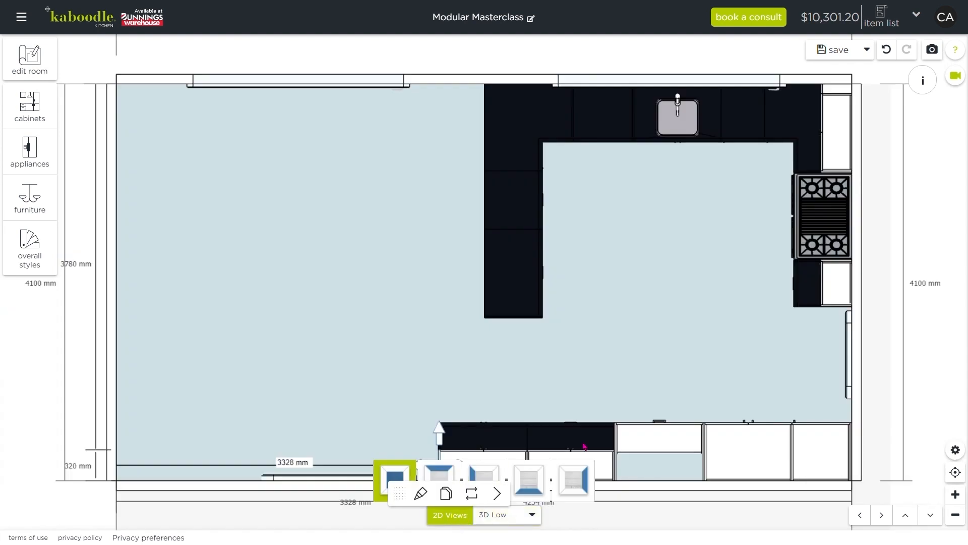
Add the freestanding 890 x 1774 x 715 mm Refrigerator and move it into the fridge space beside the pantry cabinets.
left_click(37, 161)
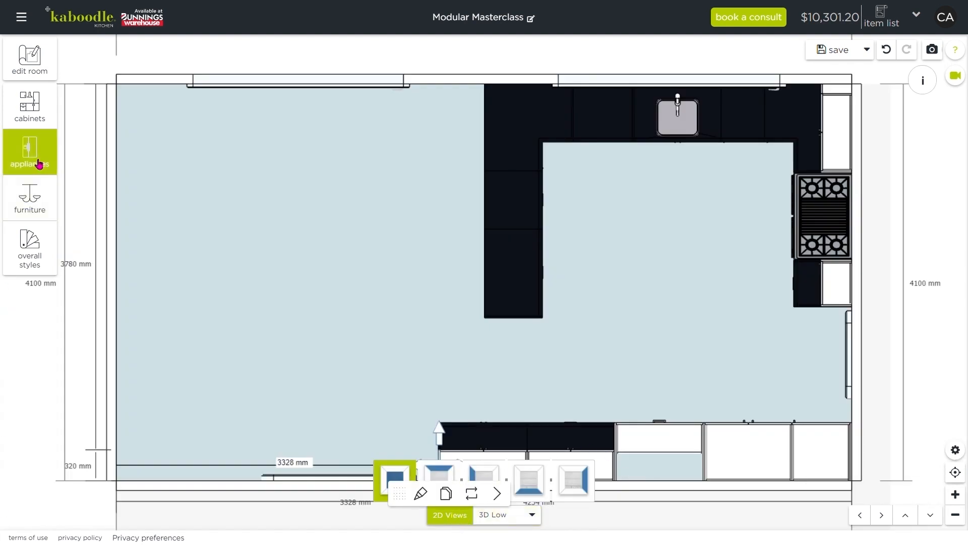
left_click(86, 64)
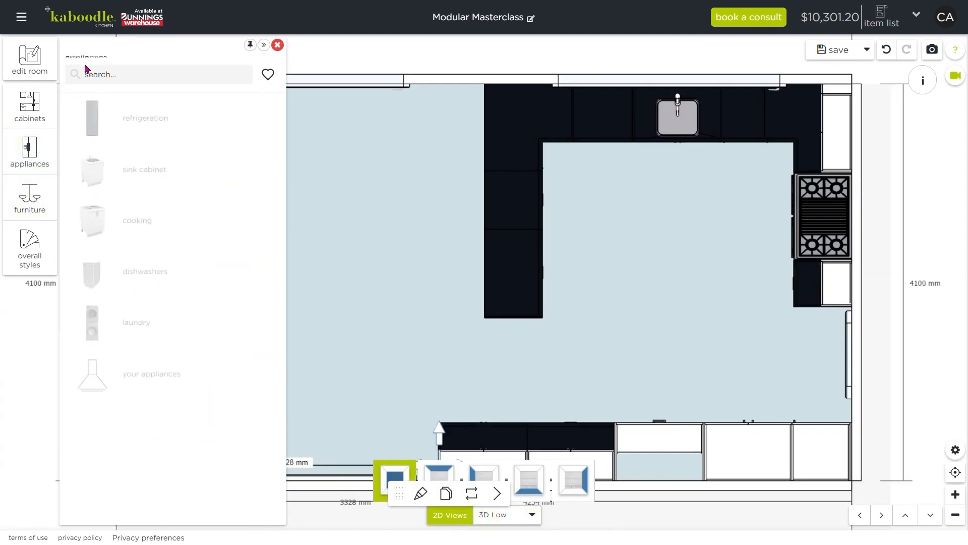
left_click(149, 115)
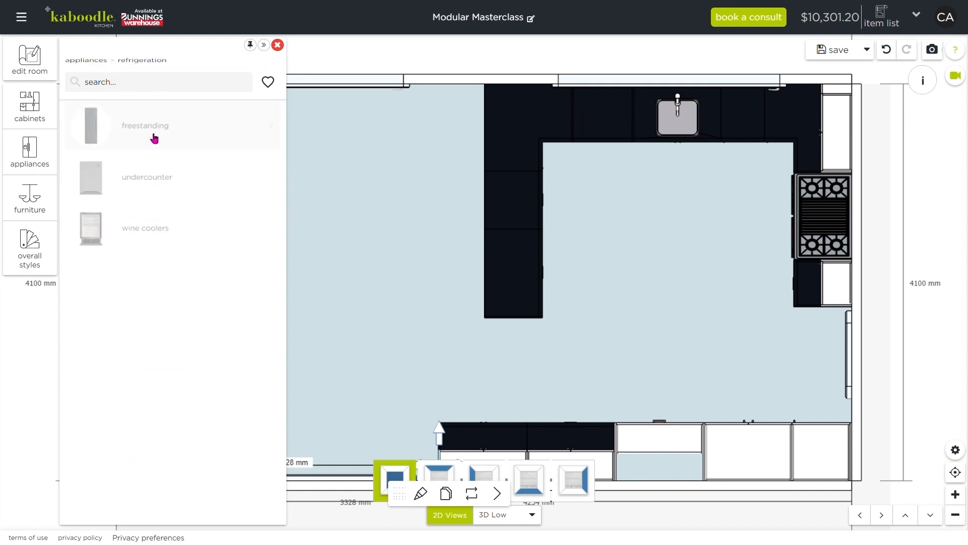
left_click(156, 141)
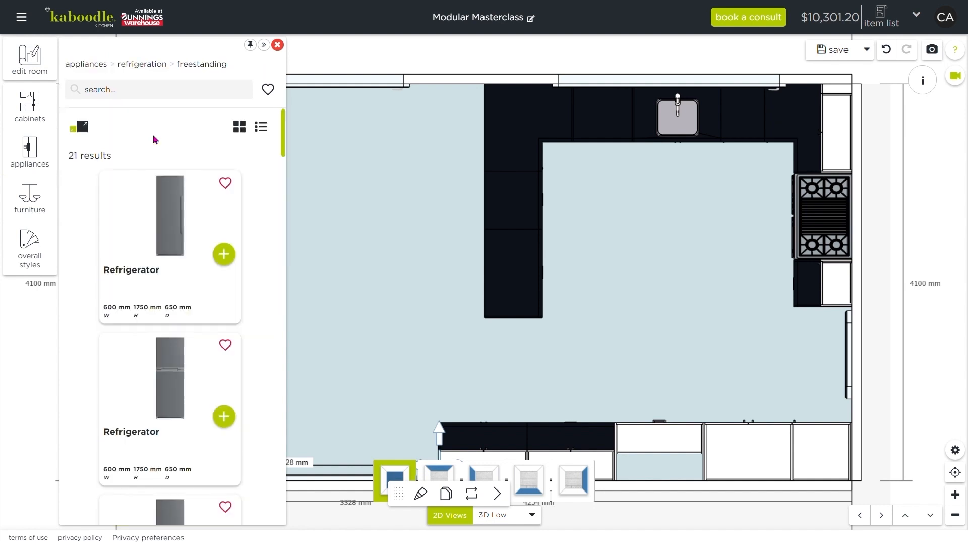
scroll(199, 277, "down", 9)
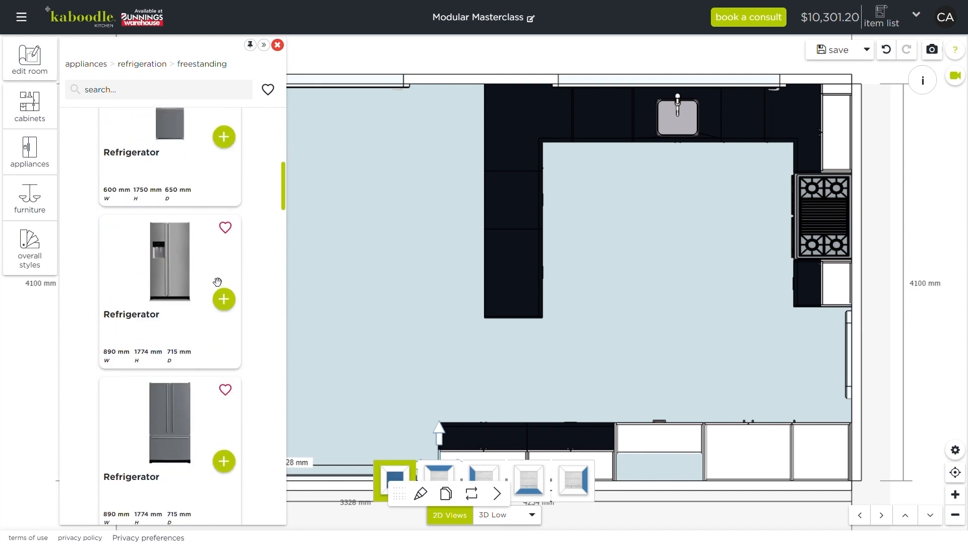
left_click(224, 314)
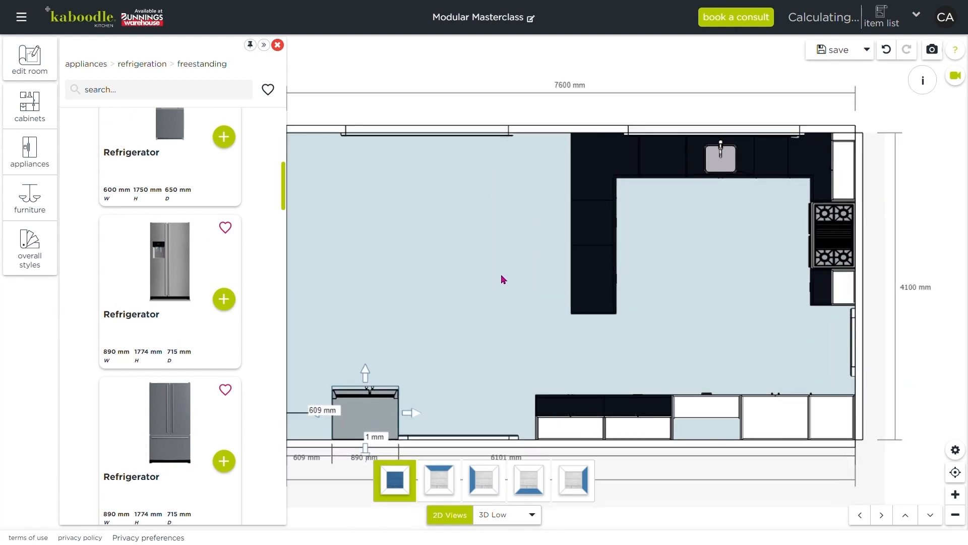
left_click_drag(419, 409, 658, 453)
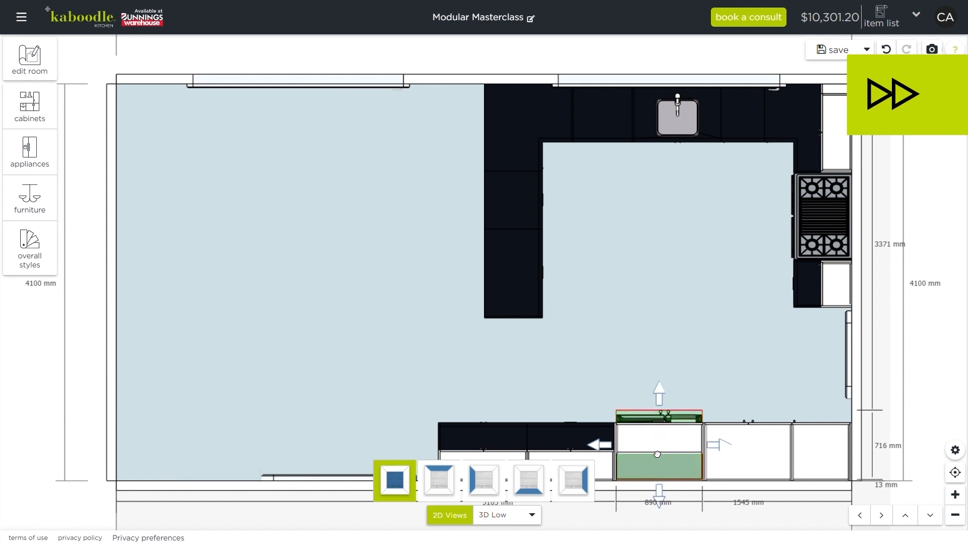
left_click(583, 370)
Add the 900 x 500 x 500 mm Rangehood above the cooker, between the two wall cabinets.
left_click(38, 160)
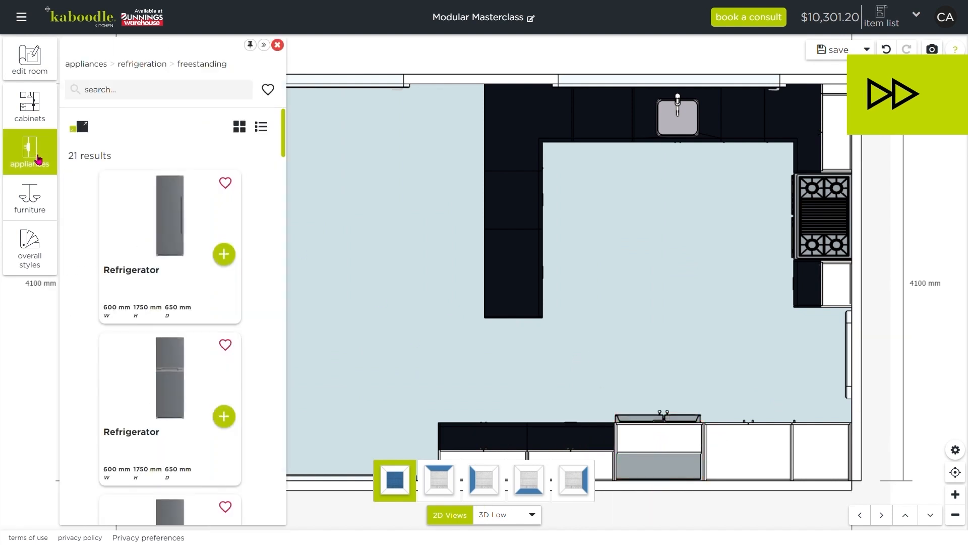
left_click(145, 213)
left_click(156, 438)
scroll(188, 232, "down", 10)
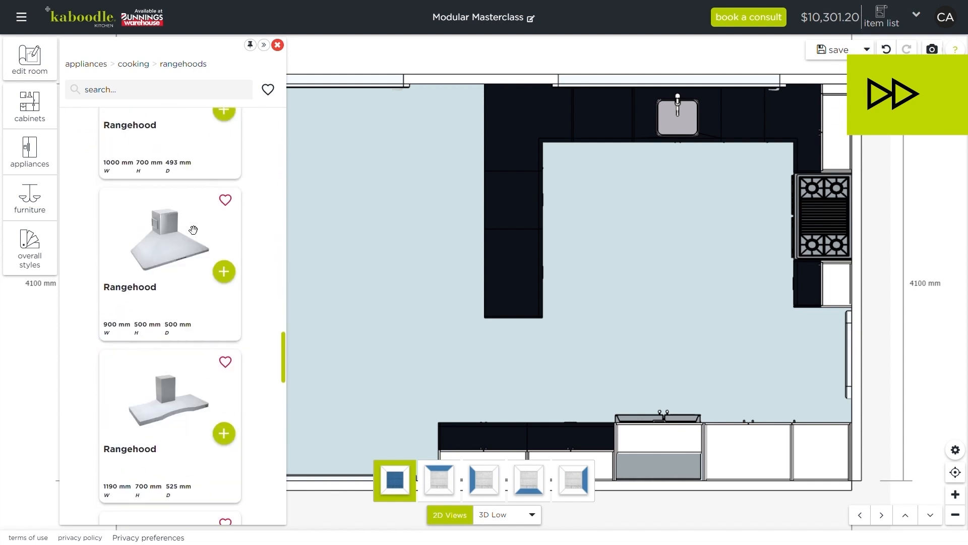
left_click(224, 272)
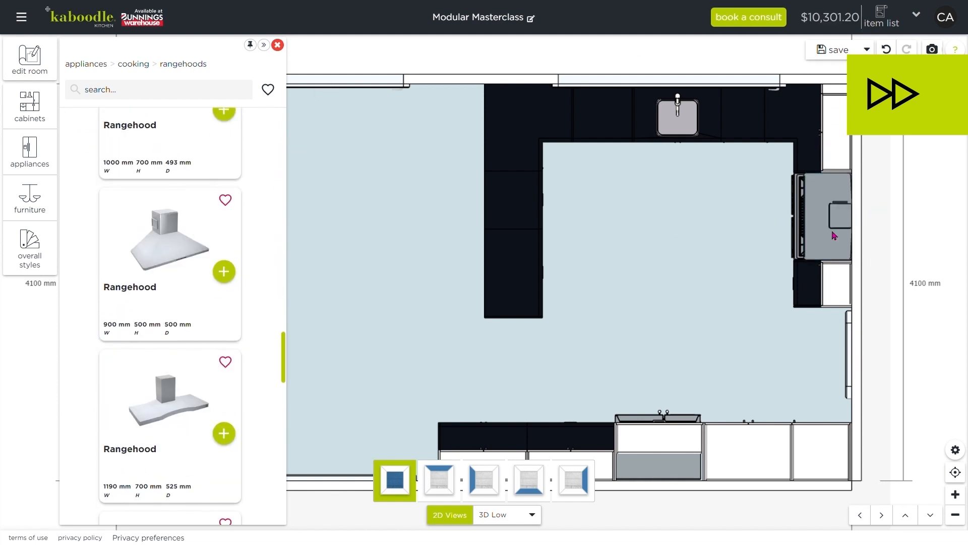
left_click(278, 45)
Add an 18mm Island Back Panel - resizable, turn it parallel to the peninsula and place it against the back of the peninsula cabinets.
left_click(30, 104)
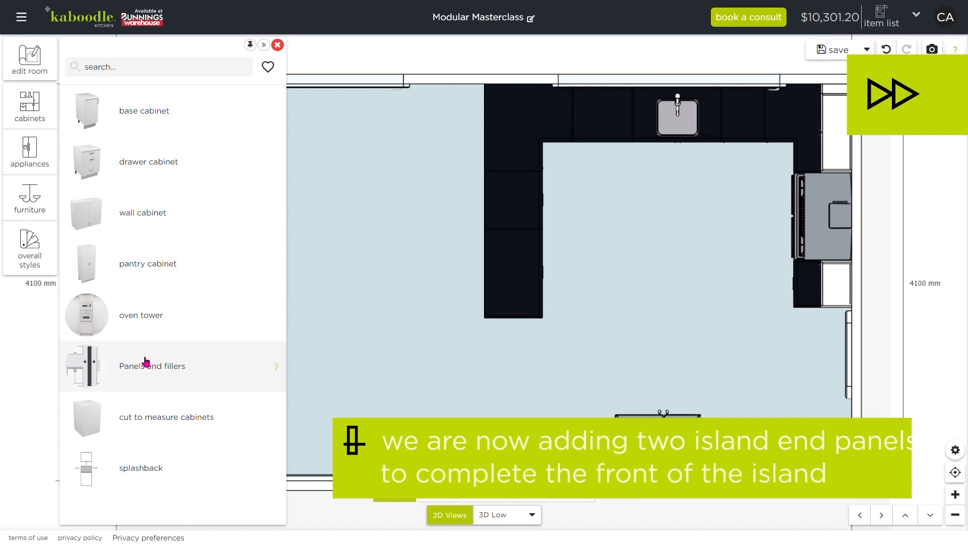
left_click(145, 367)
left_click(132, 146)
scroll(167, 267, "down", 3)
left_click(224, 443)
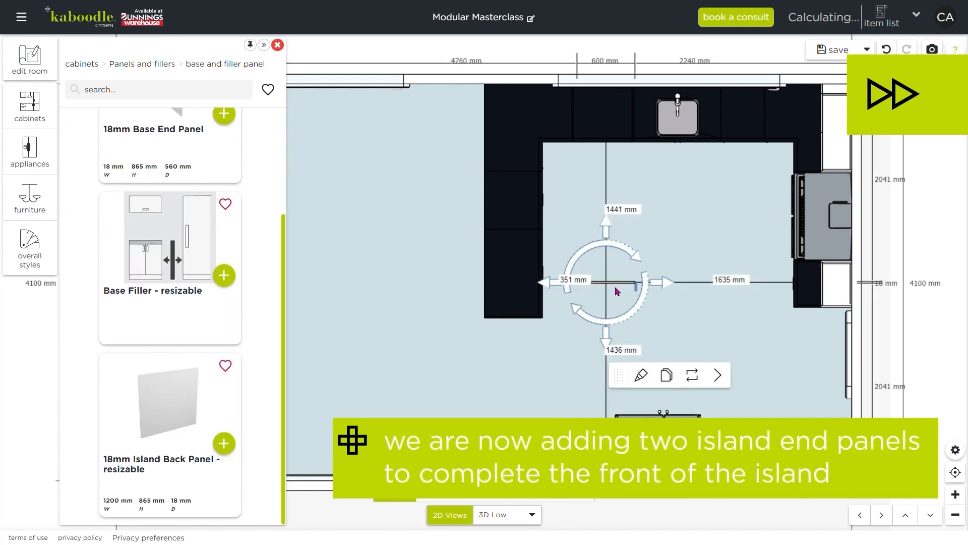
left_click_drag(652, 293, 763, 301)
left_click_drag(642, 235, 507, 162)
left_click(956, 494)
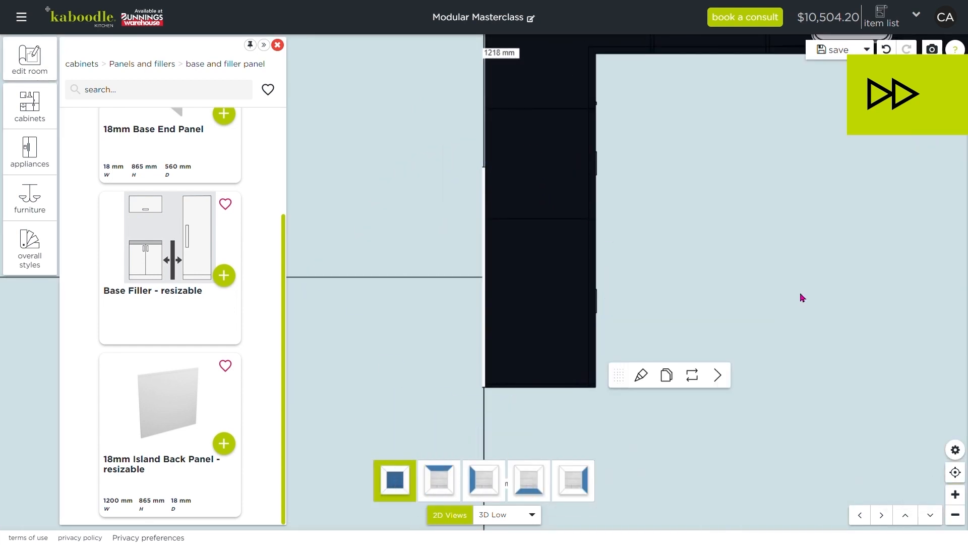
left_click(954, 472)
Add a second 18mm Island Back Panel - resizable and align it end to end with the first along the peninsula's back.
left_click(225, 444)
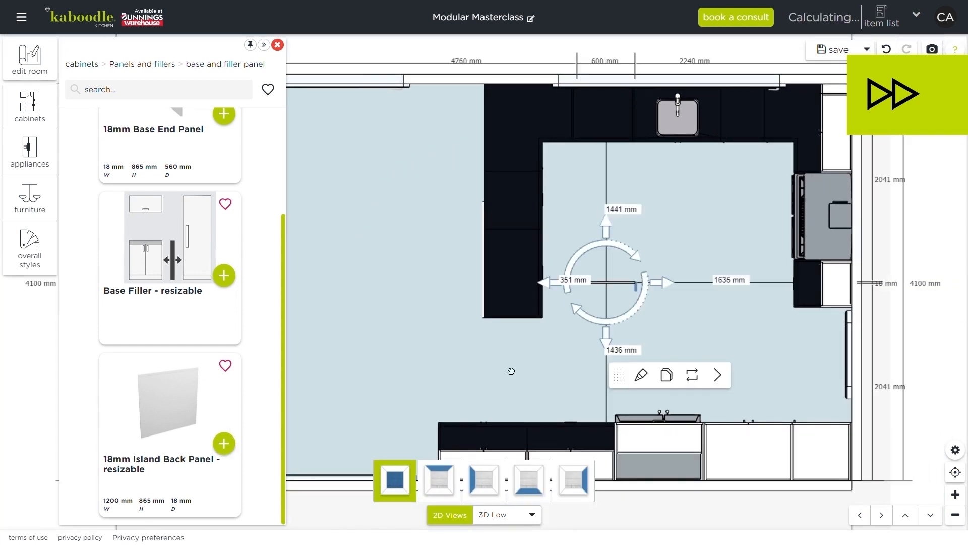
left_click_drag(605, 244, 514, 122)
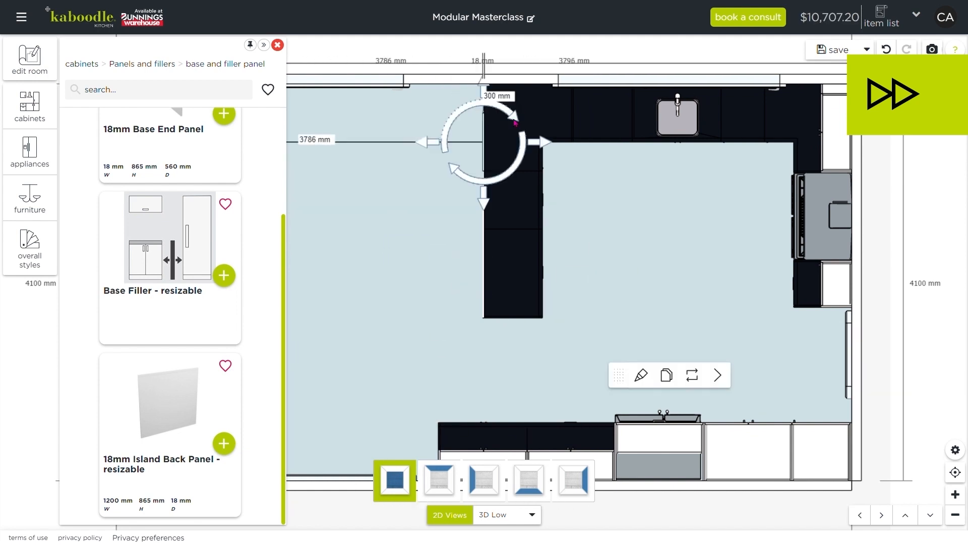
left_click_drag(484, 200, 484, 225)
left_click(955, 494)
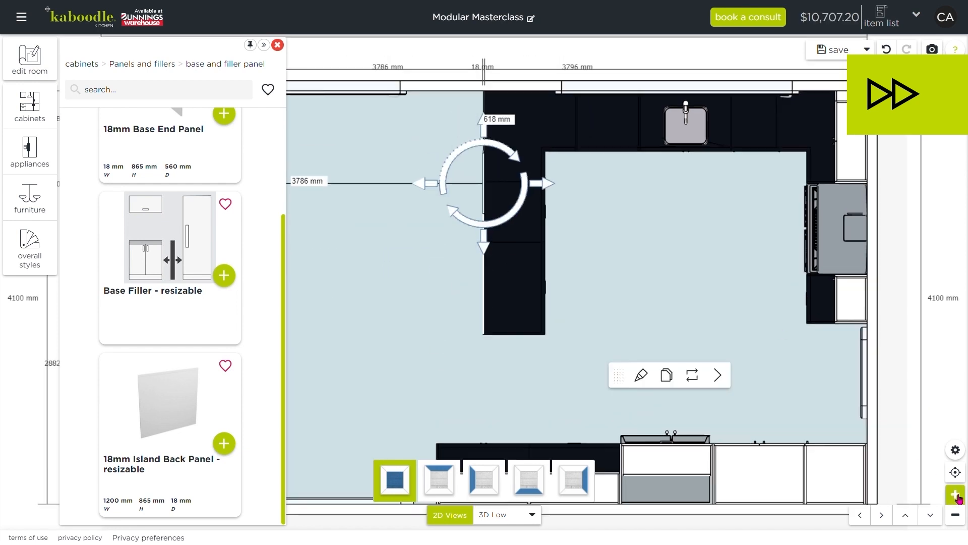
left_click(957, 495)
scroll(795, 285, "up", 3)
left_click_drag(797, 290, 831, 457)
left_click_drag(522, 263, 527, 48)
left_click_drag(467, 80, 456, 277)
left_click_drag(517, 244, 535, 106)
left_click(955, 472)
left_click(642, 266)
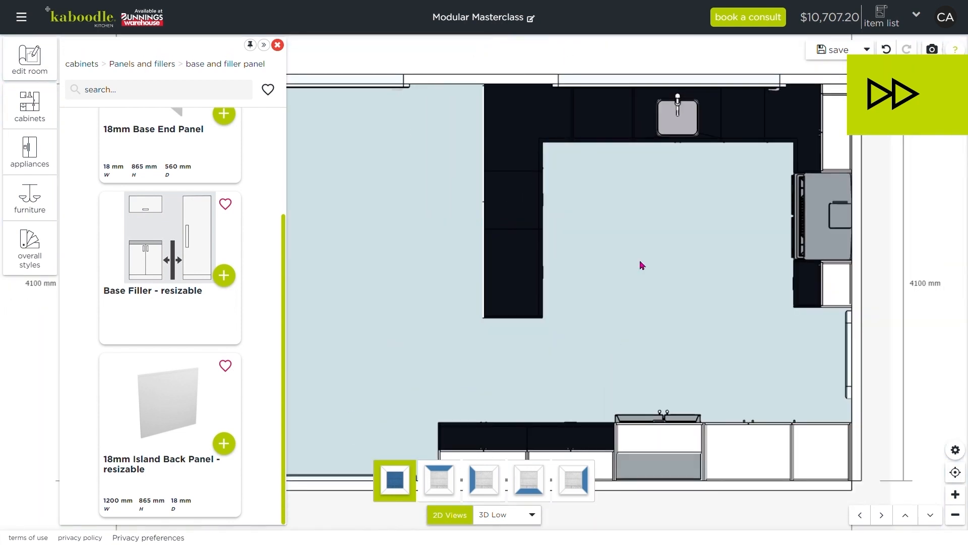
left_click(278, 45)
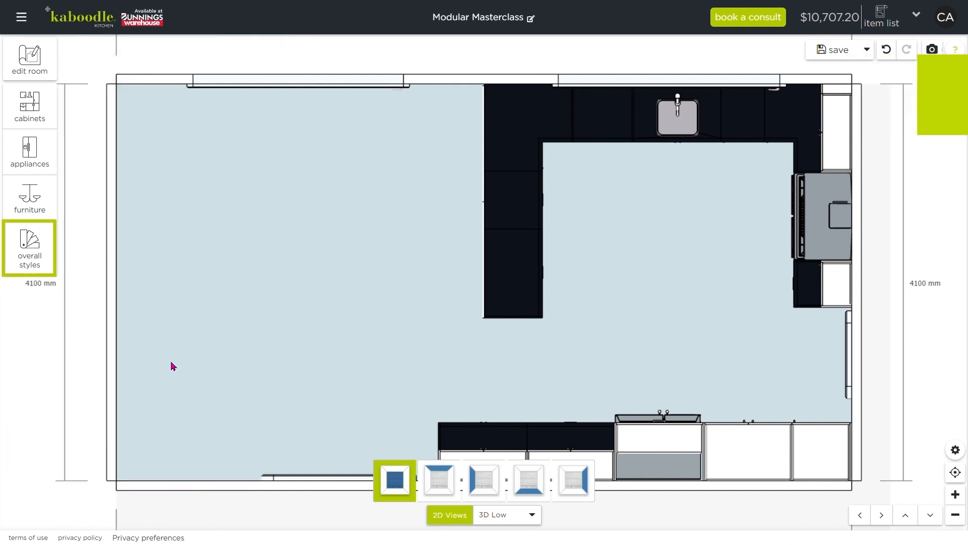
Set the overall door style for the whole kitchen to Alpine in Antique White.
left_click(45, 253)
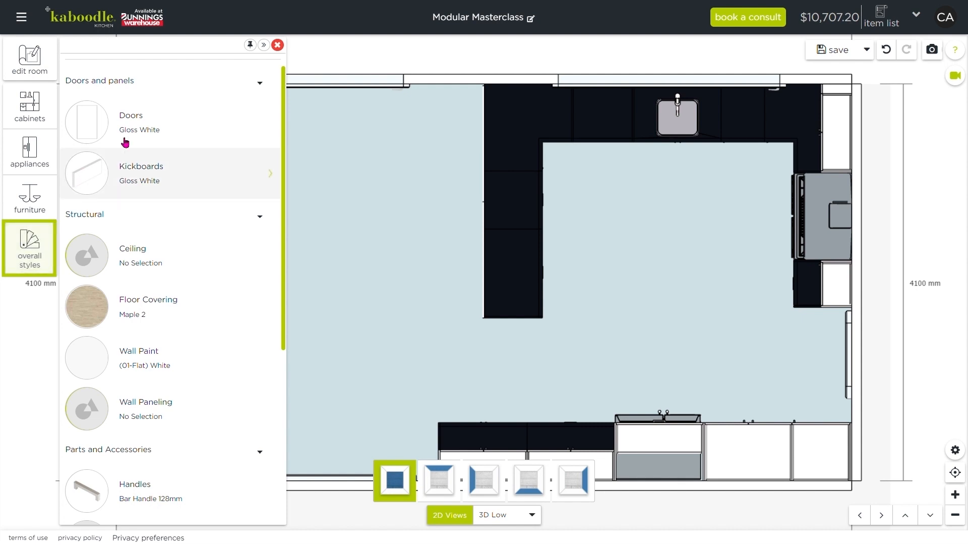
left_click(156, 129)
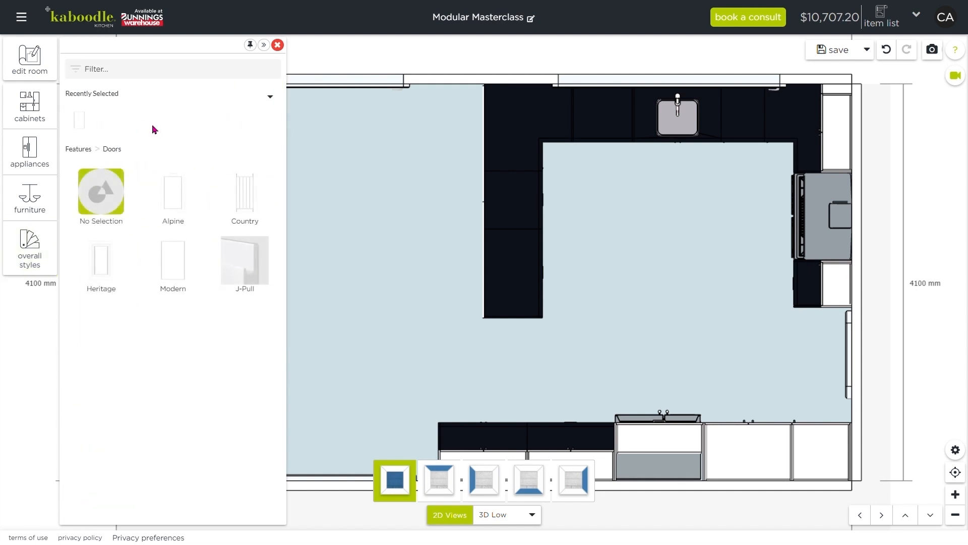
left_click(178, 200)
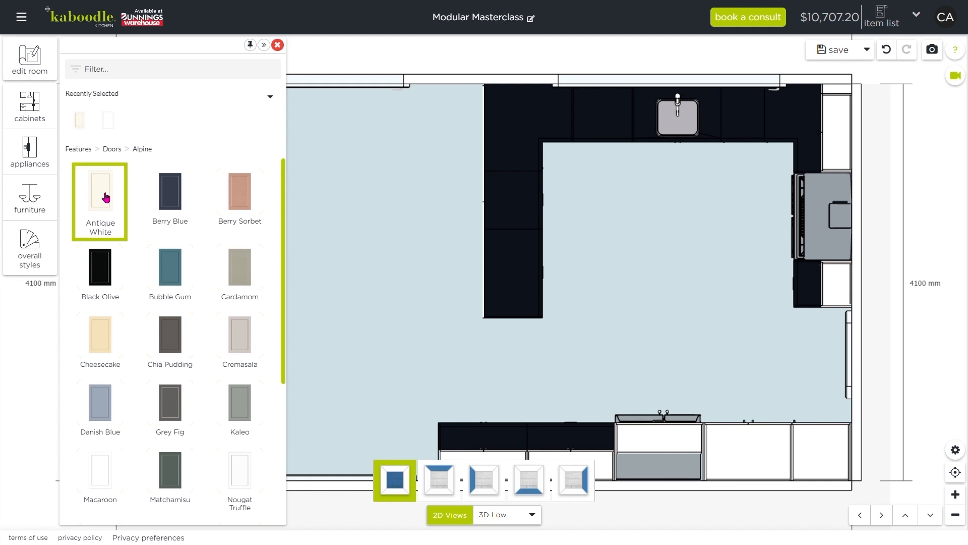
left_click(105, 197)
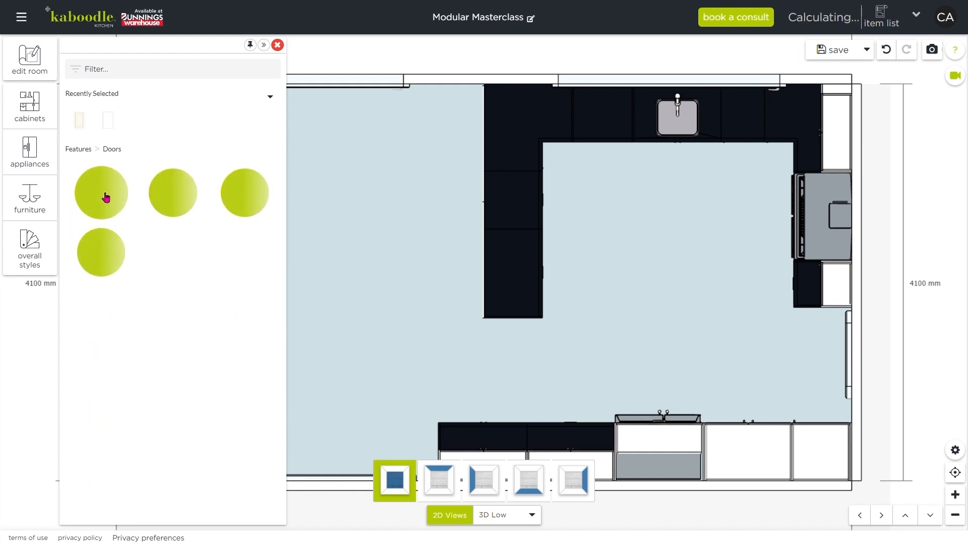
left_click(81, 149)
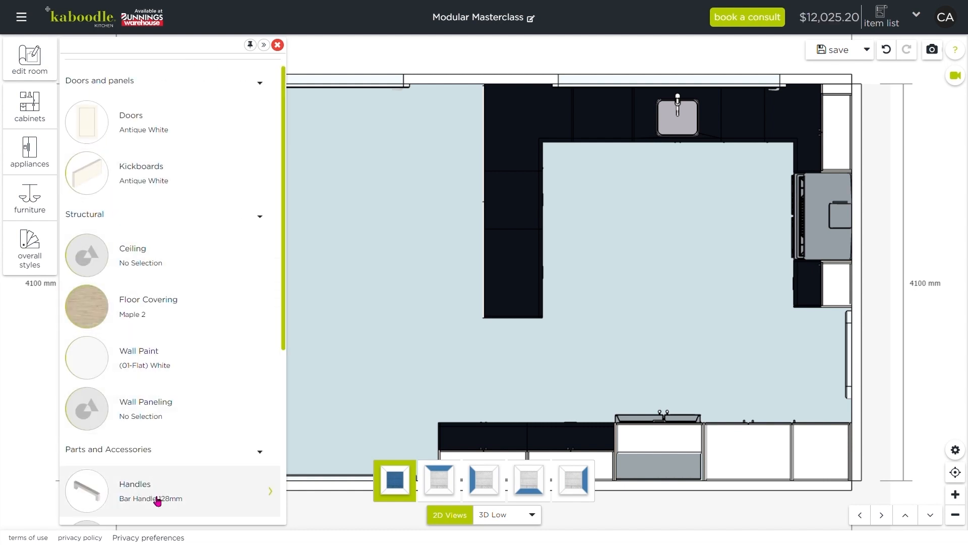
Set the overall handle style to the 96mm Pasto Handle Mt Black.
left_click(157, 501)
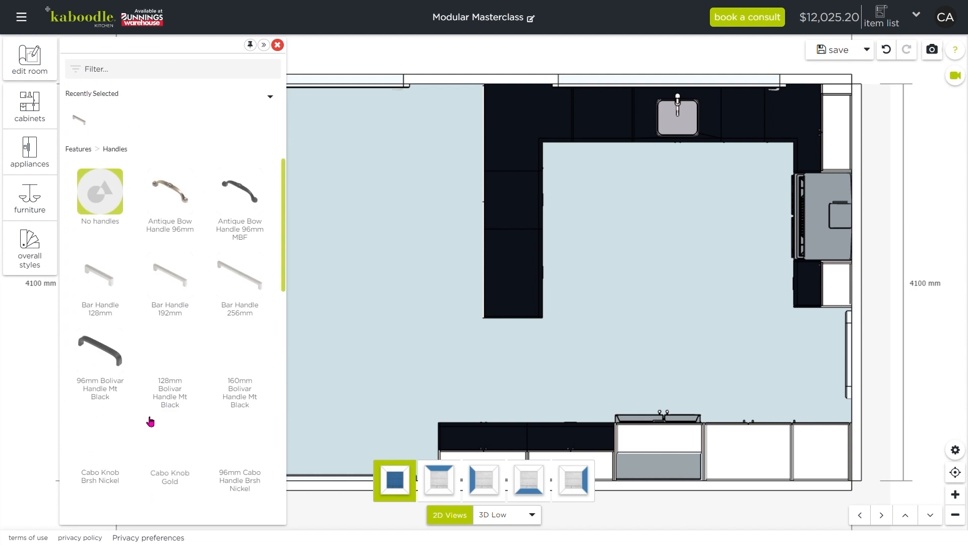
scroll(162, 298, "down", 8)
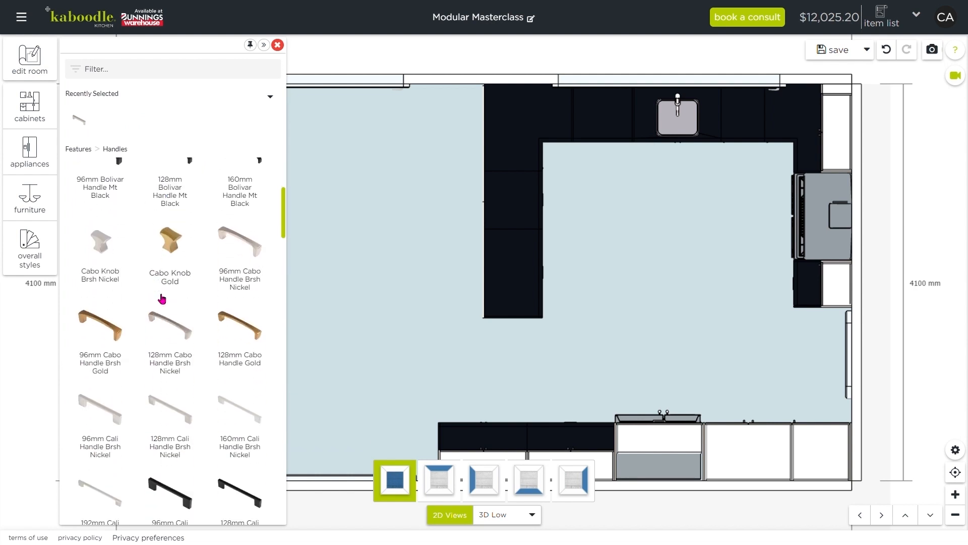
scroll(161, 299, "down", 10)
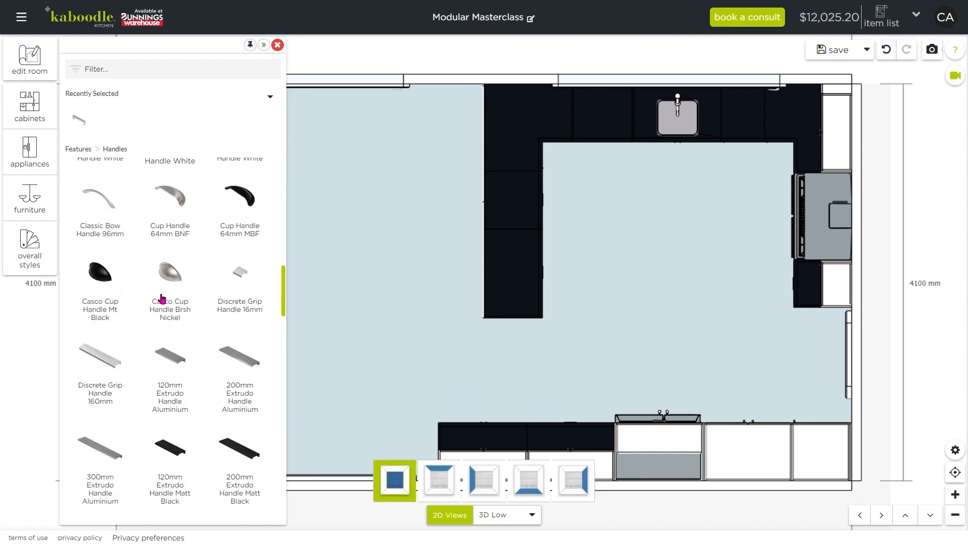
scroll(162, 299, "down", 3)
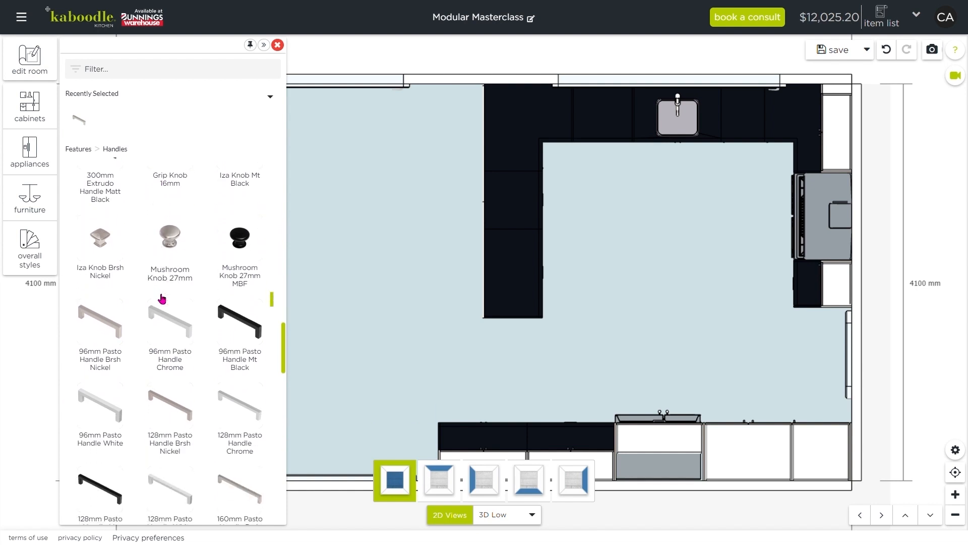
left_click(250, 359)
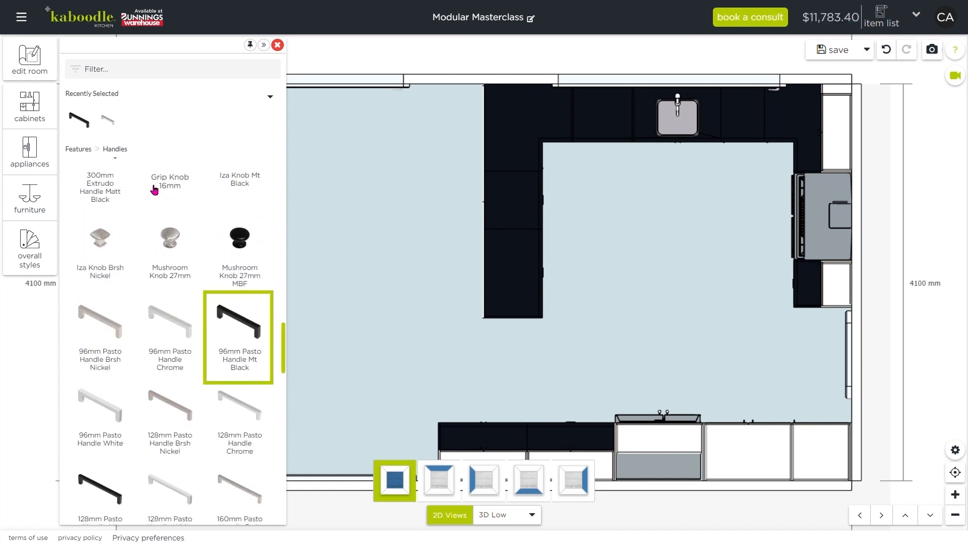
left_click(85, 153)
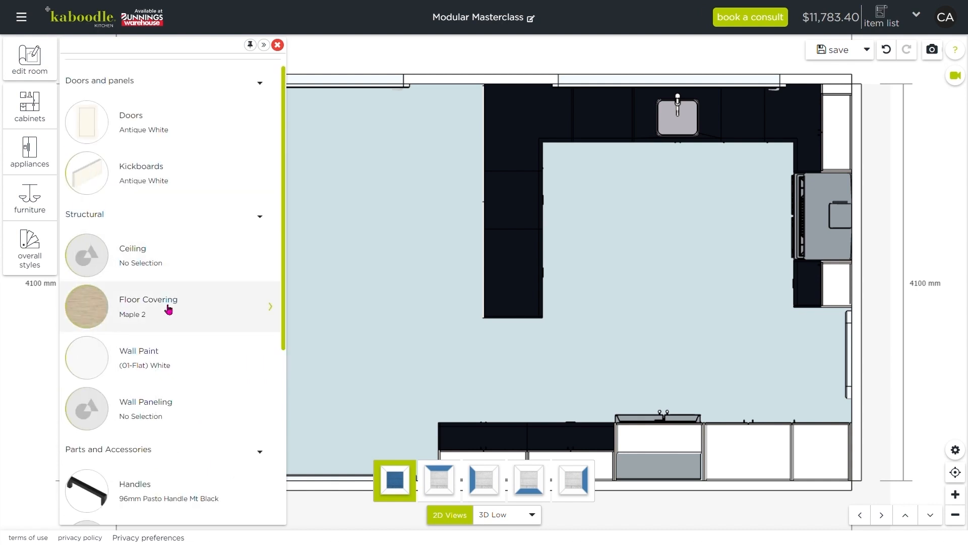
Set the overall benchtop to Natural Timber, 600 mm, in Timber Hevea.
scroll(168, 308, "down", 5)
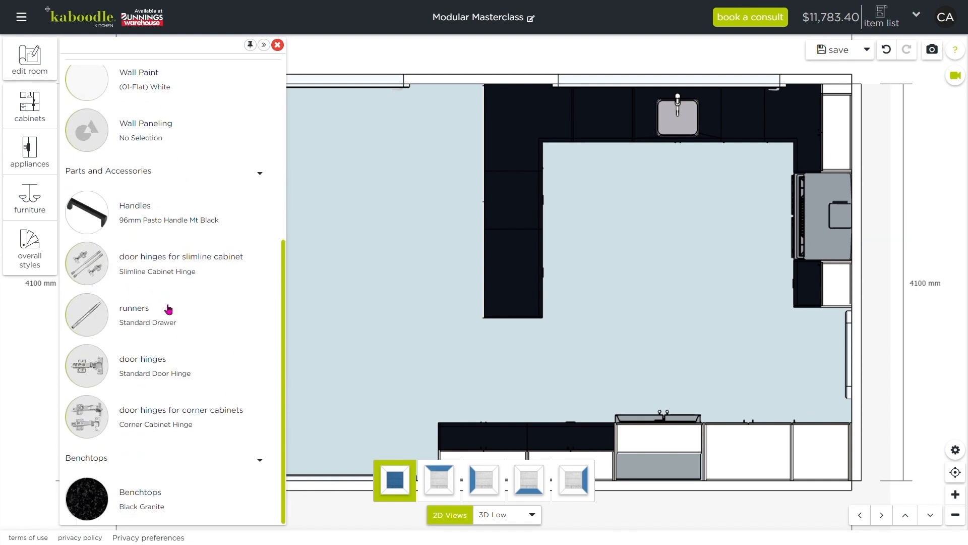
left_click(164, 496)
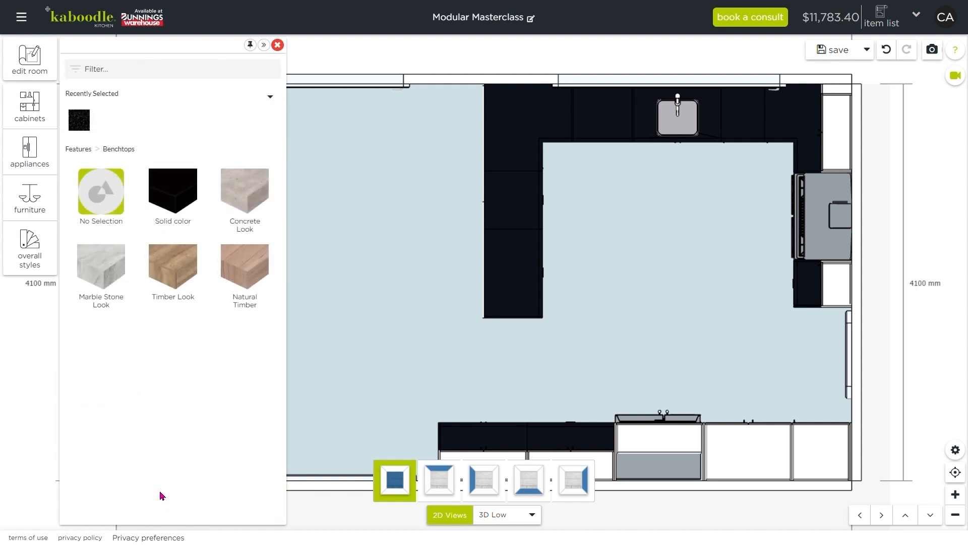
left_click(253, 270)
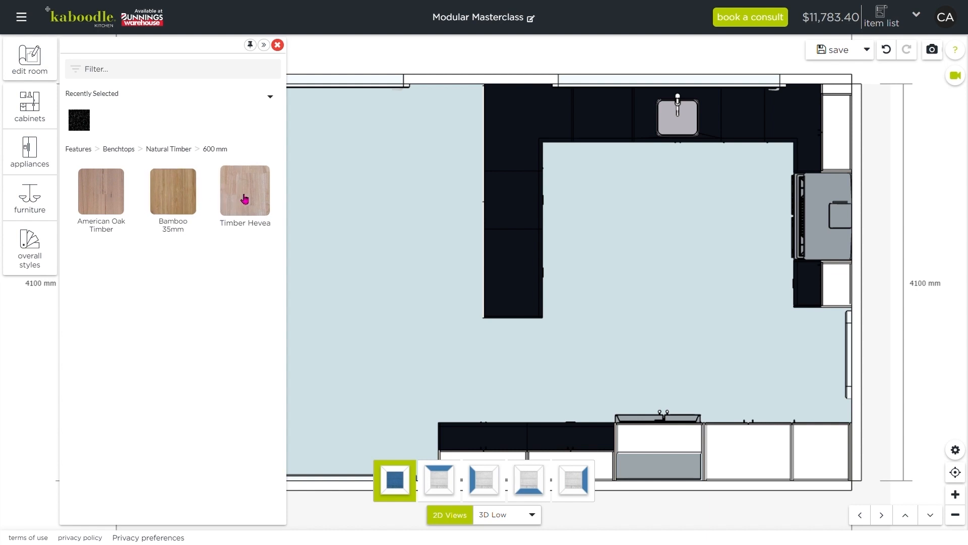
left_click(245, 199)
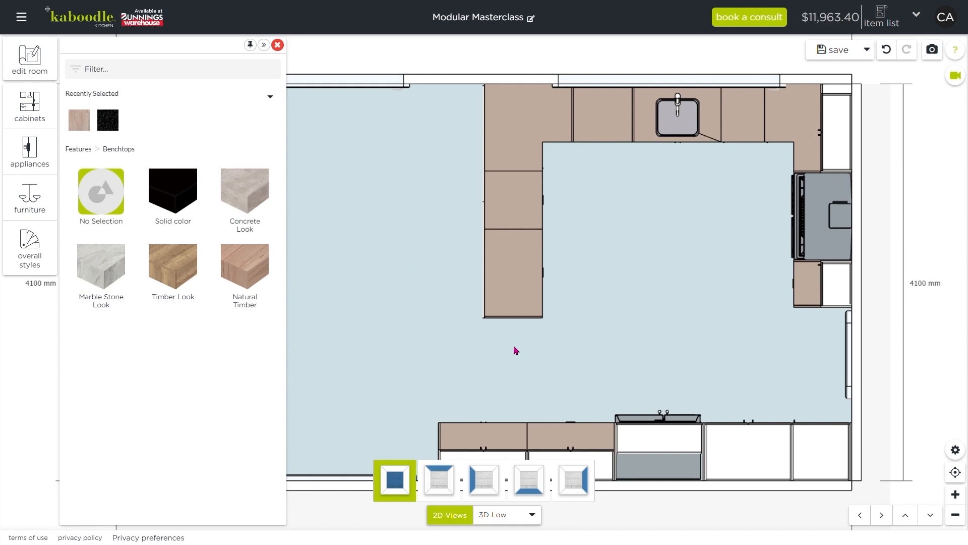
Select the peninsula's corner and base cabinets together and set their benchtops to Natural Timber, 900 mm, in Timber Hevea.
left_click(460, 61)
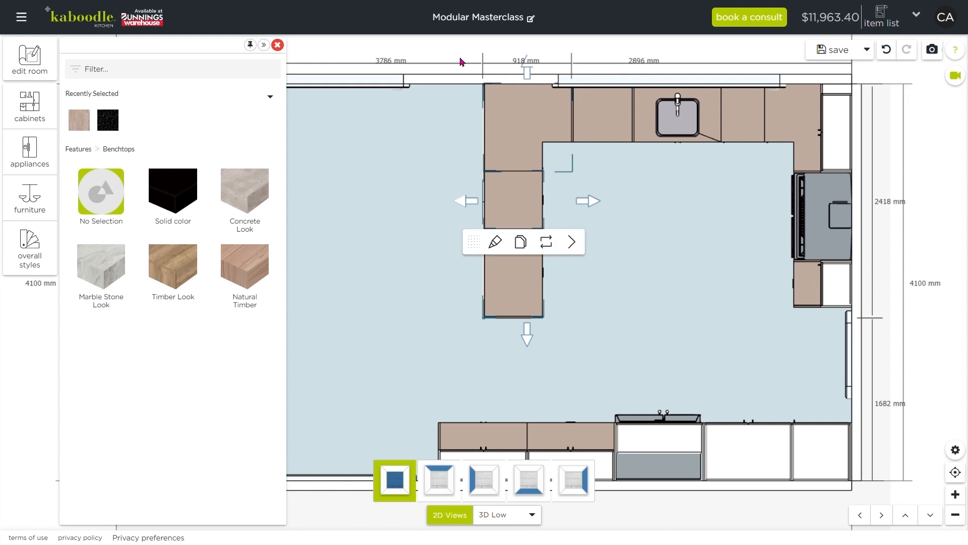
left_click(495, 243)
scroll(158, 297, "down", 4)
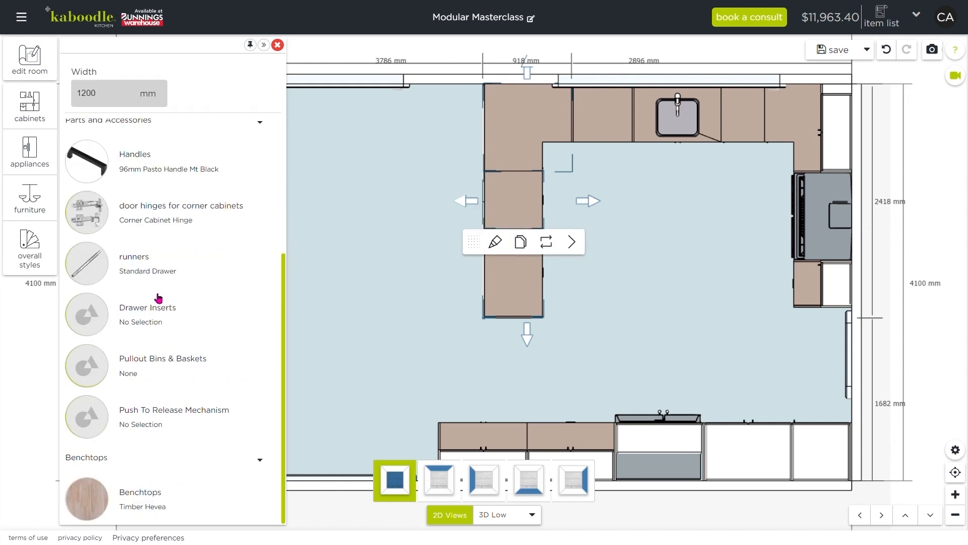
left_click(157, 504)
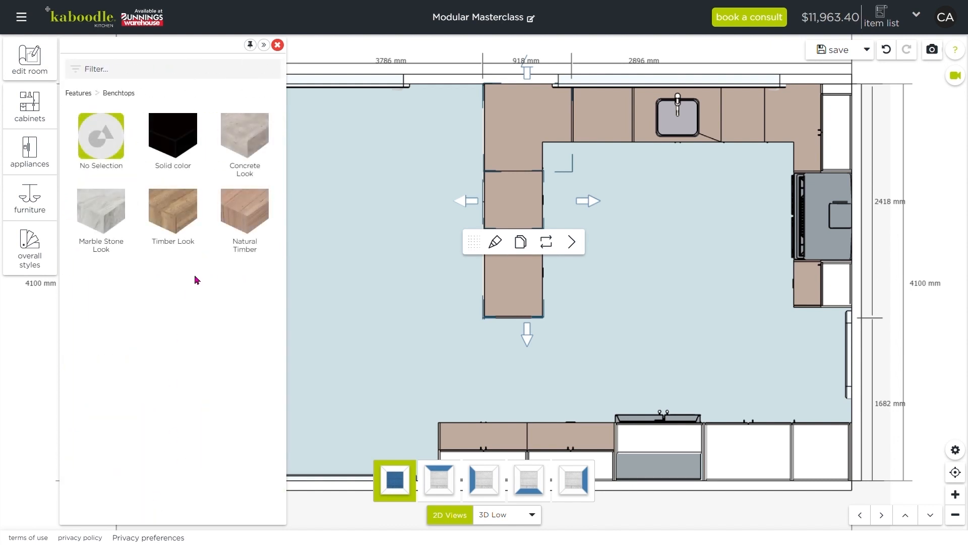
left_click(228, 216)
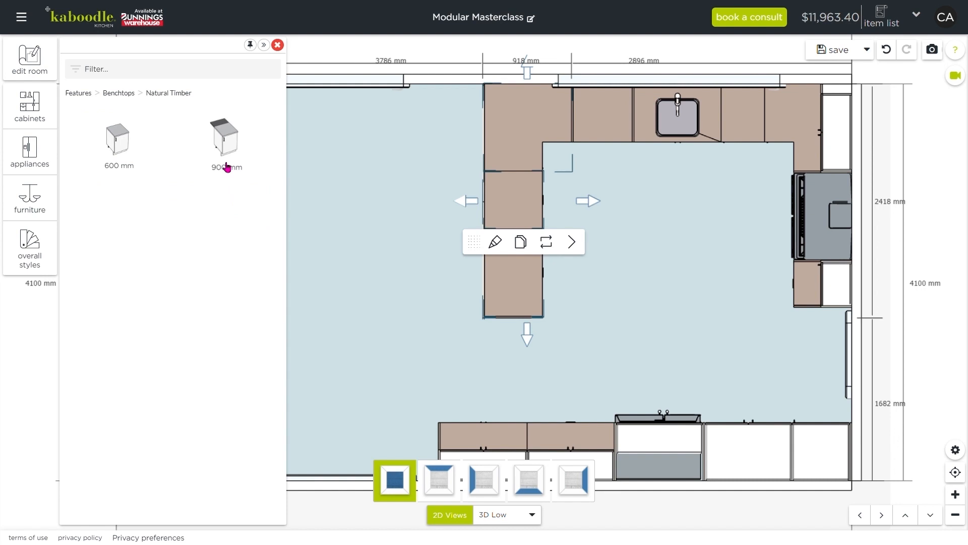
left_click(227, 145)
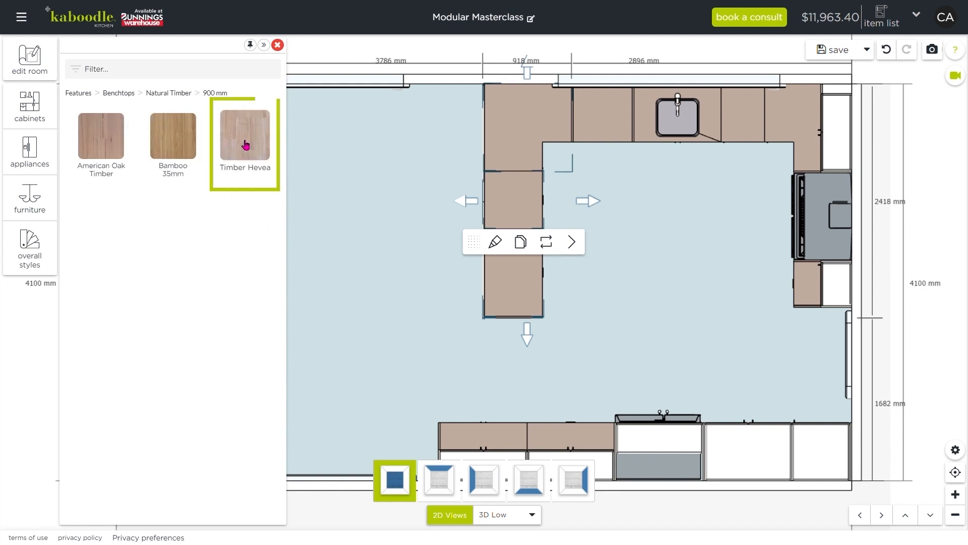
left_click(259, 145)
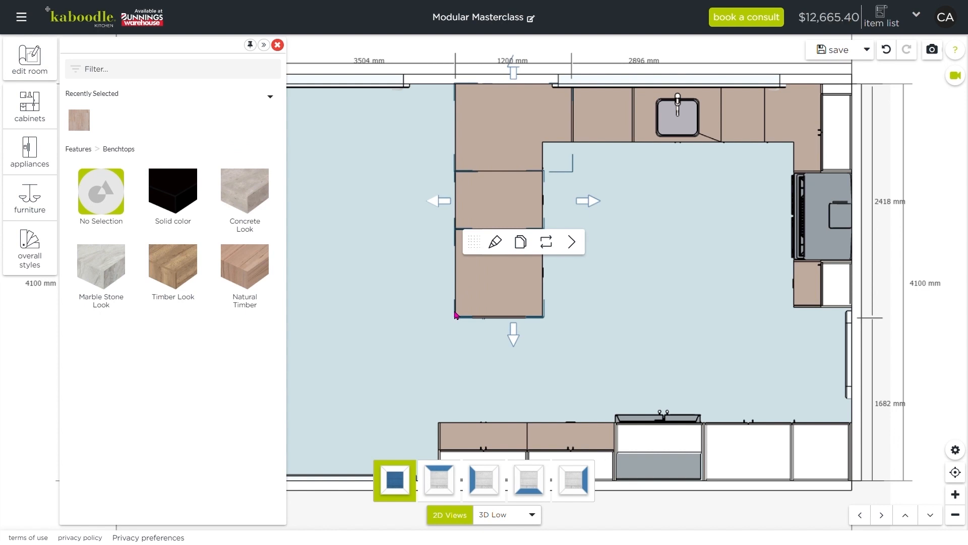
Switch to the 3D Low view and apply the automatically suggested decoration to the room, checking it from several sides.
left_click(490, 515)
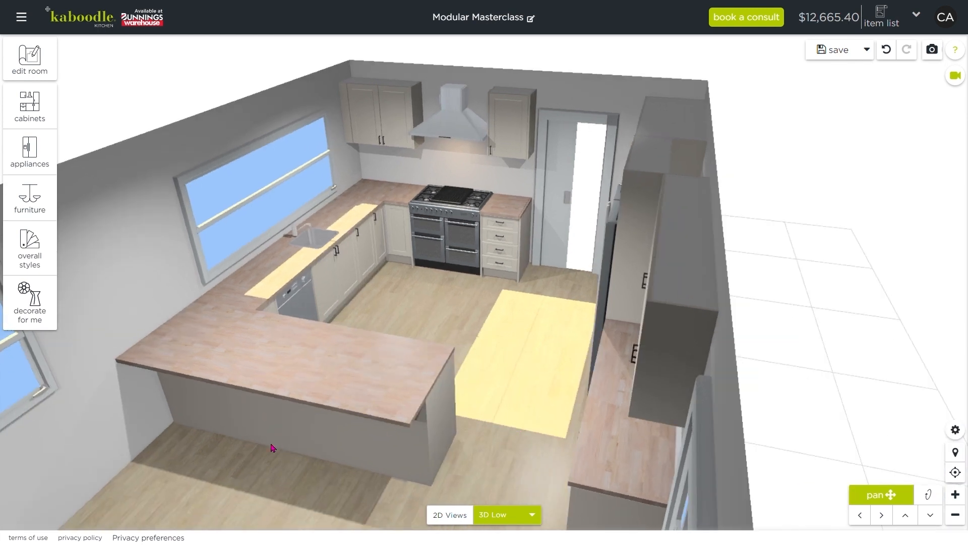
left_click_drag(264, 454, 426, 403)
left_click_drag(538, 463, 455, 453)
left_click(29, 312)
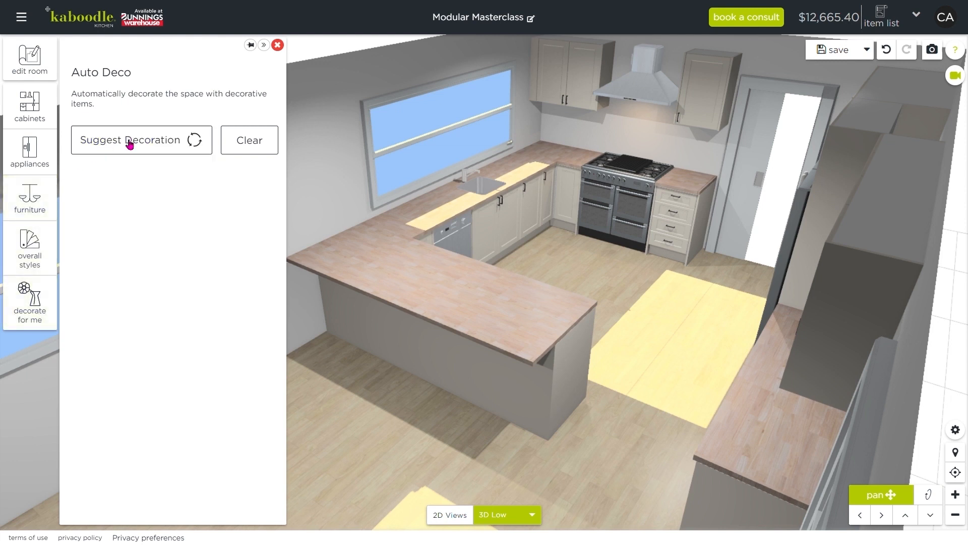
left_click(129, 143)
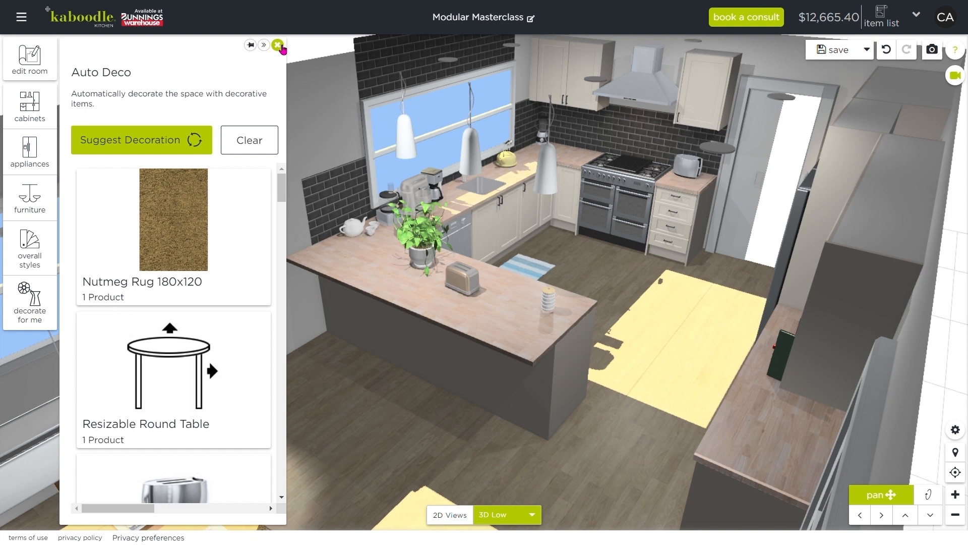
left_click(278, 45)
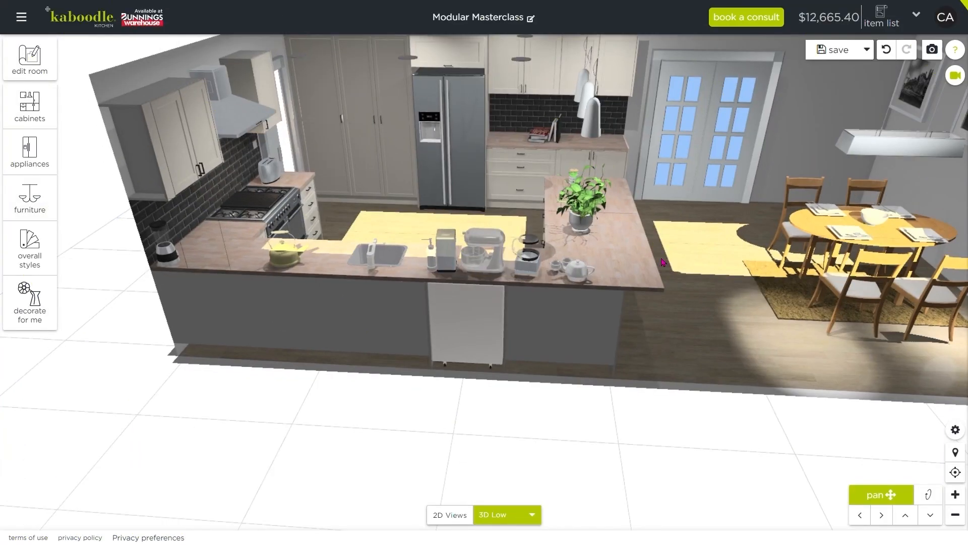
left_click_drag(663, 262, 192, 255)
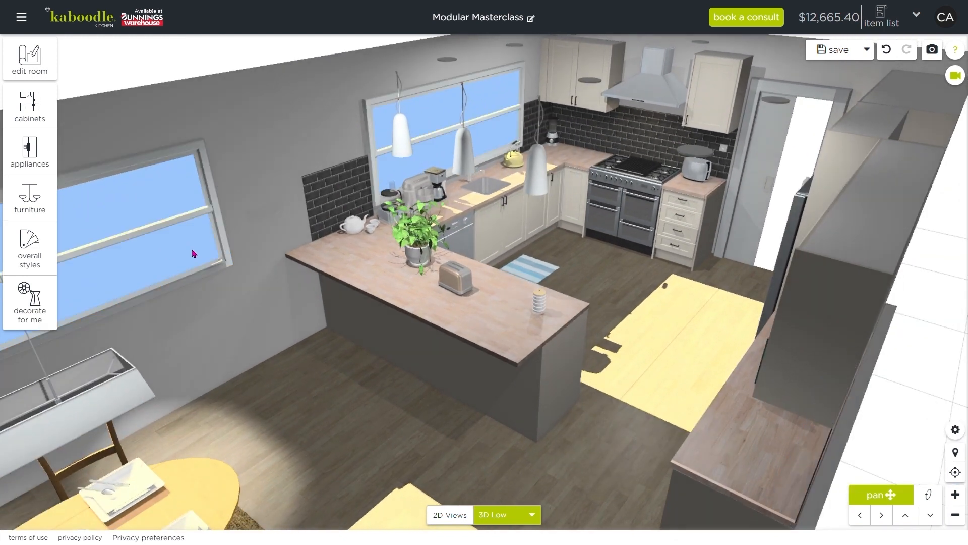